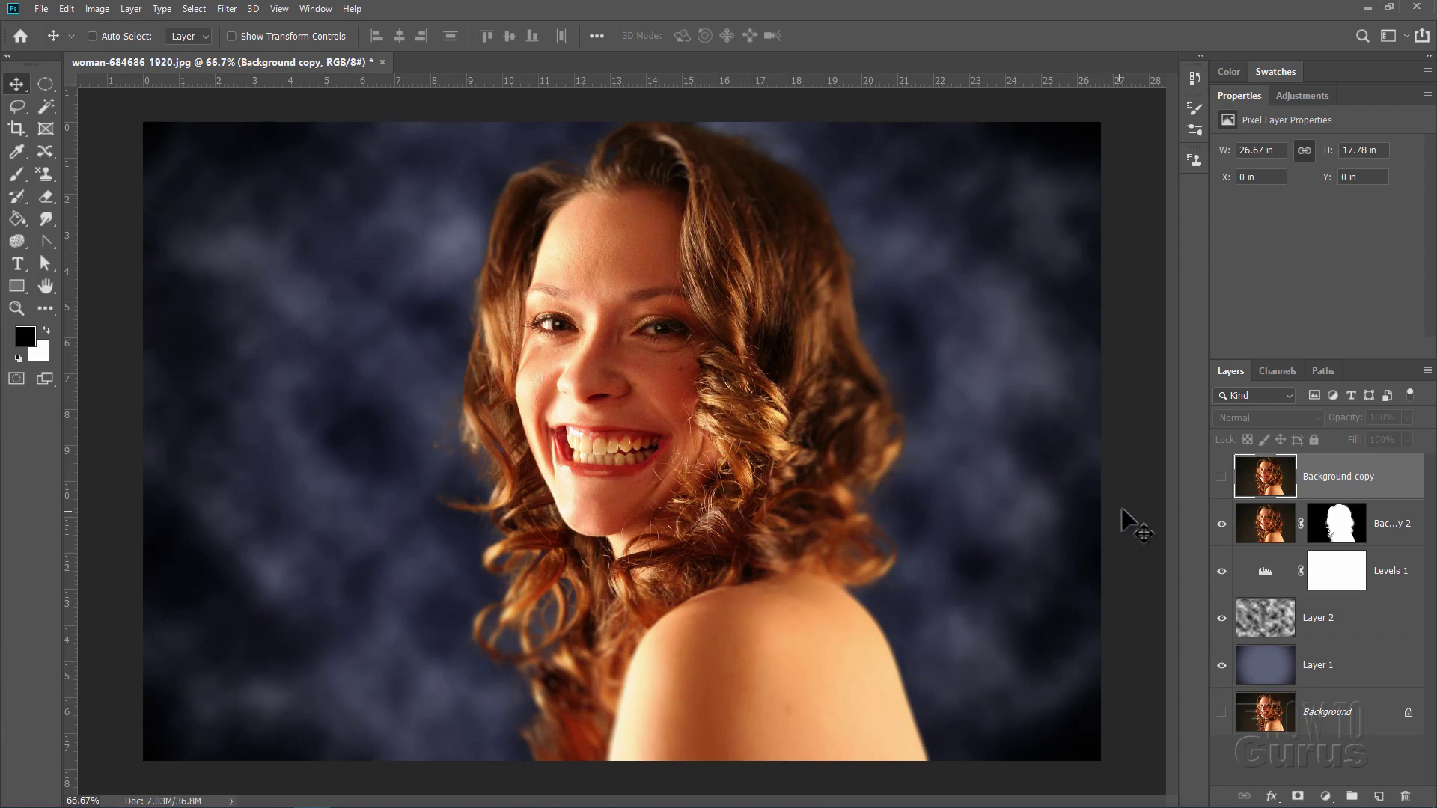
# Briefly show, then hide again, the Background copy layer to compare it with the original
pyautogui.click(1221, 481)
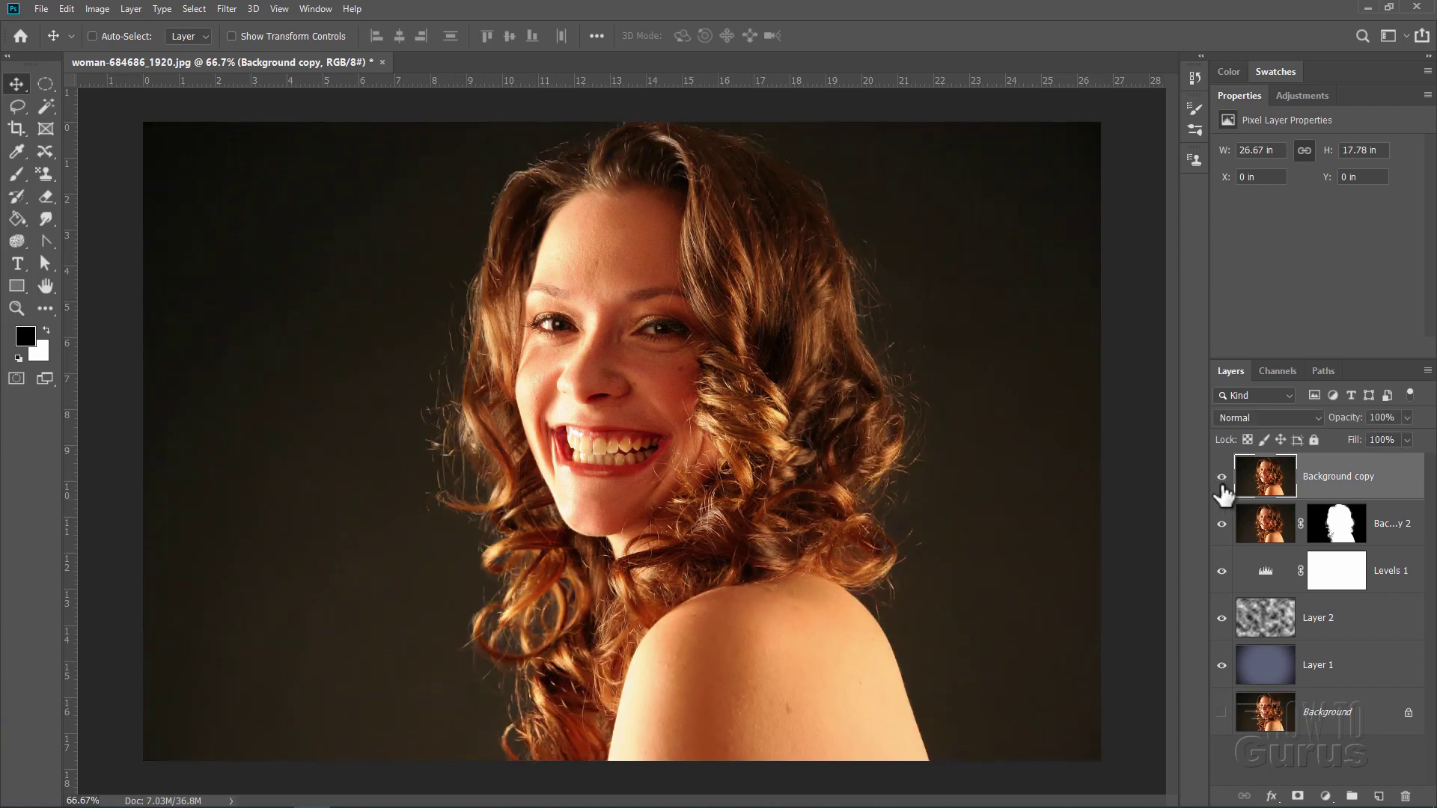
pyautogui.click(1221, 482)
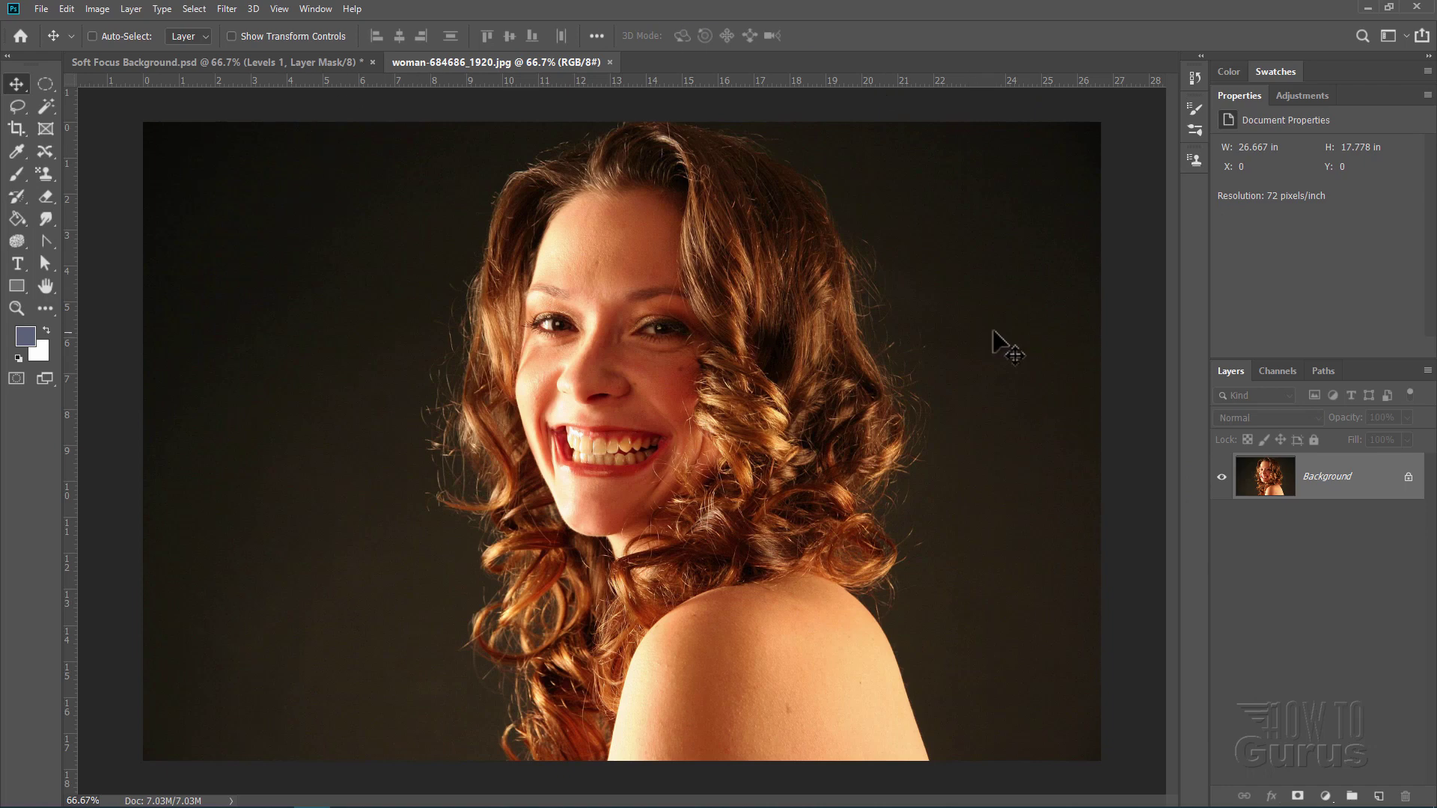
# Duplicate the Background layer as Background copy and hide the original Background layer
pyautogui.rightClick(1327, 478)
pyautogui.click(1318, 508)
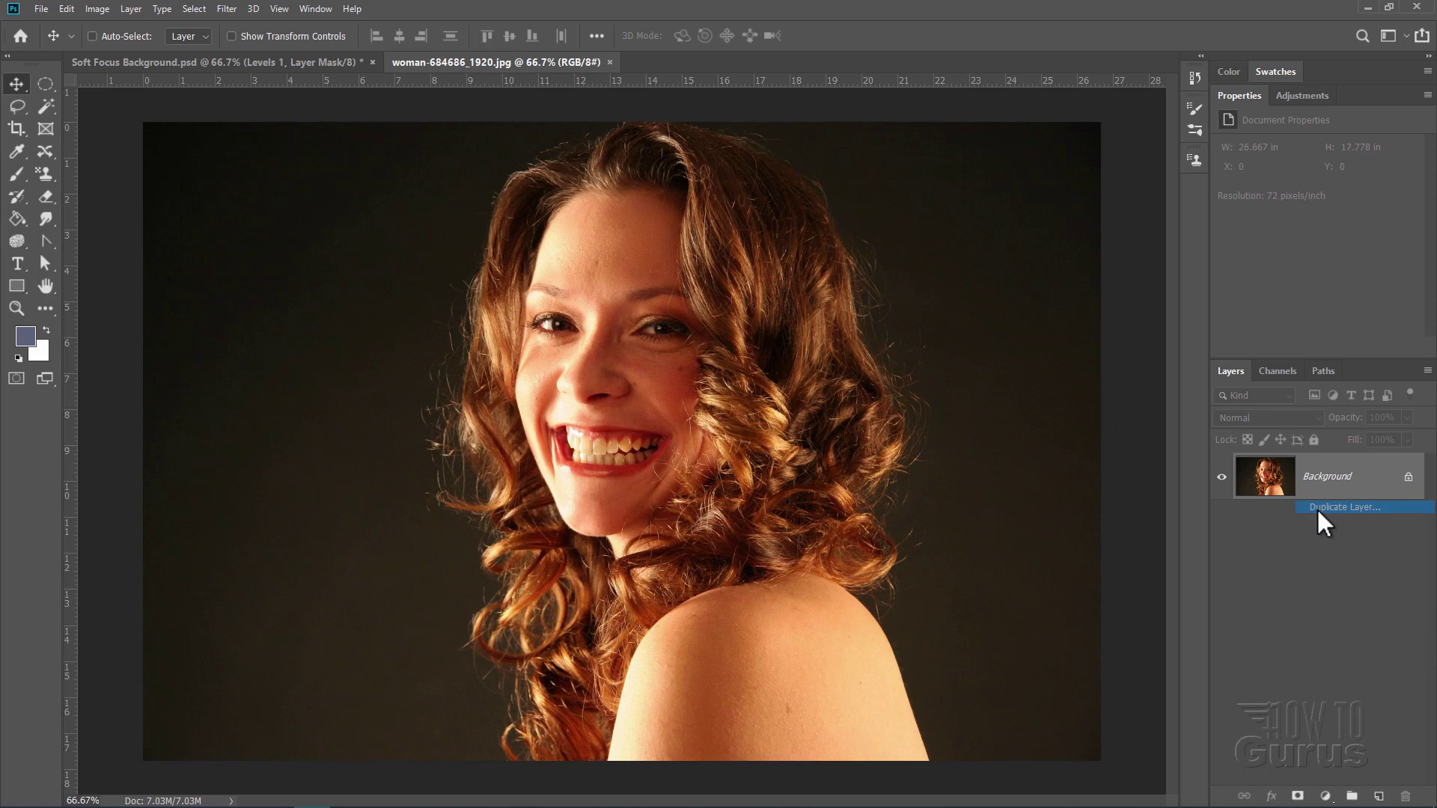
pyautogui.click(843, 223)
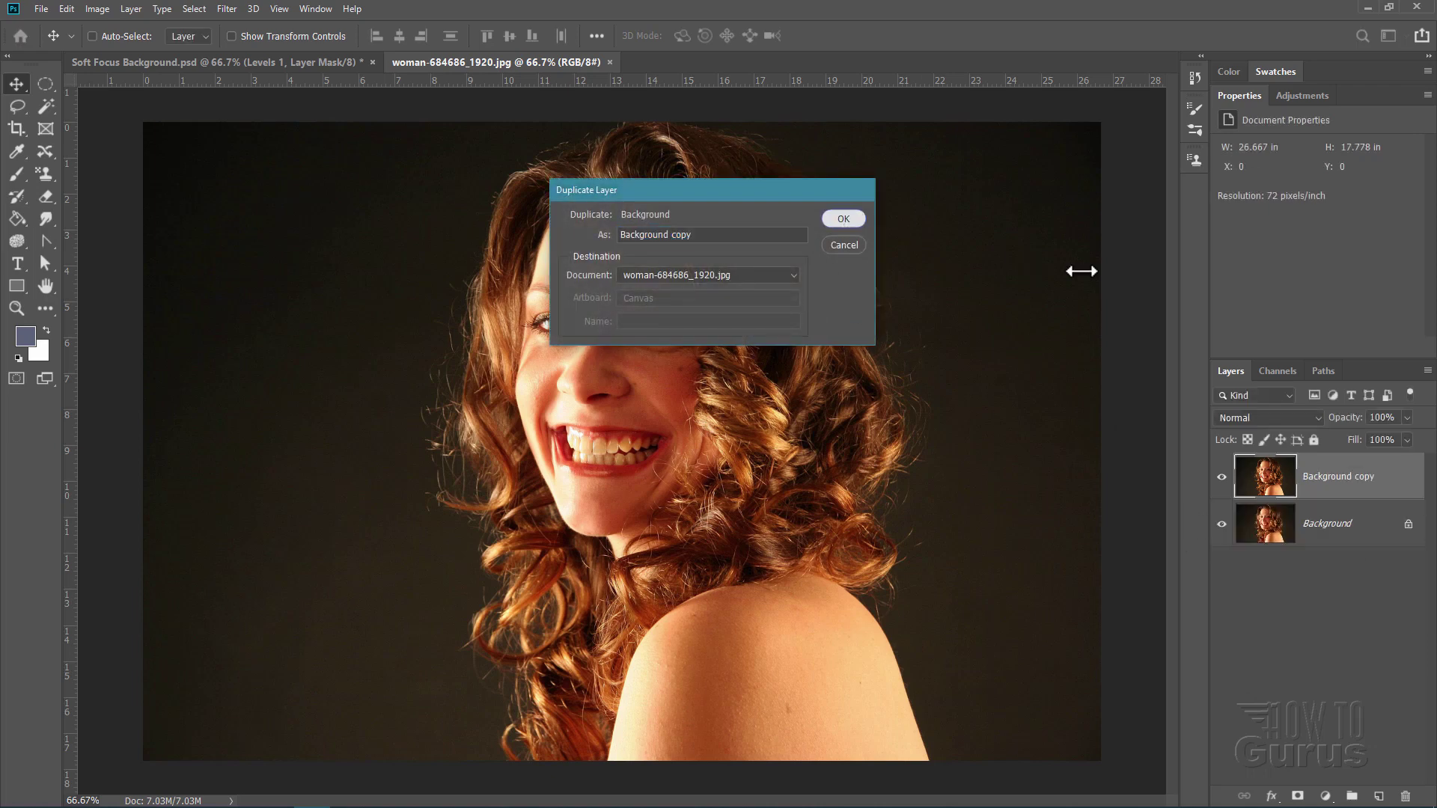
pyautogui.click(1222, 524)
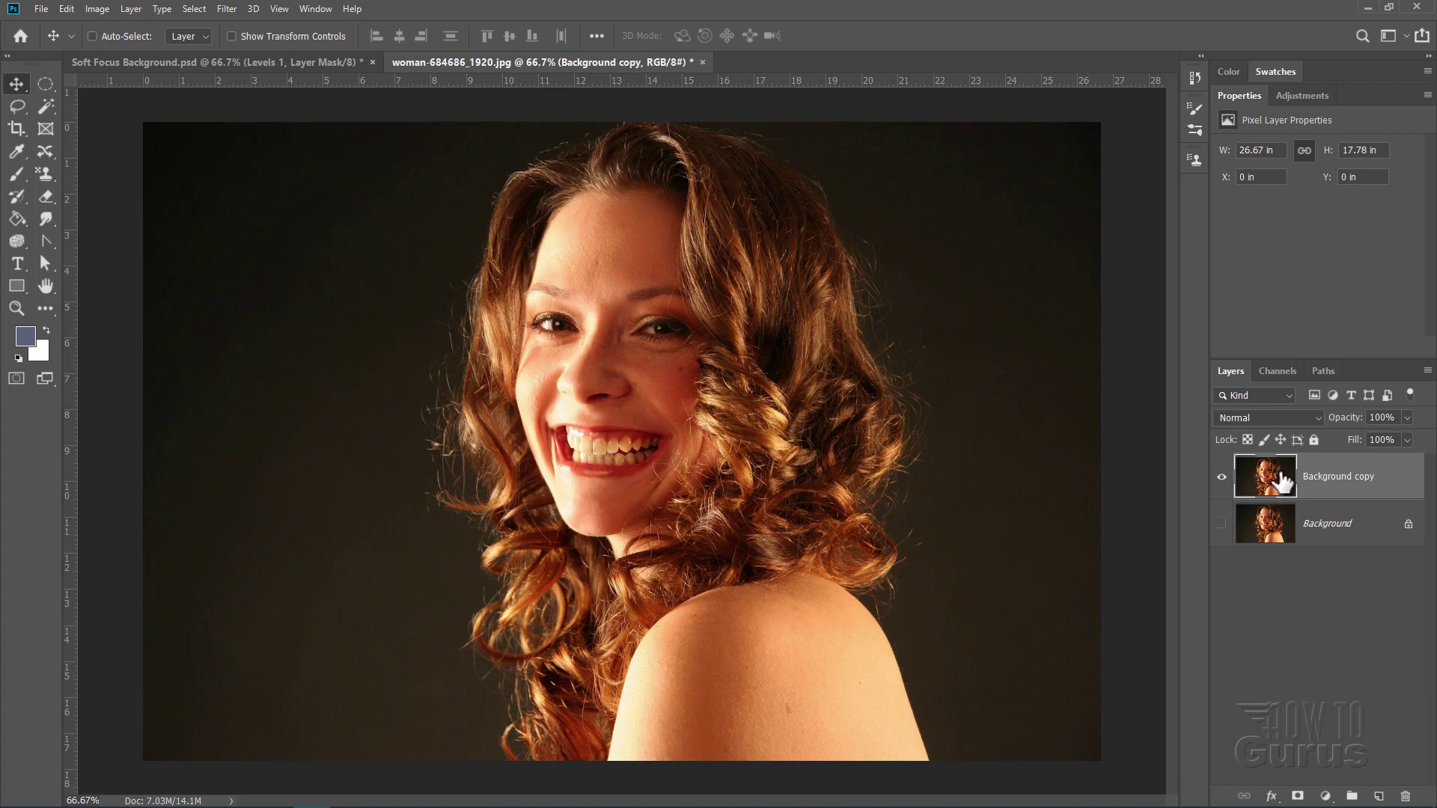
# Hide Background copy and add a new empty Layer 1 above Background
pyautogui.click(1223, 477)
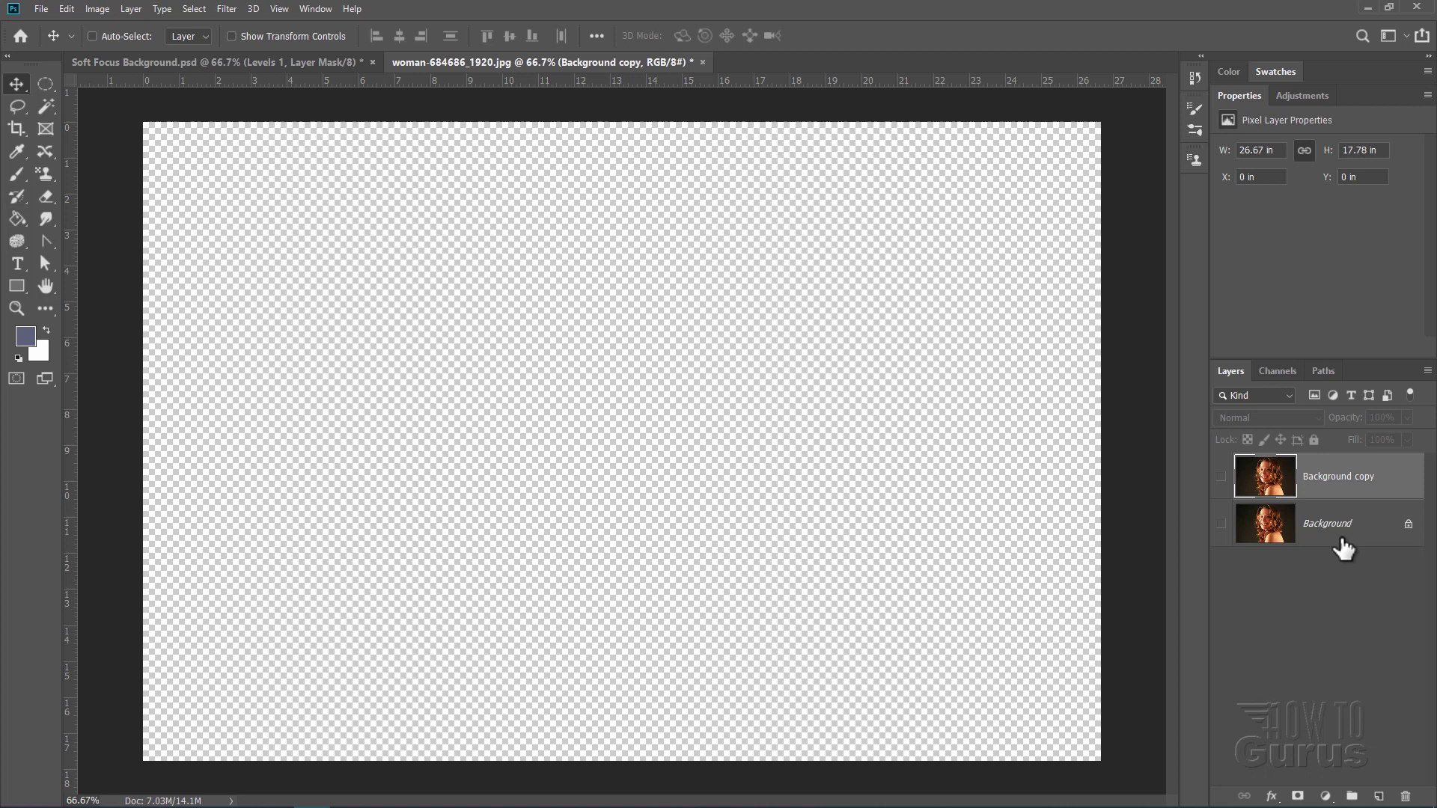
pyautogui.click(1339, 541)
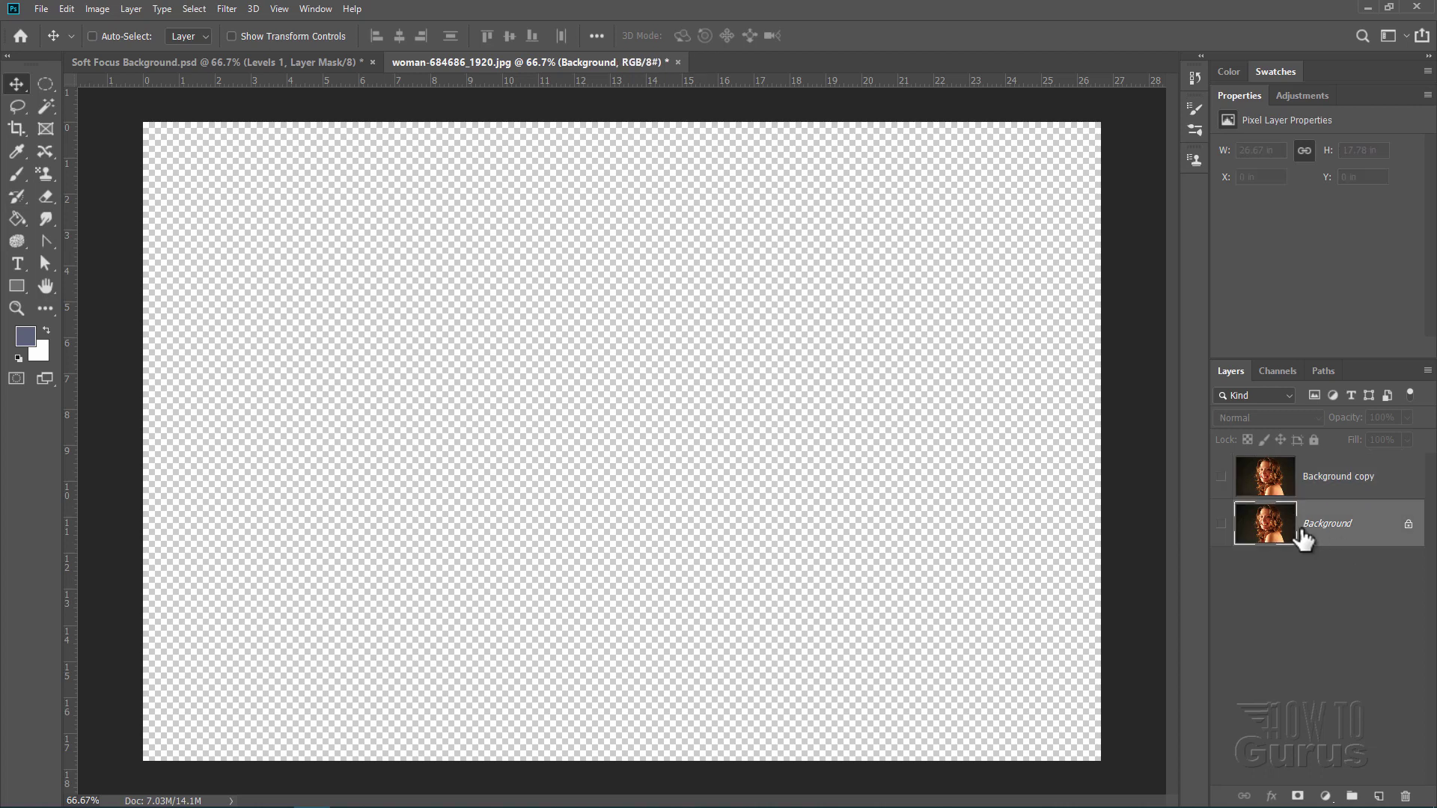
pyautogui.click(1379, 796)
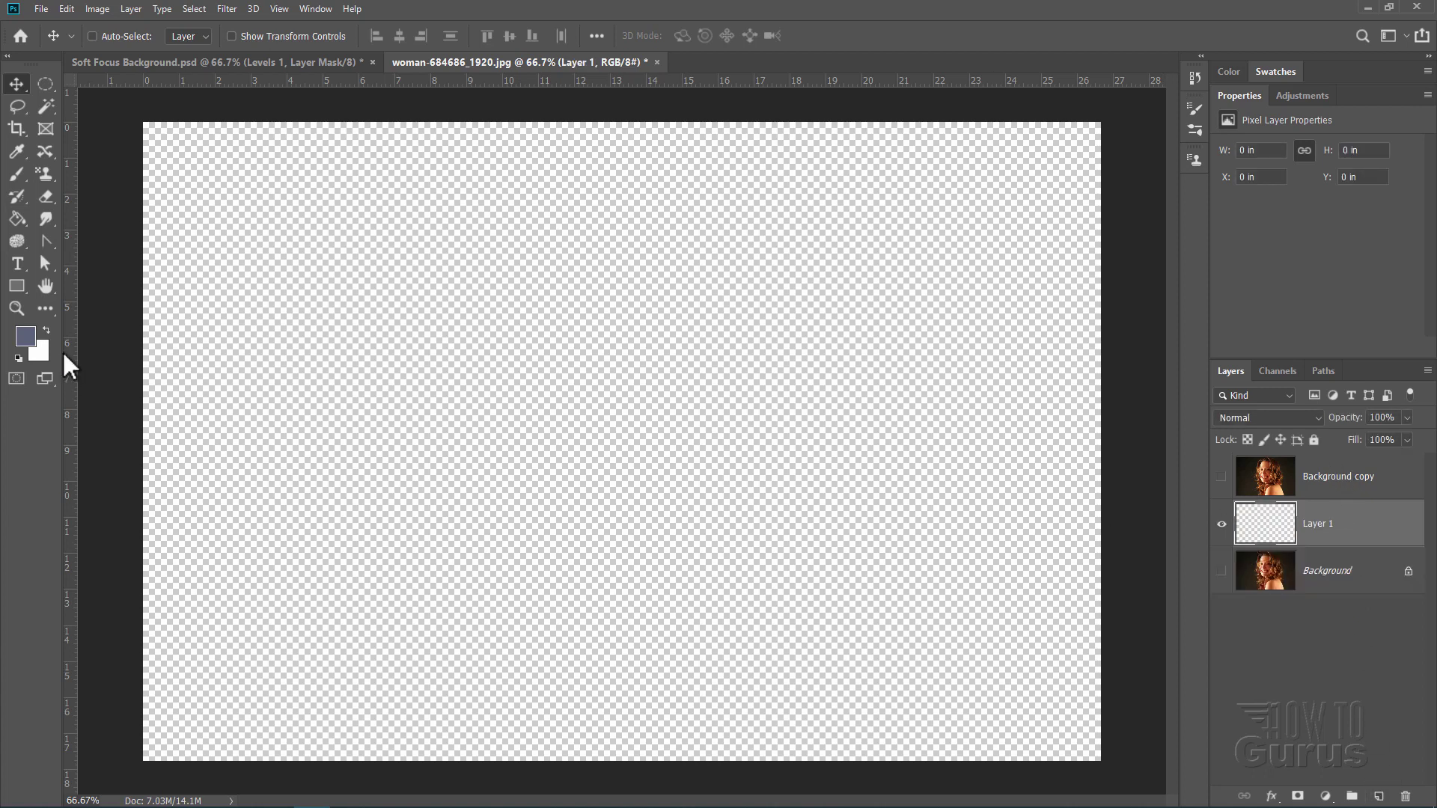
# Set the foreground colour to #5c6379 and fill Layer 1 with it
pyautogui.click(25, 337)
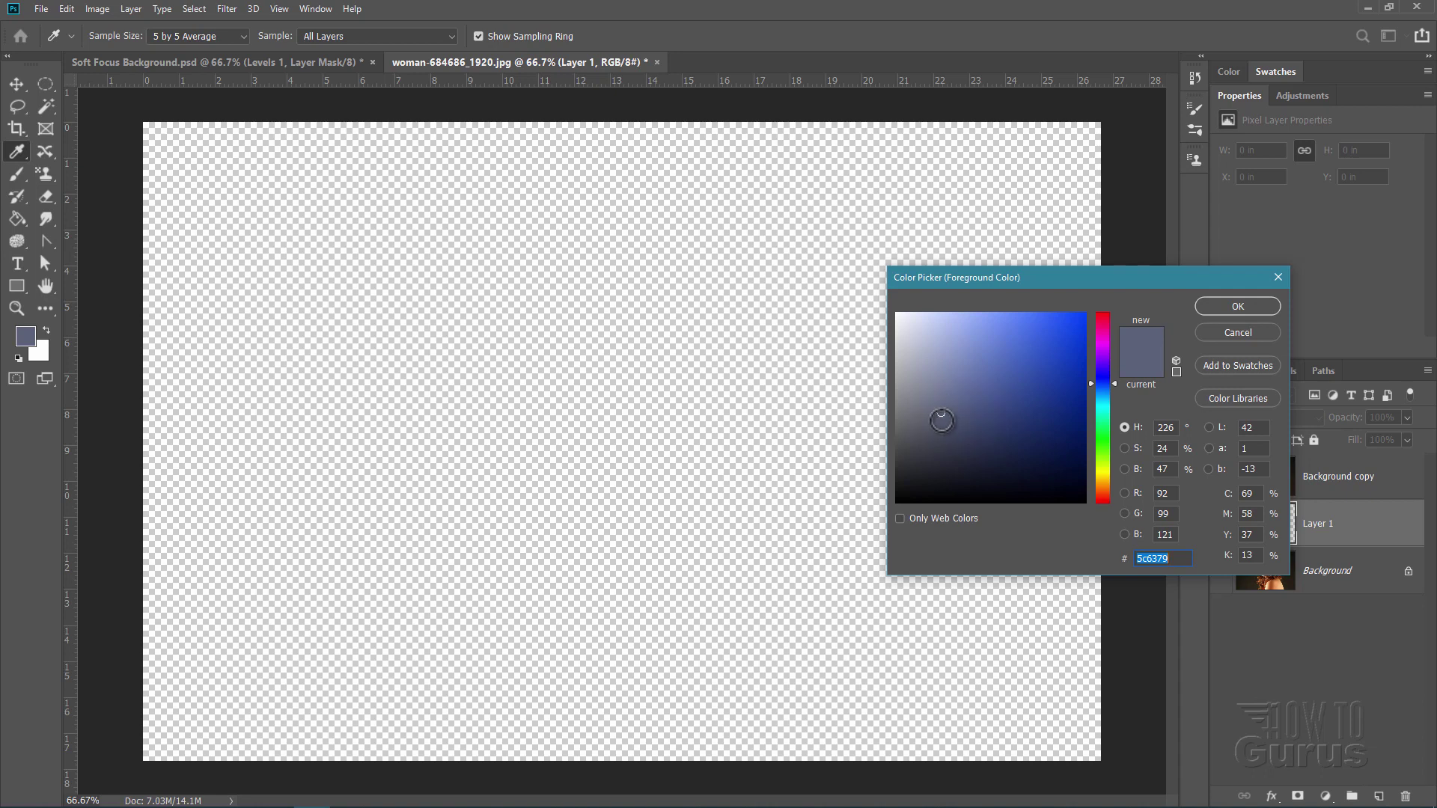
pyautogui.click(1176, 559)
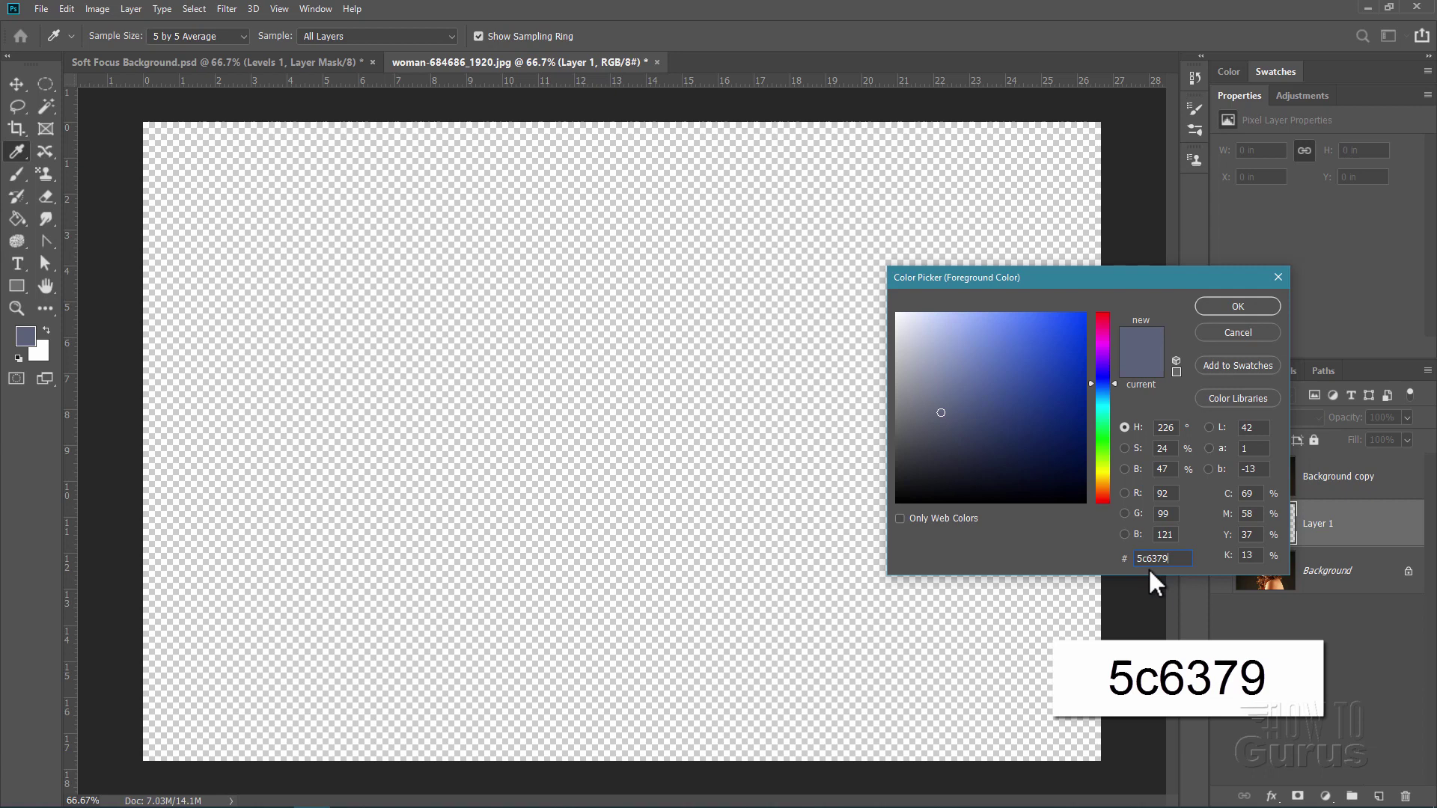
pyautogui.moveTo(1181, 560); pyautogui.dragTo(1136, 560)
pyautogui.click(1231, 307)
pyautogui.click(17, 219)
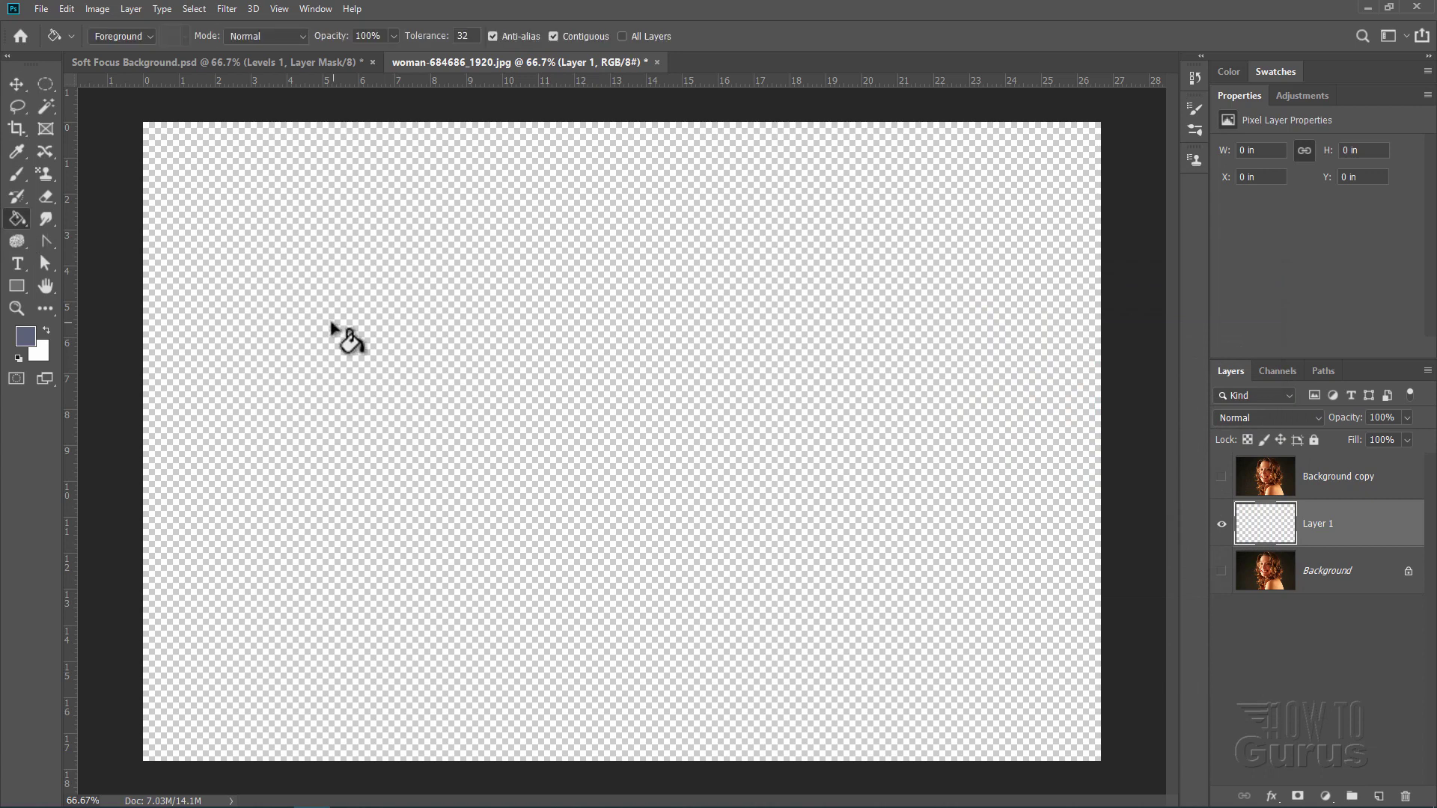
pyautogui.click(333, 323)
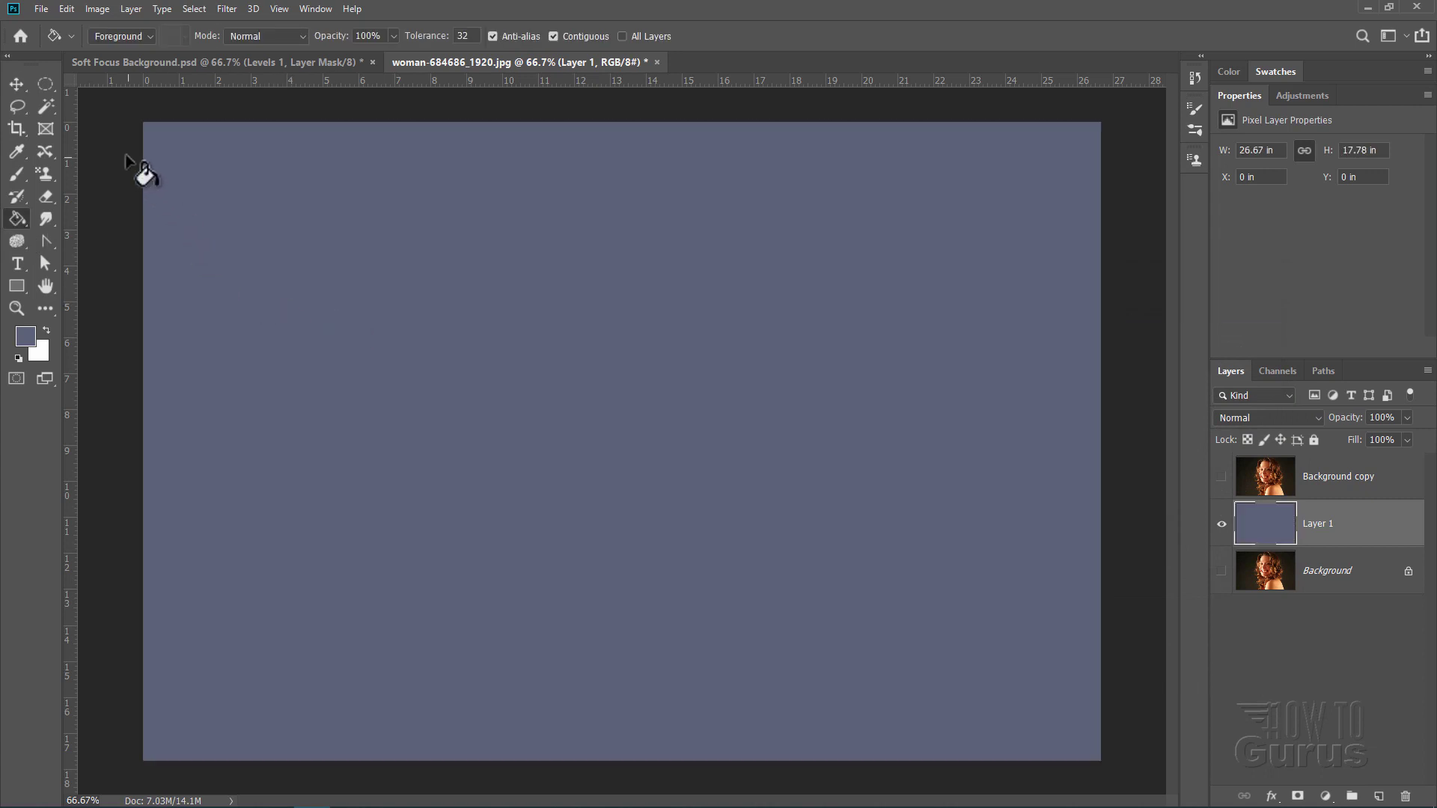
pyautogui.click(16, 84)
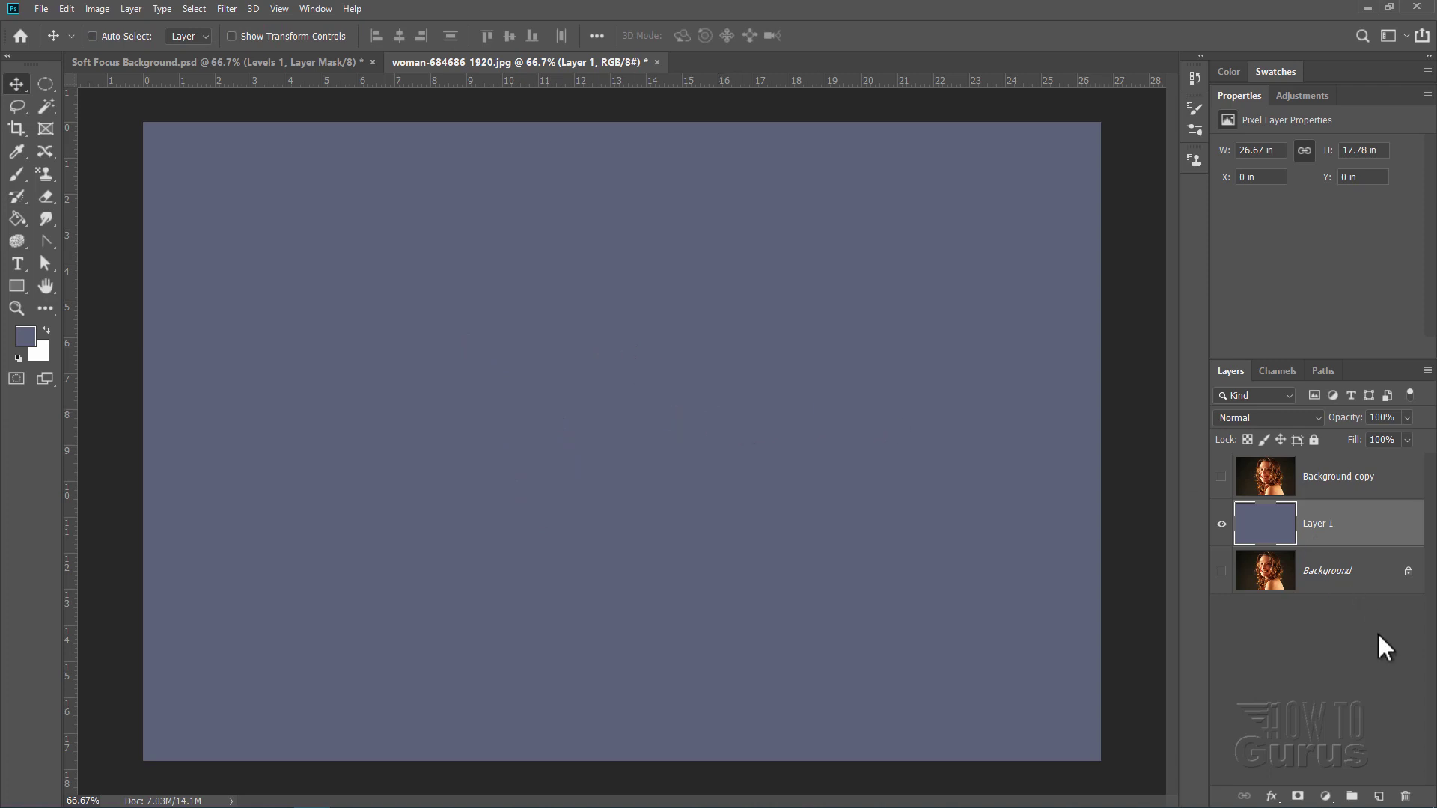
# Add a new Layer 2 and fill it with black
pyautogui.click(1380, 797)
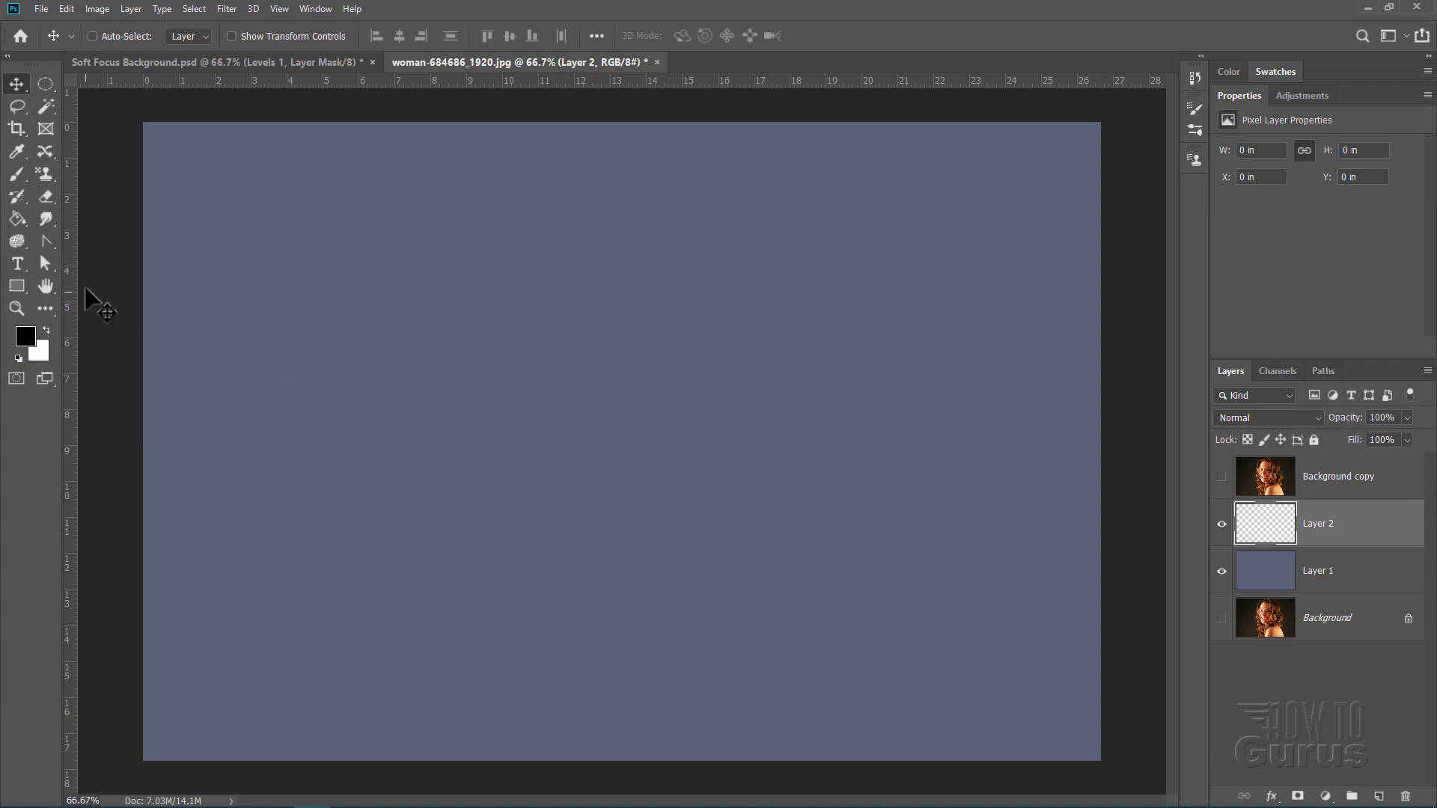
pyautogui.click(20, 217)
pyautogui.click(426, 329)
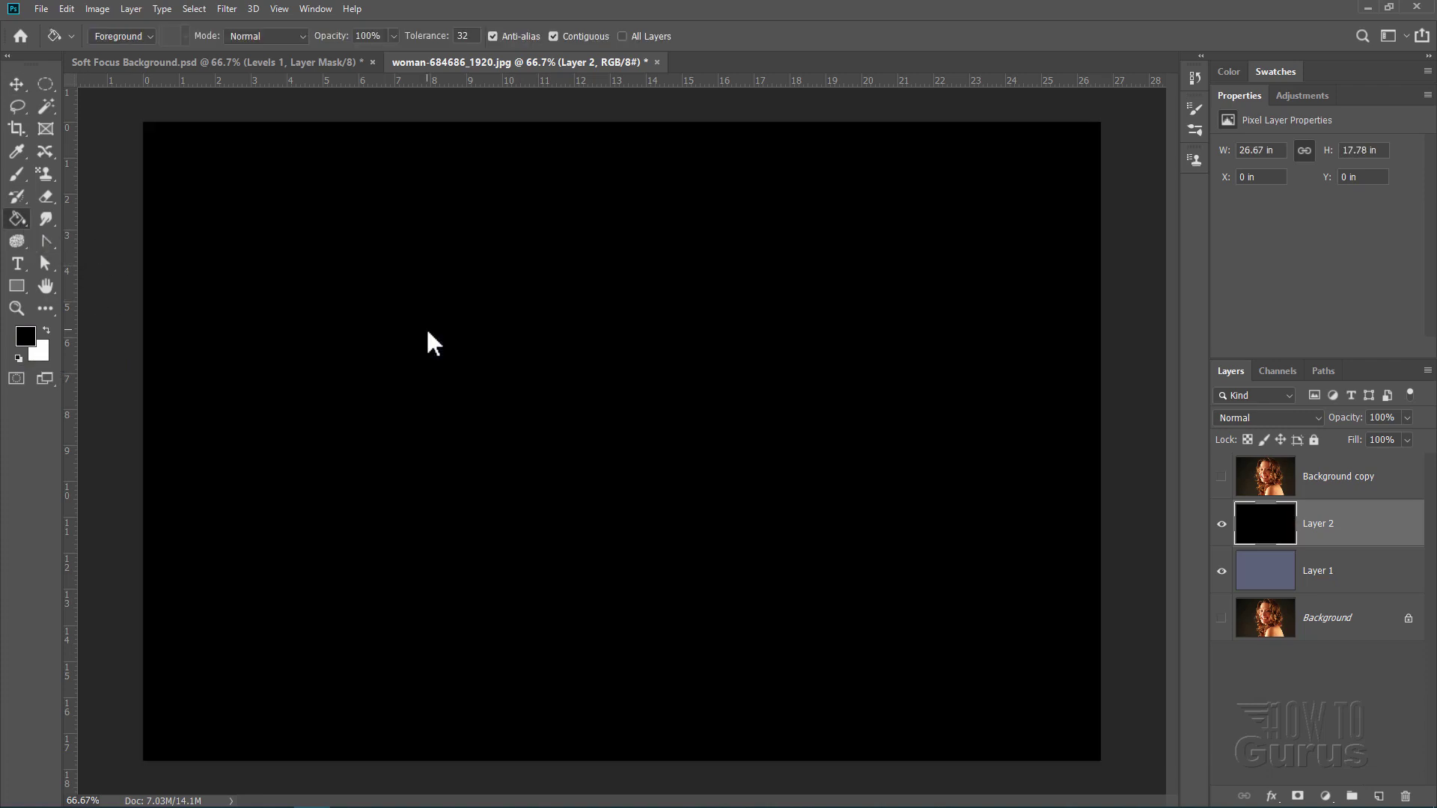
pyautogui.click(18, 84)
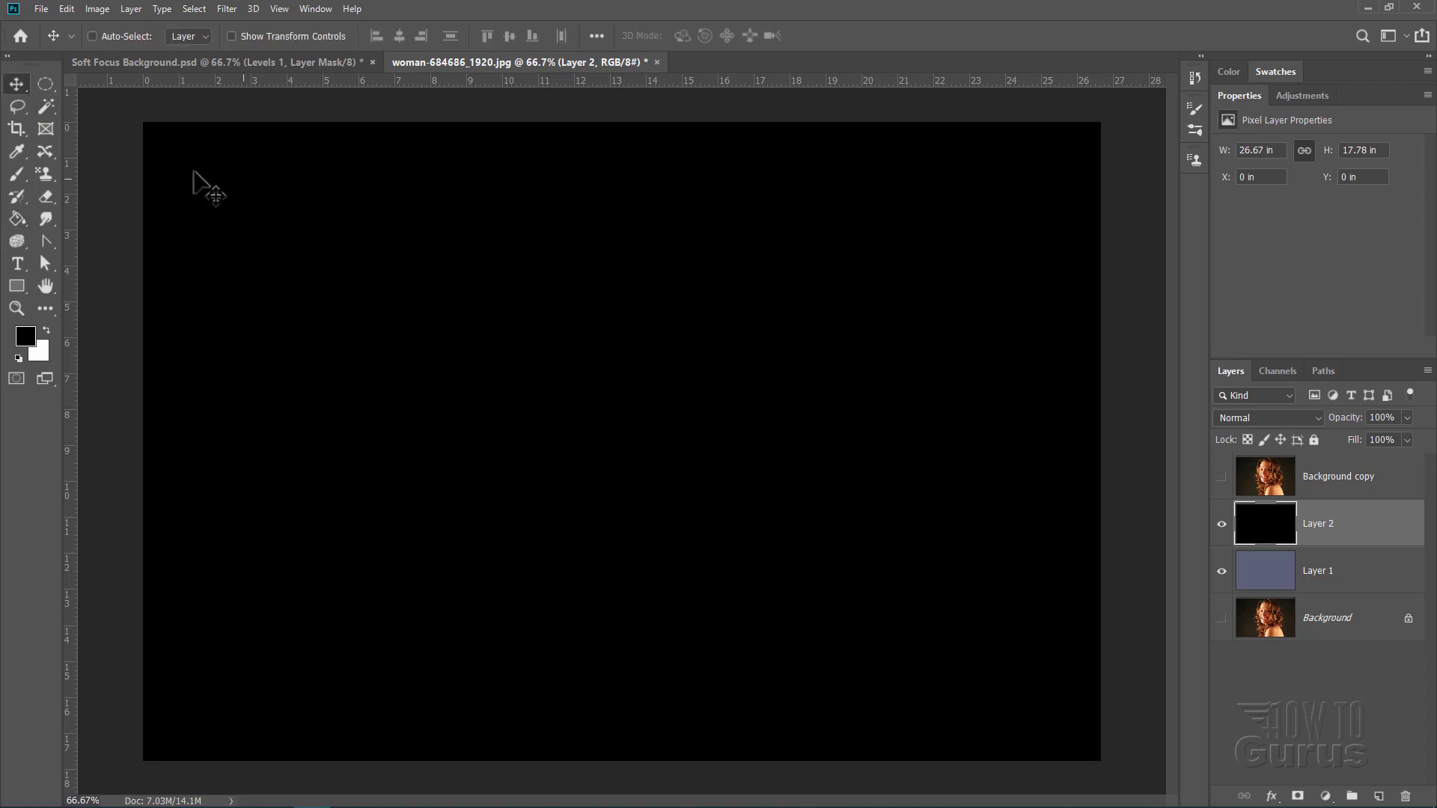
# Render Clouds onto Layer 2 and set its blend mode to Soft Light
pyautogui.click(226, 9)
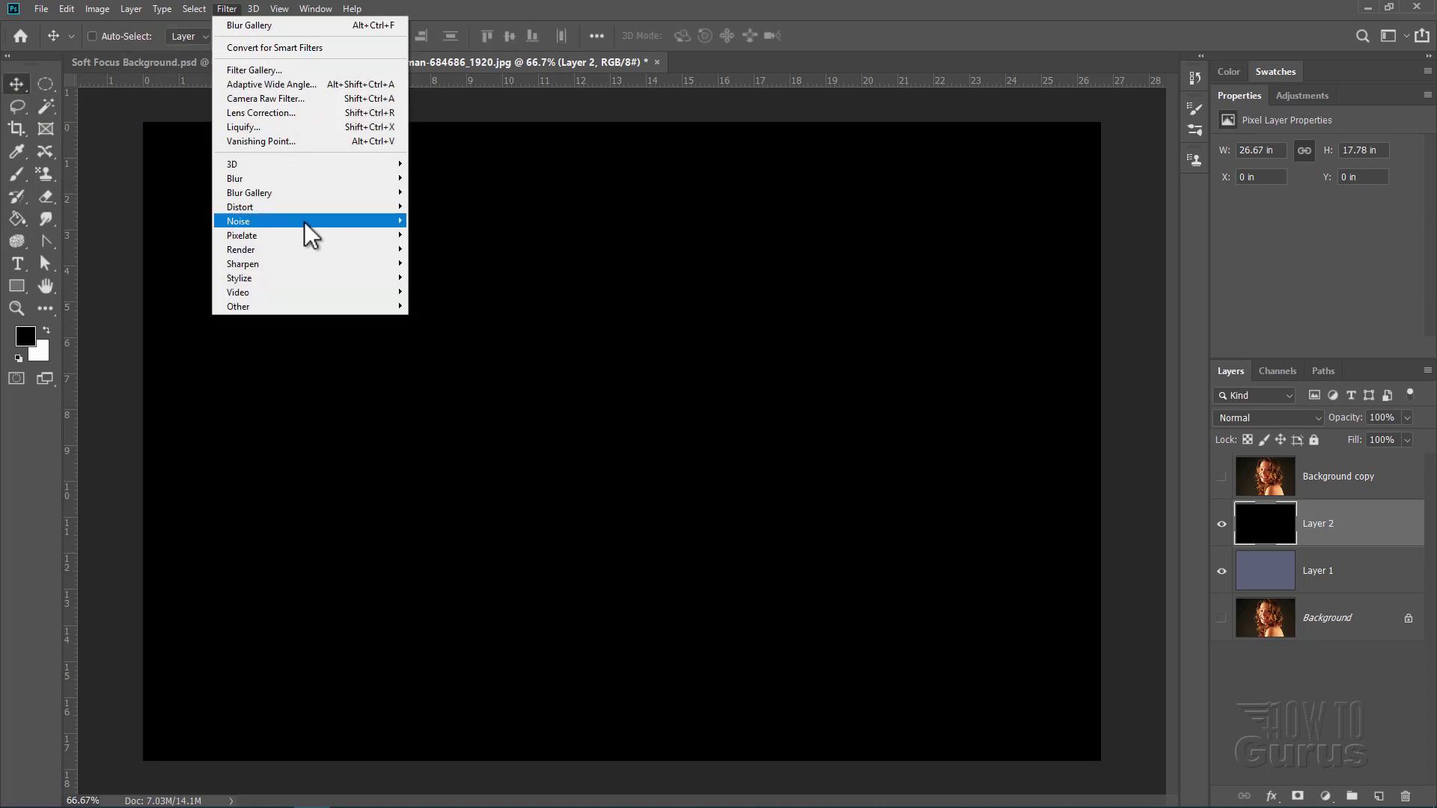
pyautogui.moveTo(308, 247)
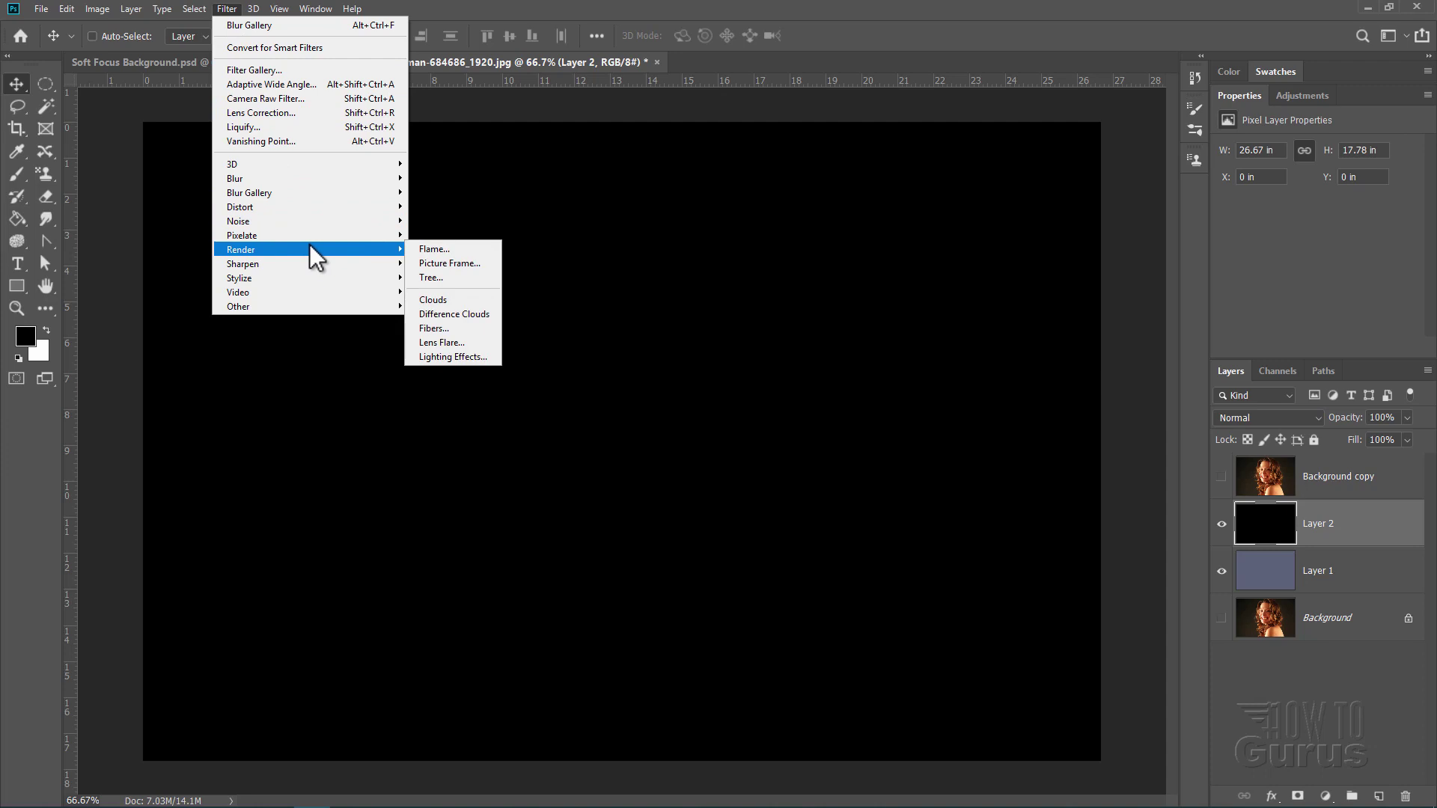
pyautogui.click(454, 299)
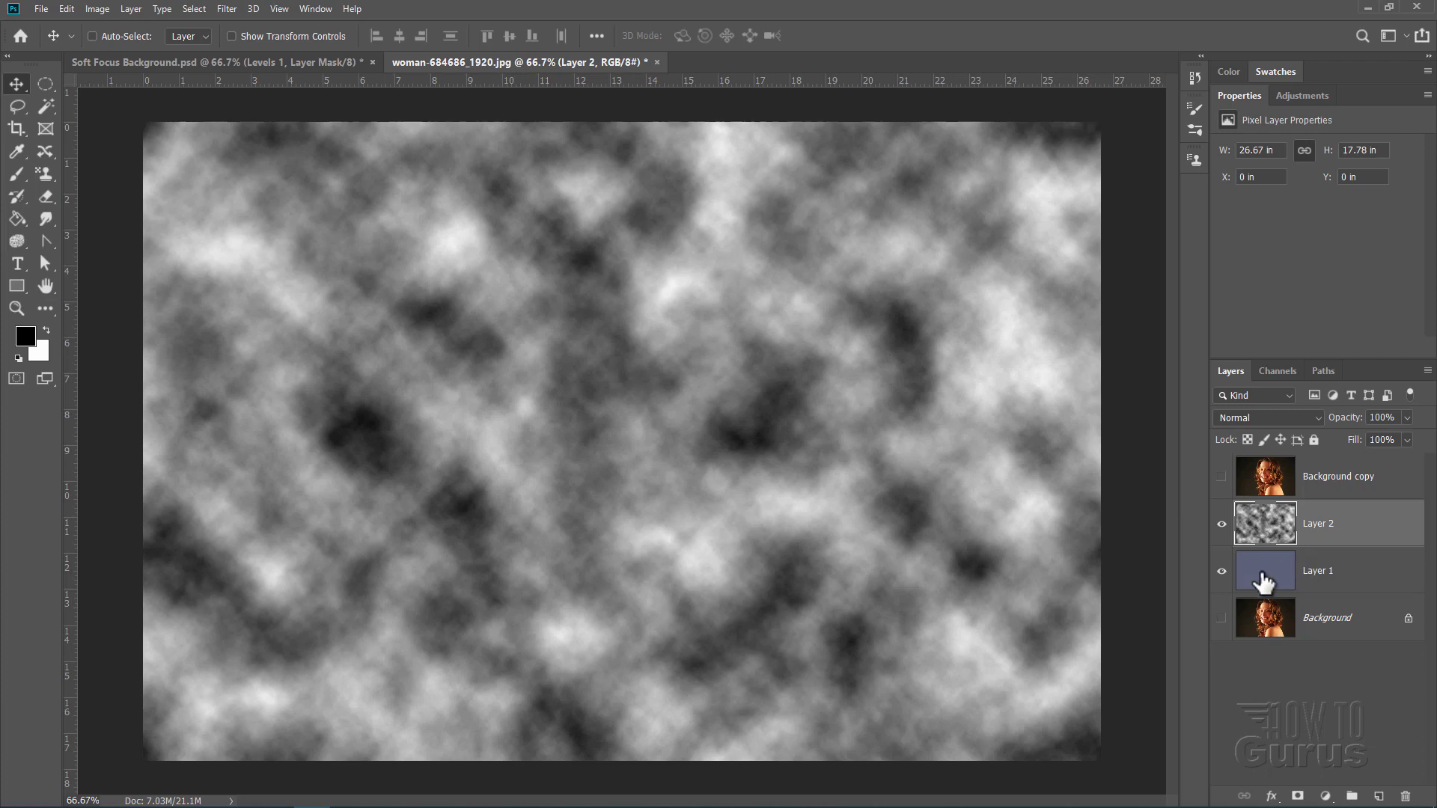
pyautogui.click(1244, 418)
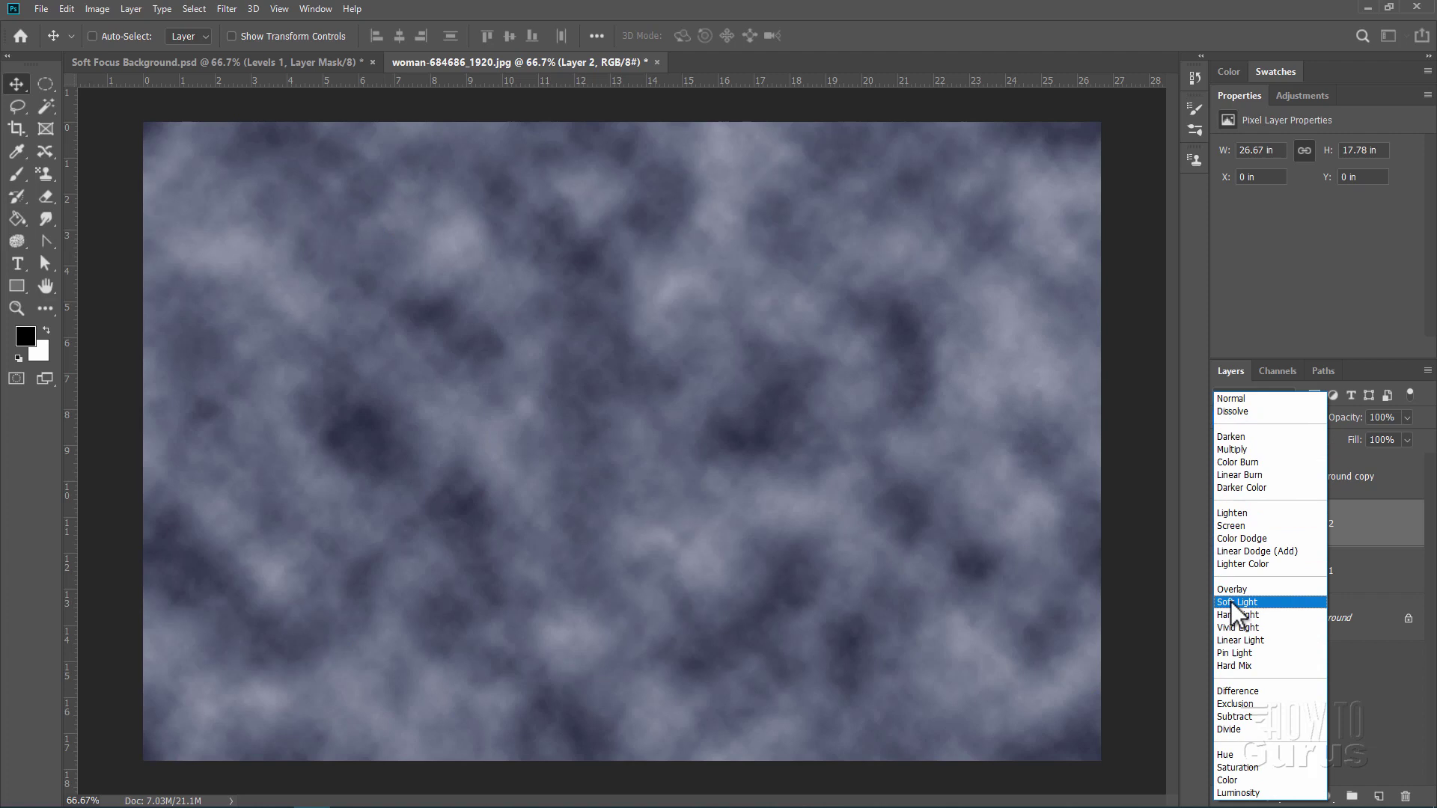
pyautogui.click(1230, 601)
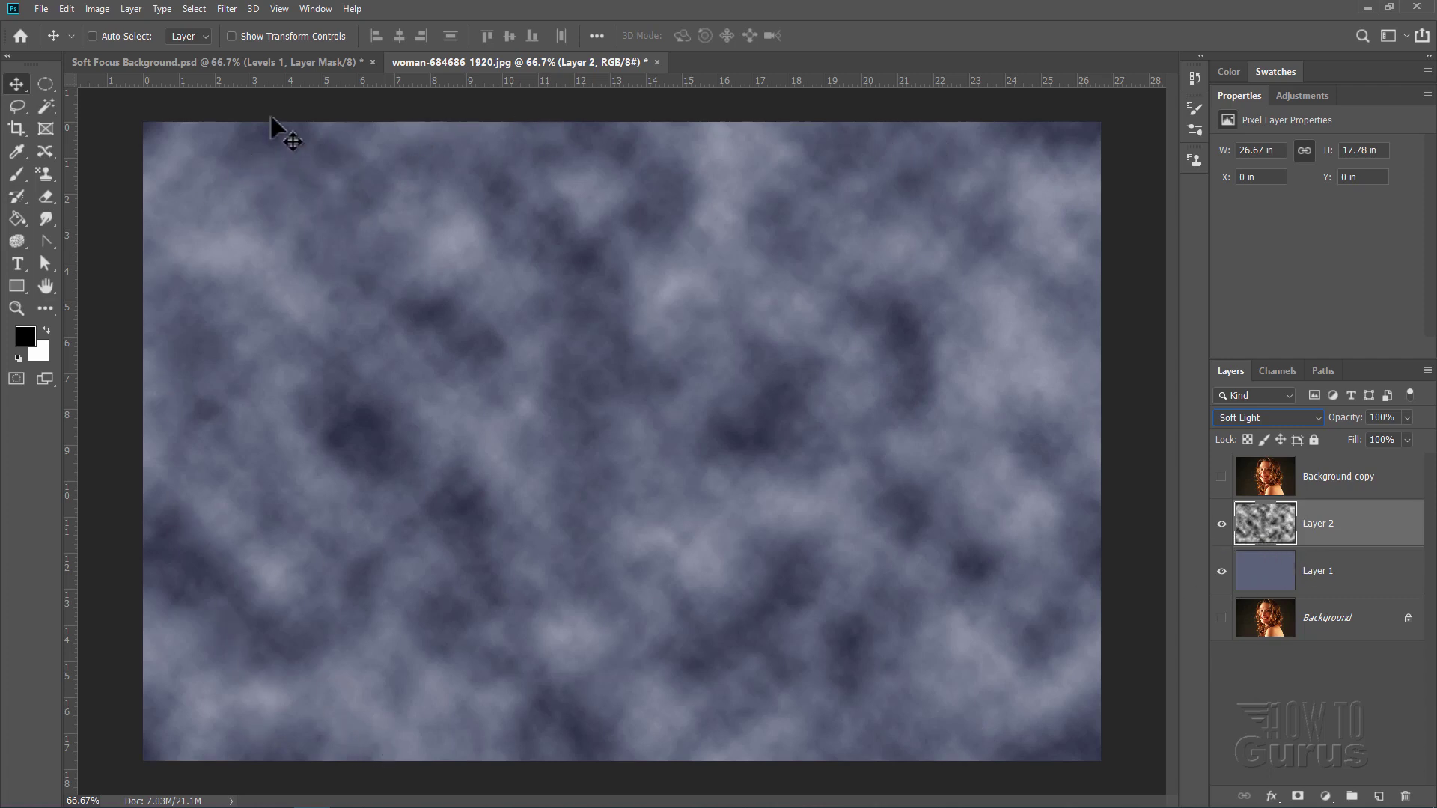
# Apply a Lens Correction vignette amount of -100 to the Layer 2 clouds
pyautogui.click(228, 8)
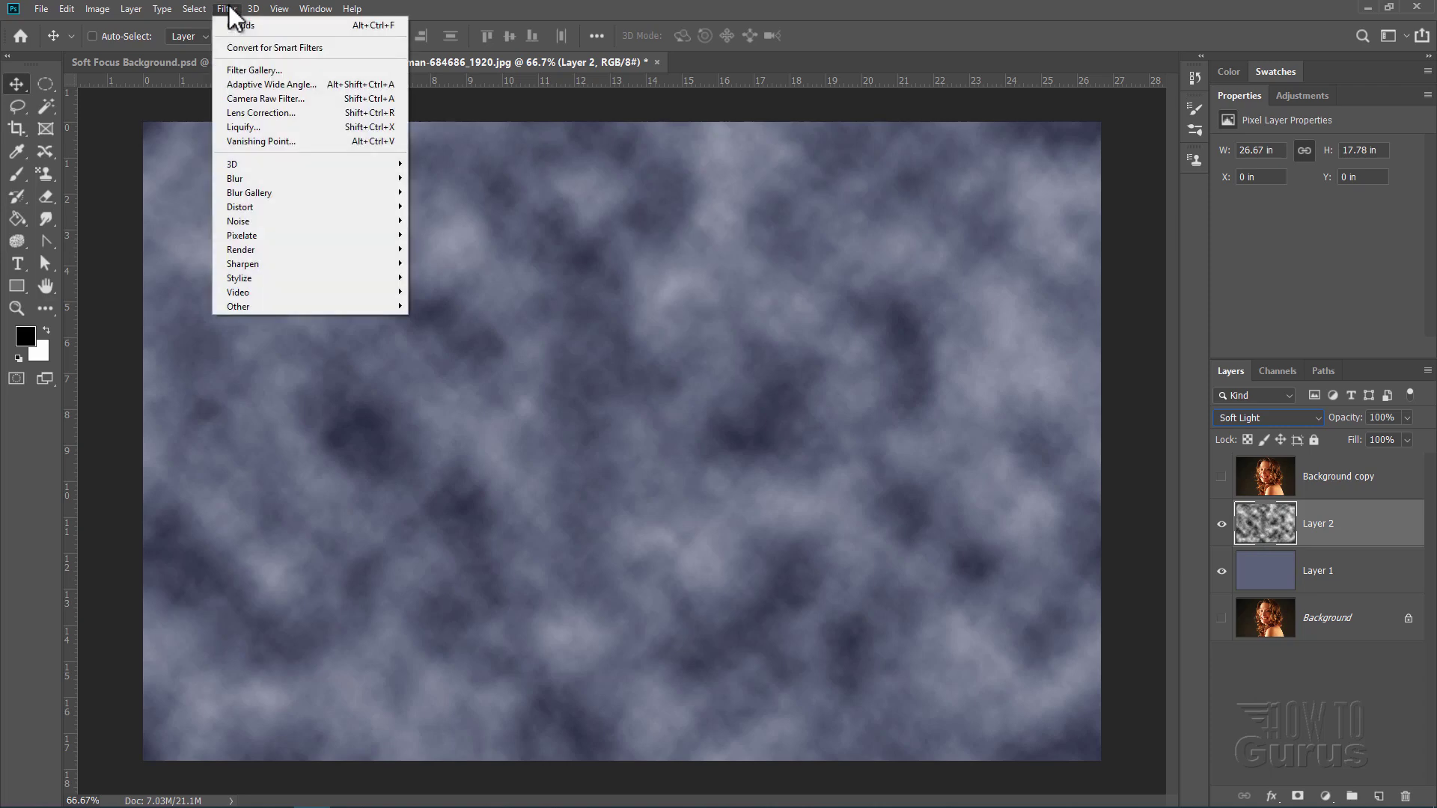
pyautogui.click(271, 112)
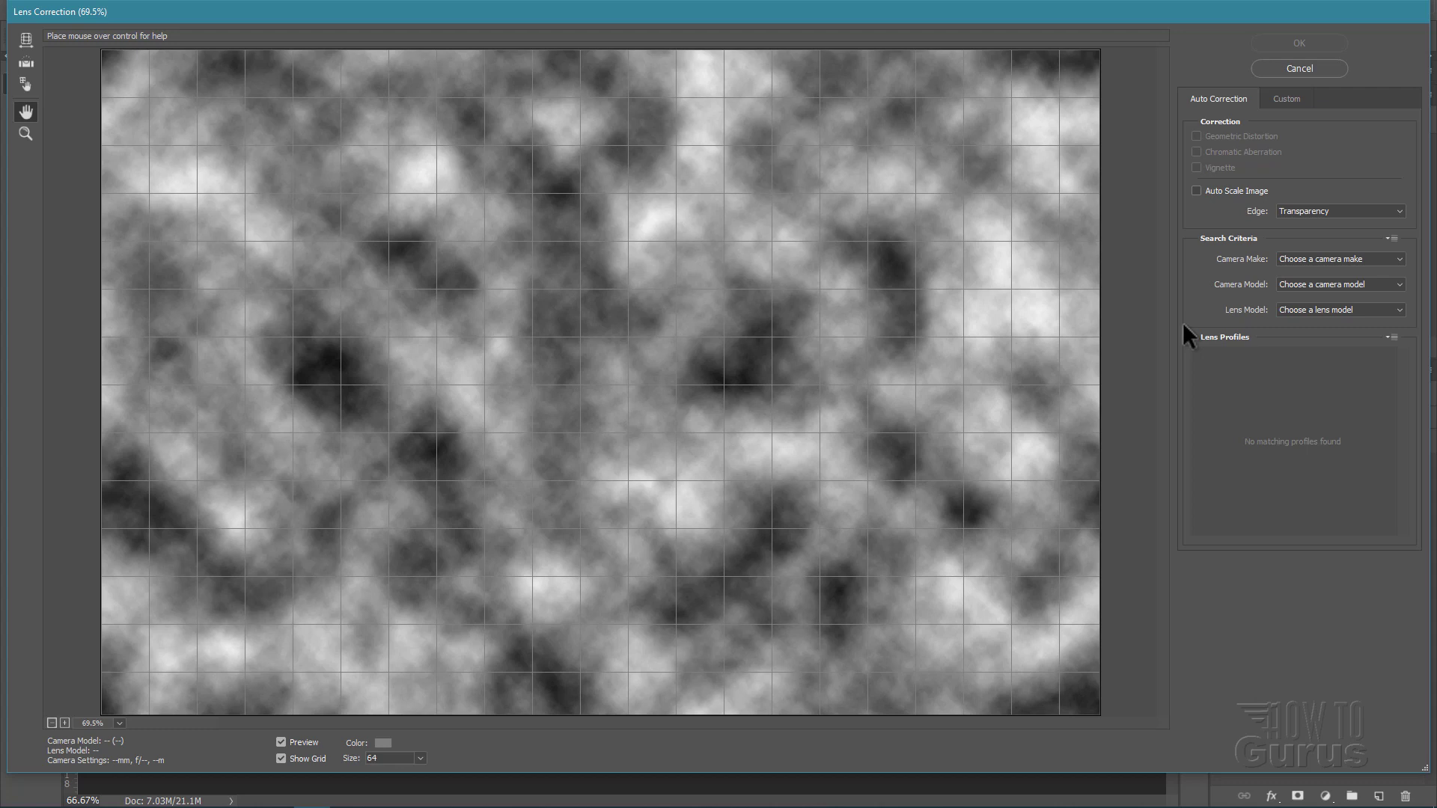
pyautogui.click(1289, 101)
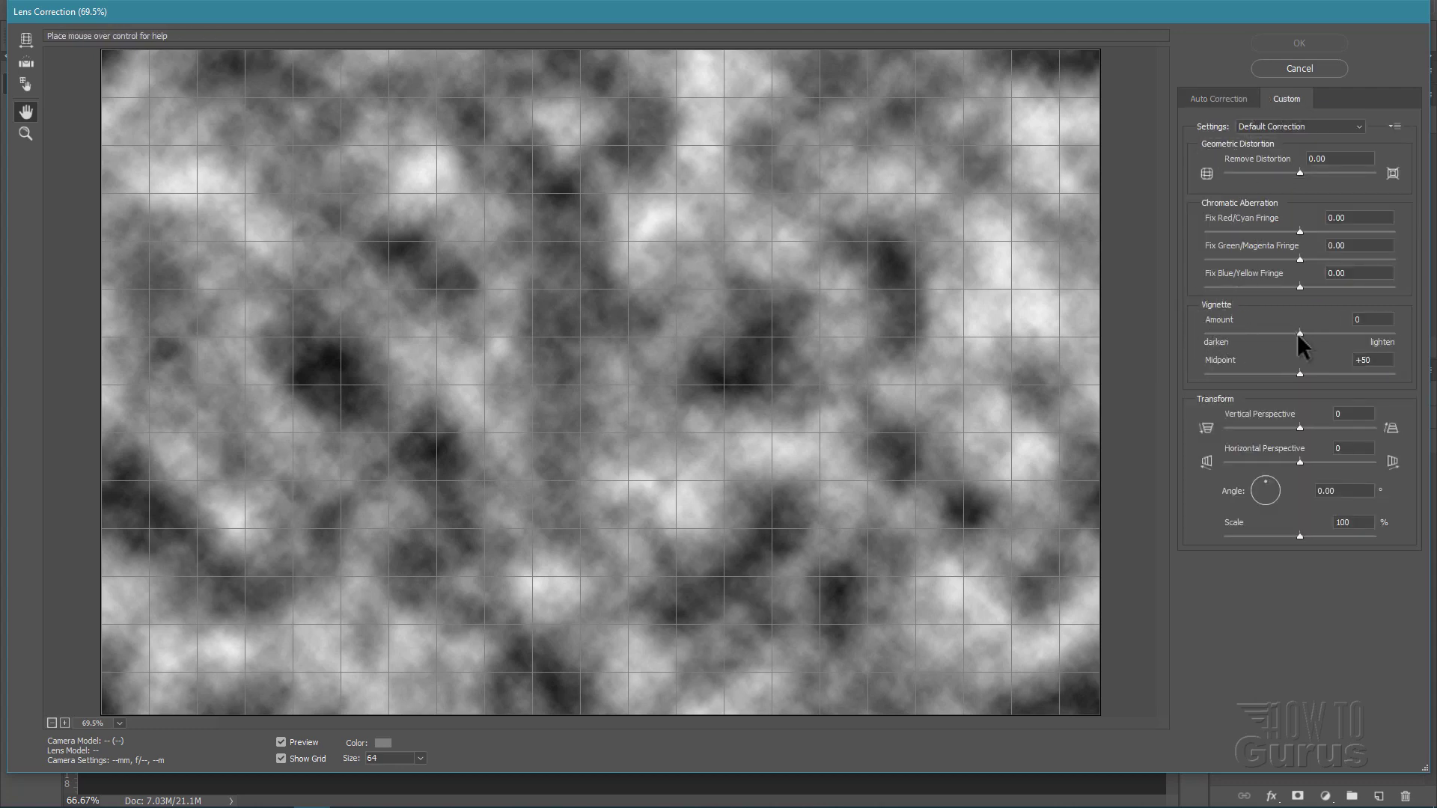
pyautogui.moveTo(1300, 332); pyautogui.dragTo(1202, 336)
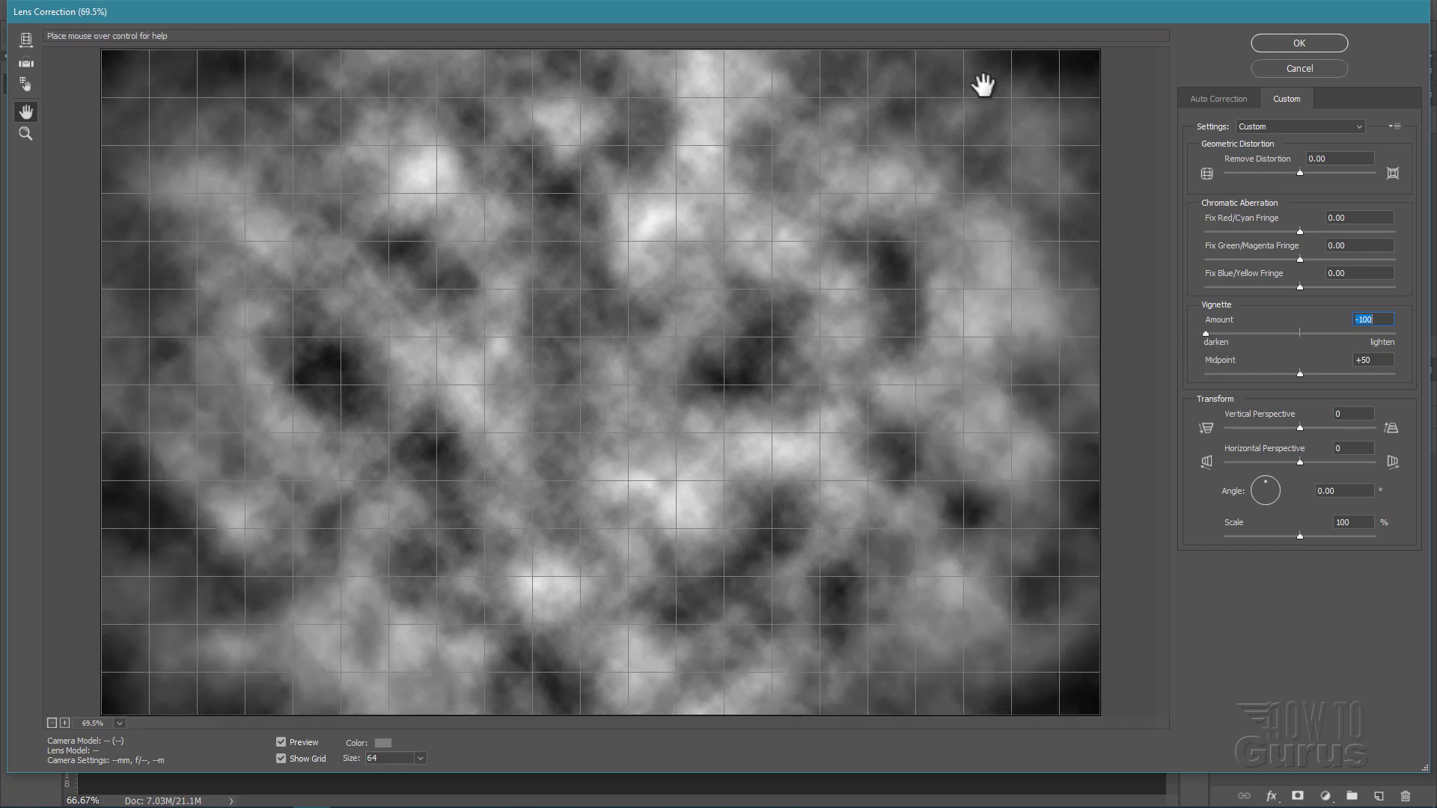
pyautogui.click(1318, 43)
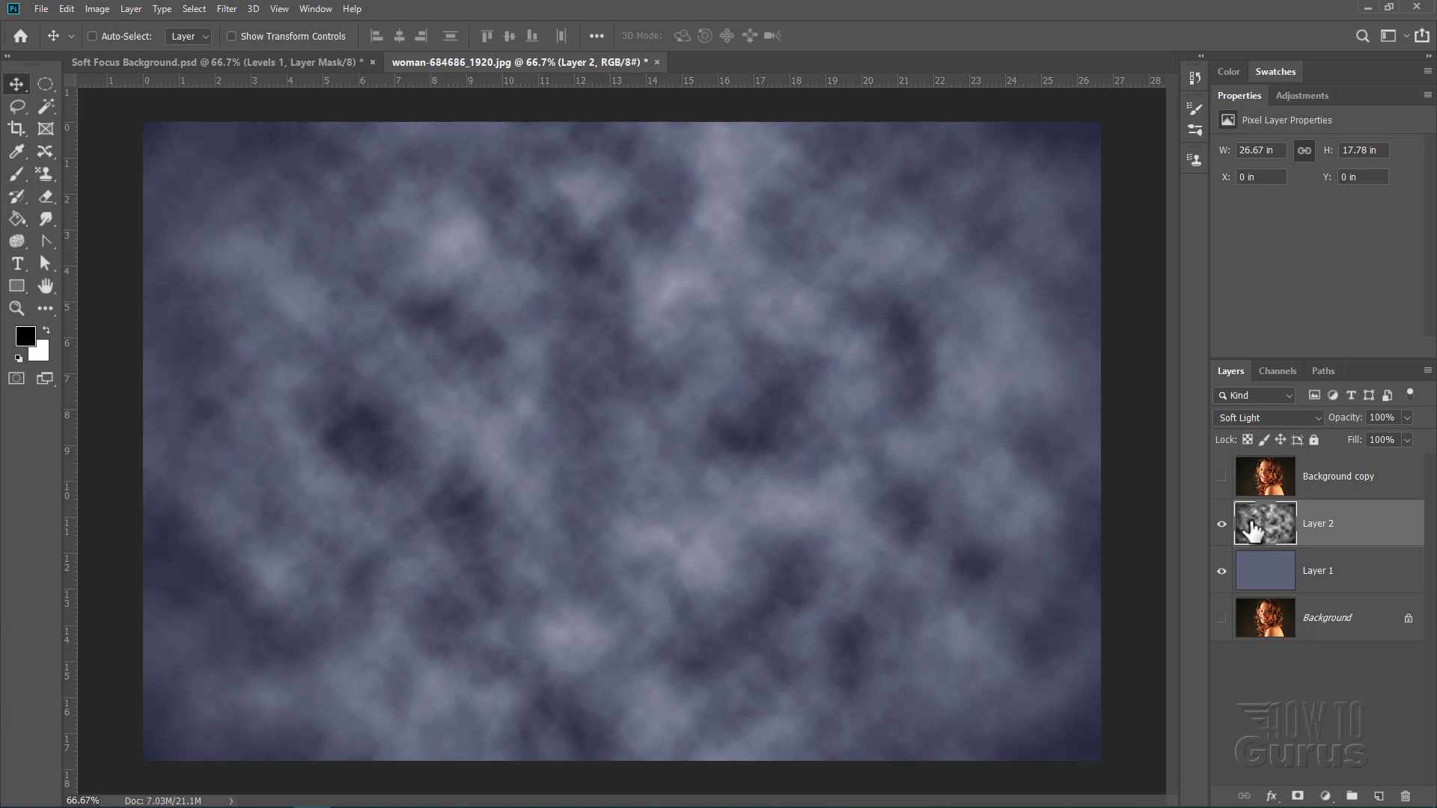
# Select Layer 1 and give it a Lens Correction vignette amount of -100
pyautogui.click(1277, 580)
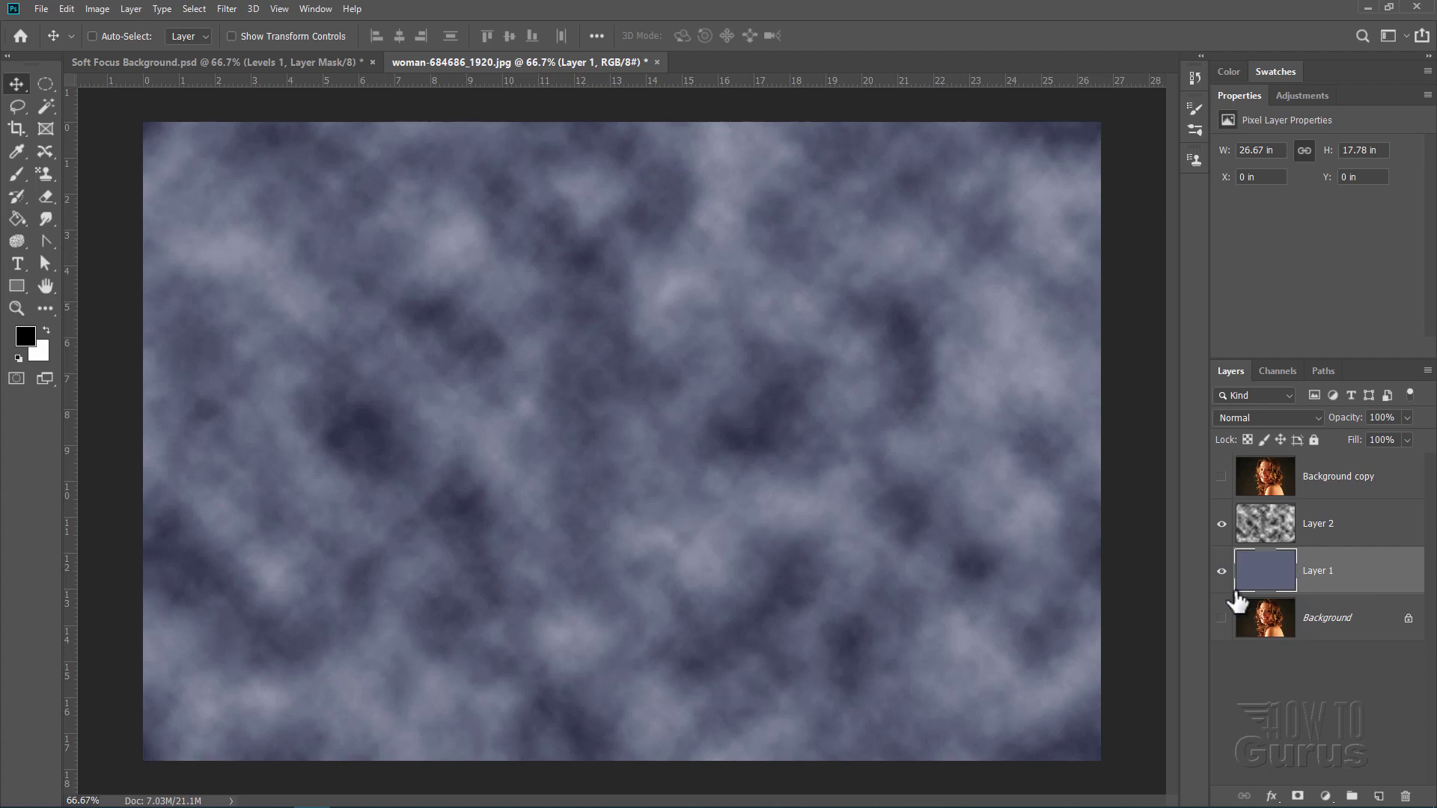
pyautogui.press('ctrl')
pyautogui.click(227, 9)
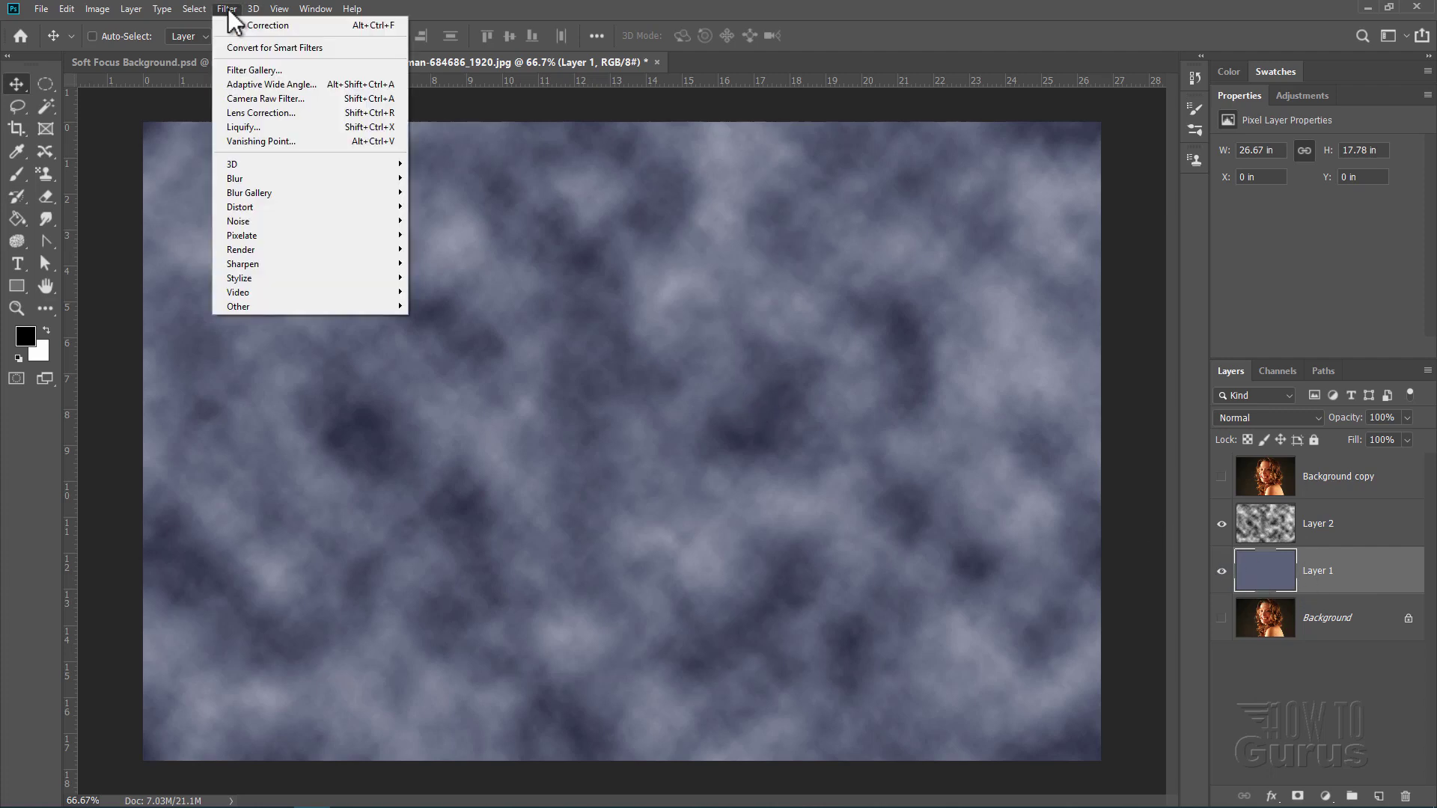
pyautogui.click(262, 113)
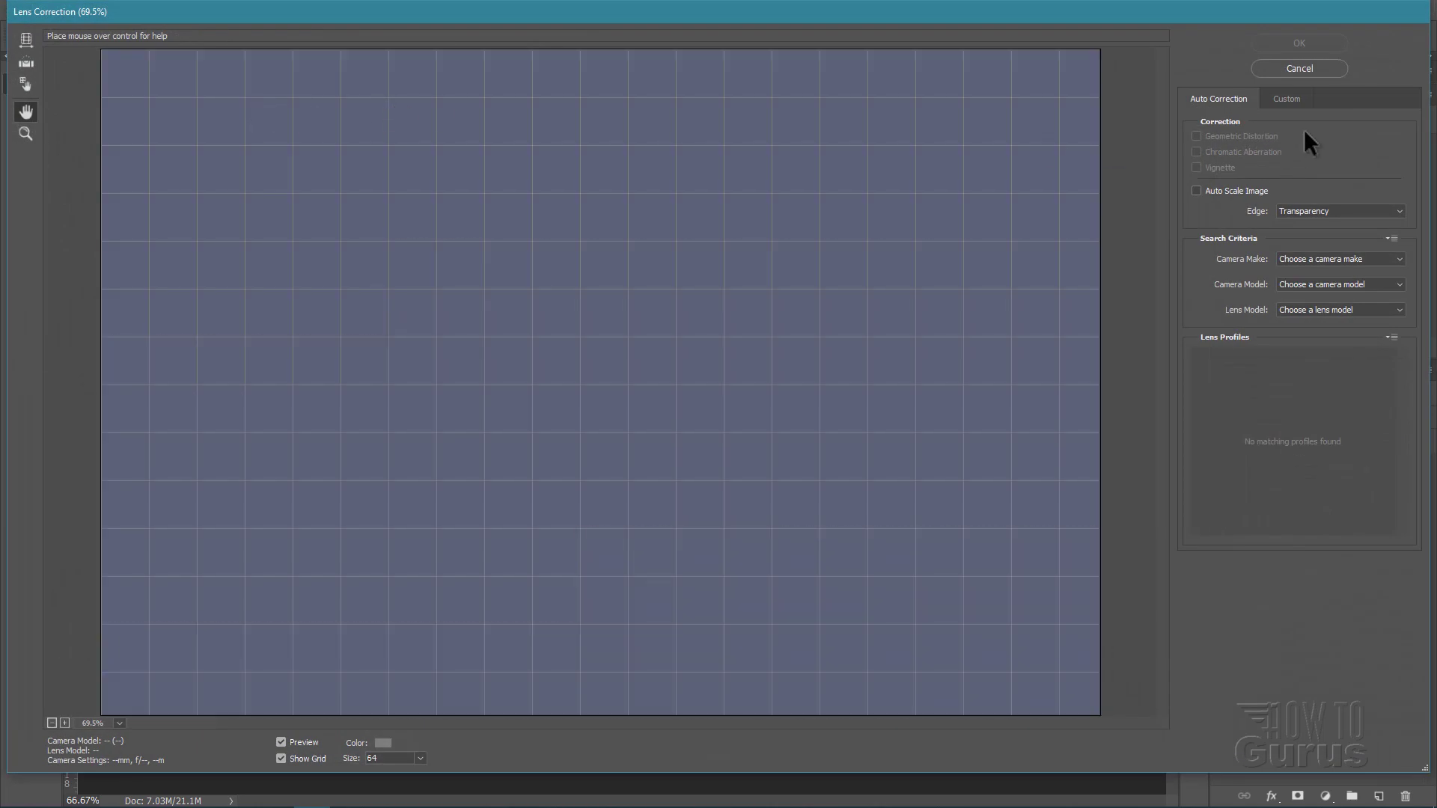
pyautogui.click(1285, 99)
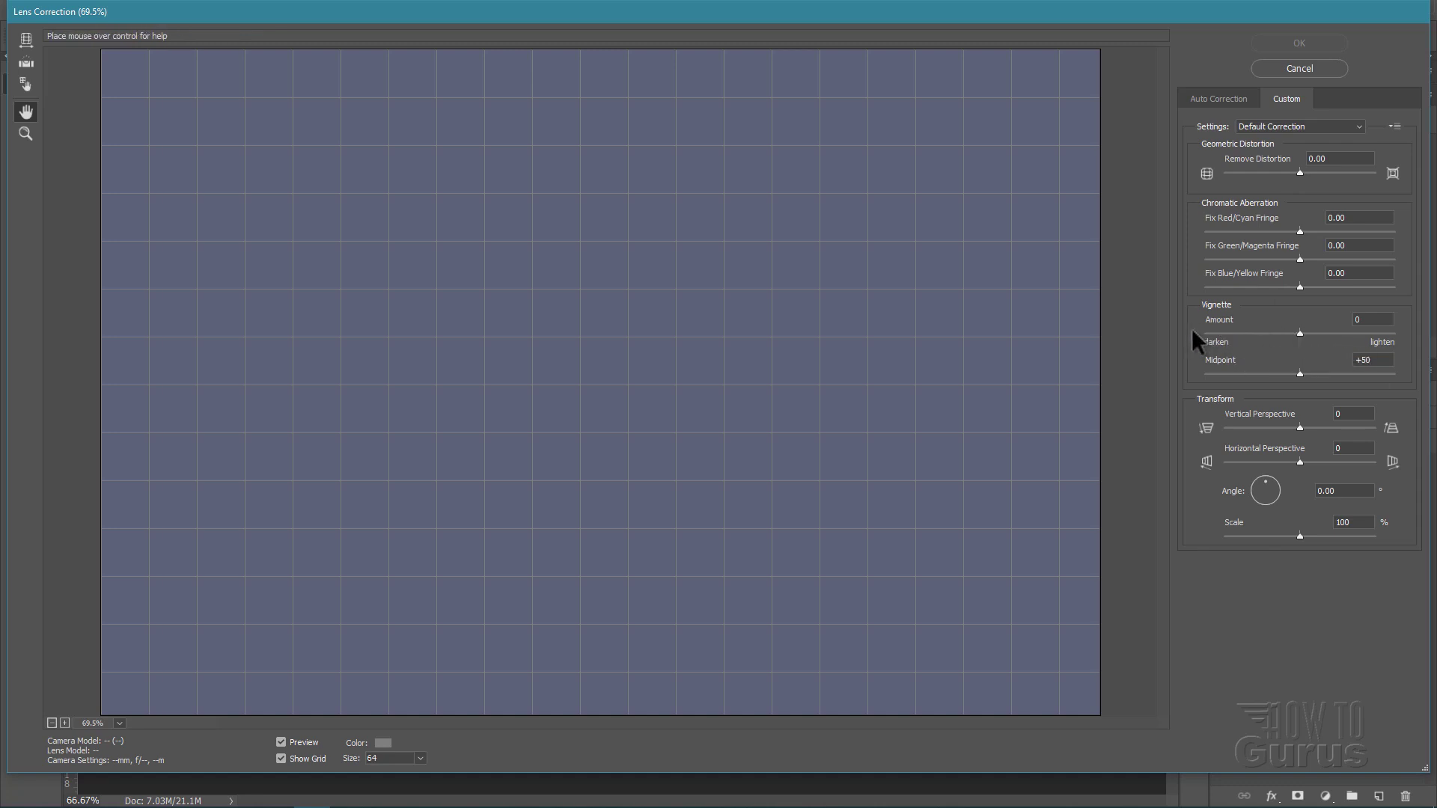
pyautogui.moveTo(1299, 333); pyautogui.dragTo(1196, 331)
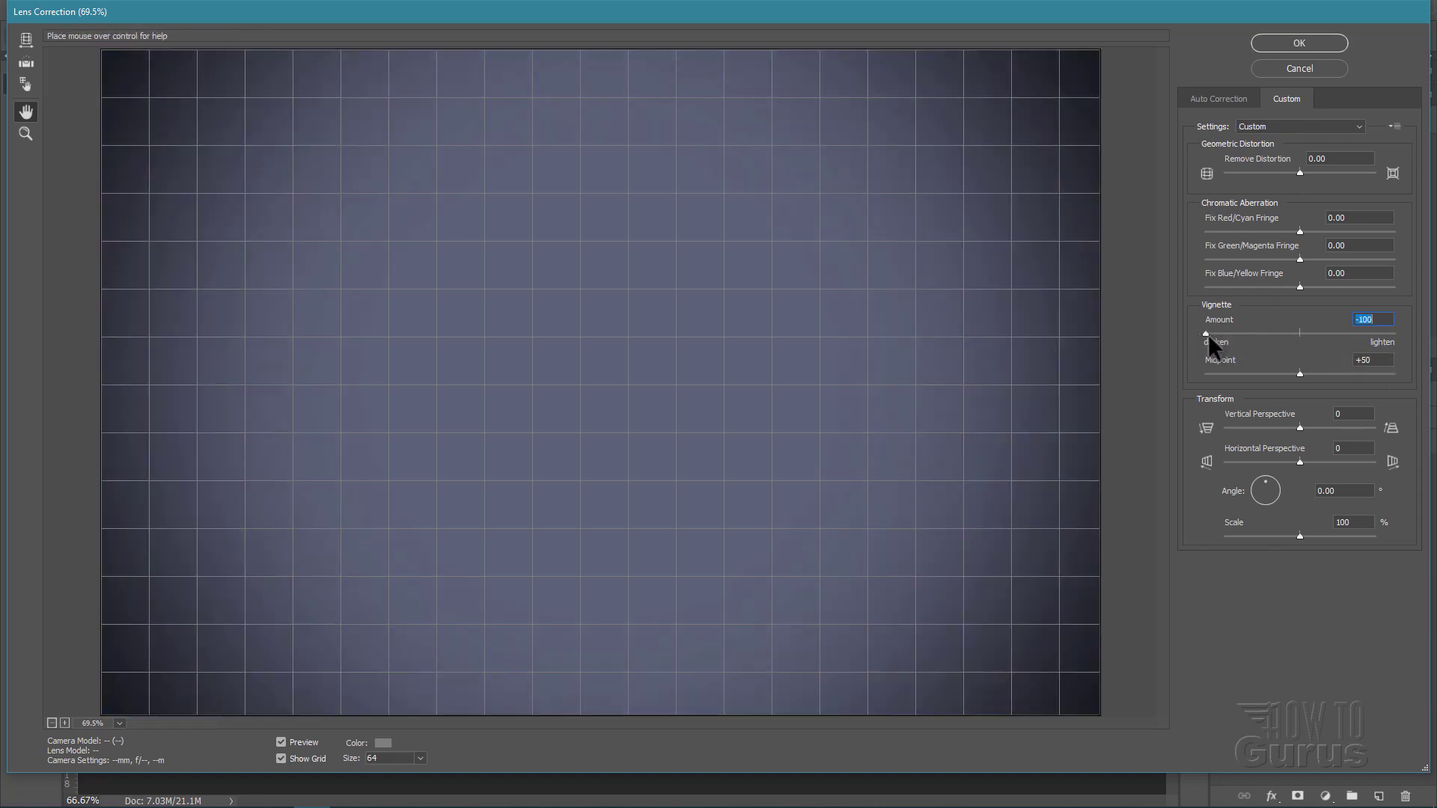
pyautogui.click(1295, 42)
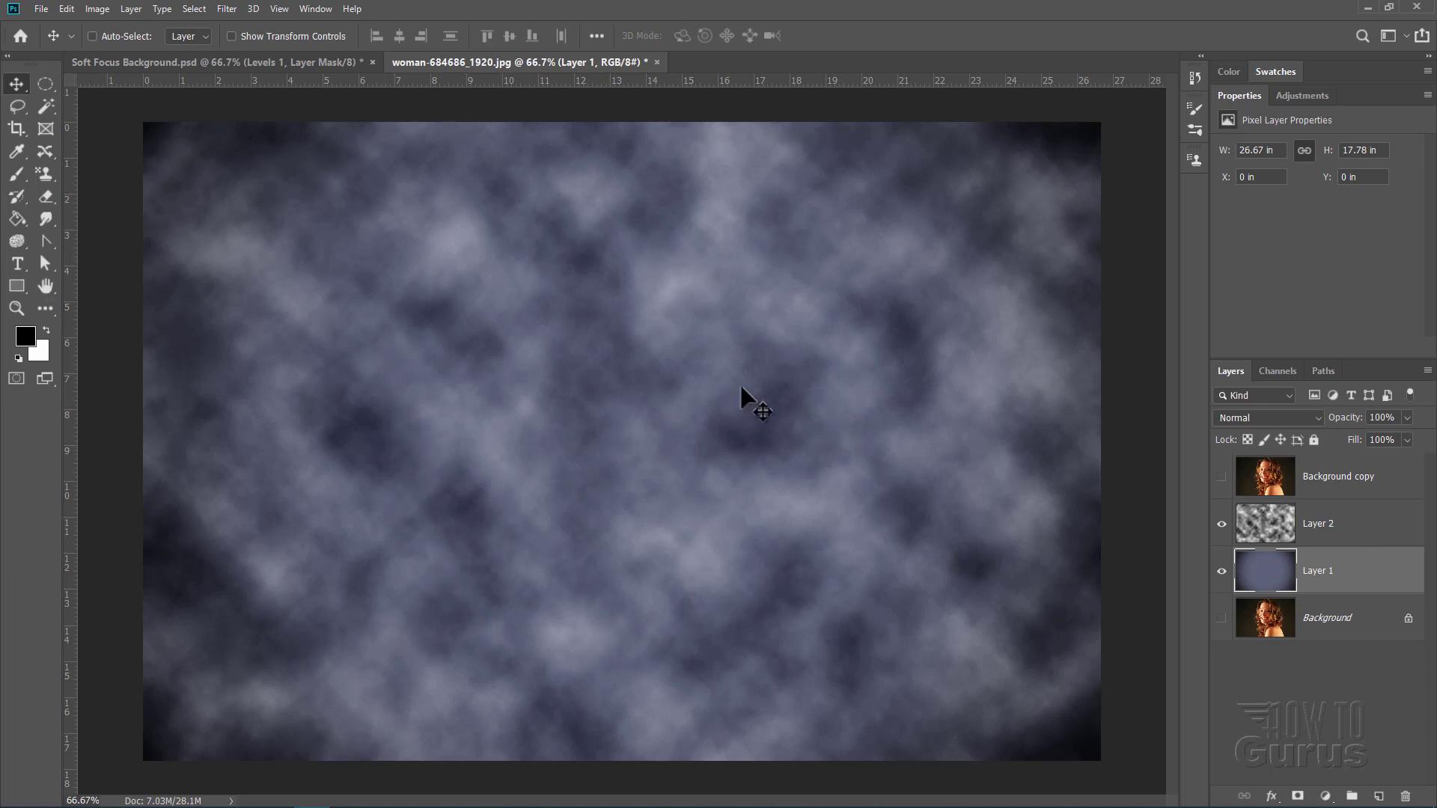
# Select Layer 2 and apply a Gaussian Blur with radius 8.8 pixels
pyautogui.click(1370, 534)
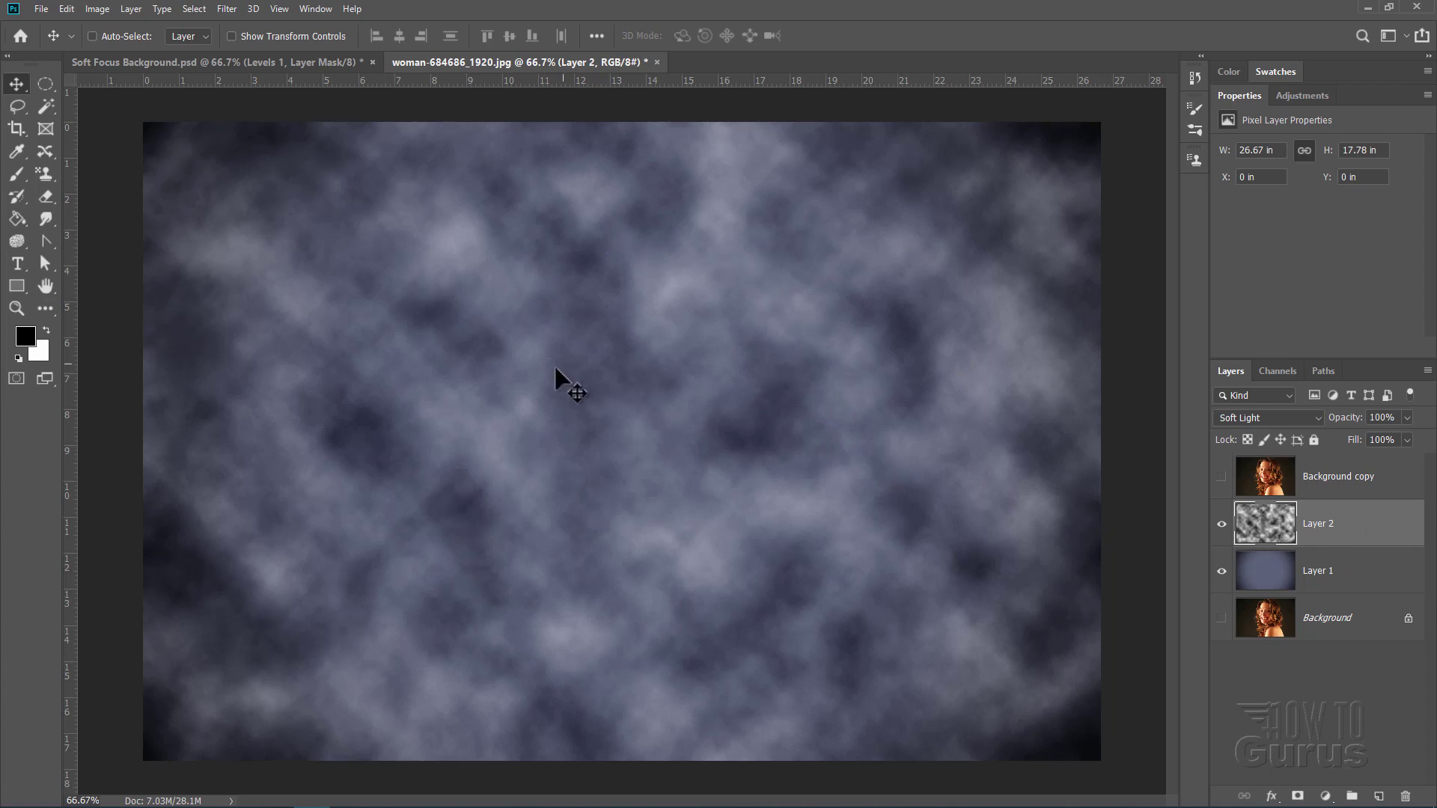
pyautogui.click(228, 10)
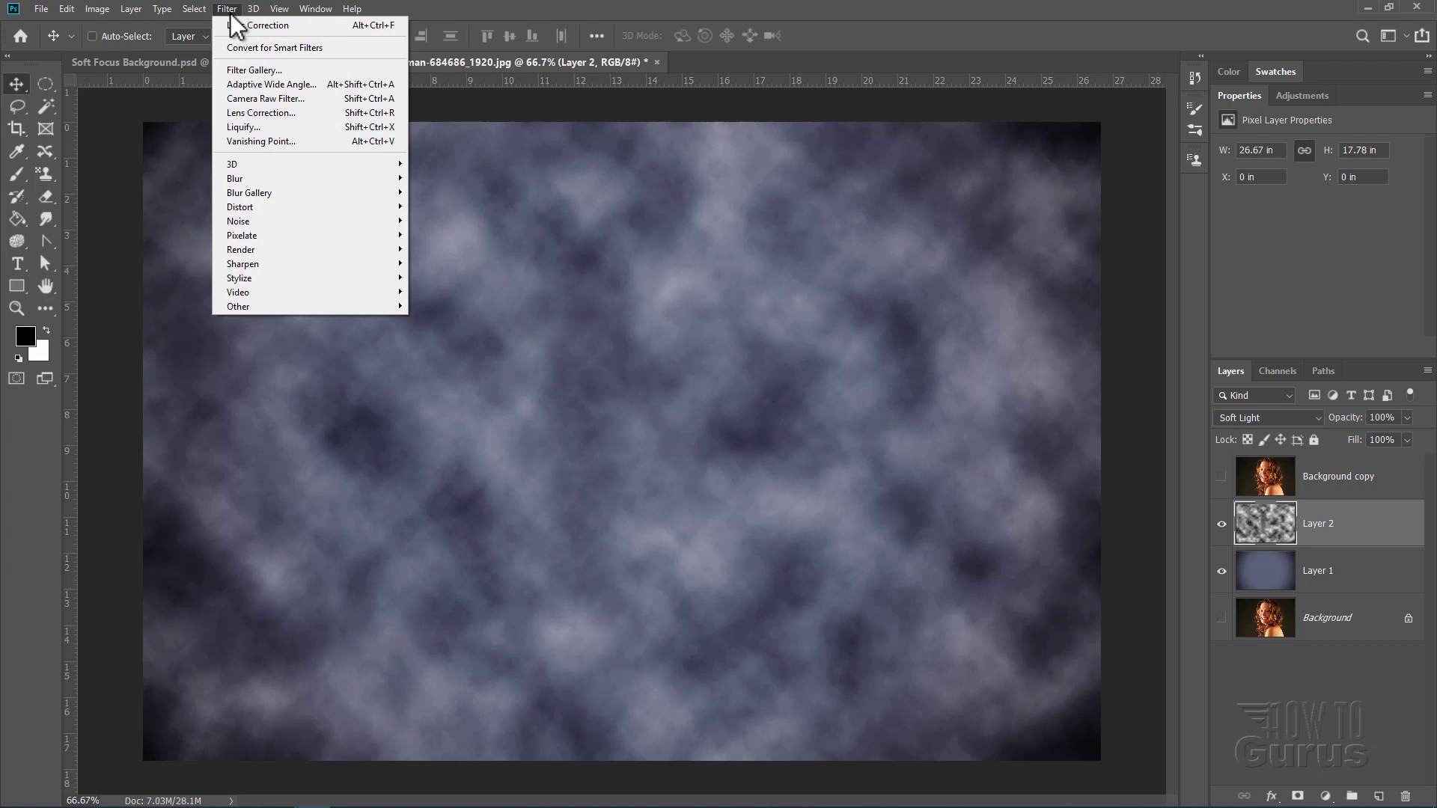
pyautogui.moveTo(295, 181)
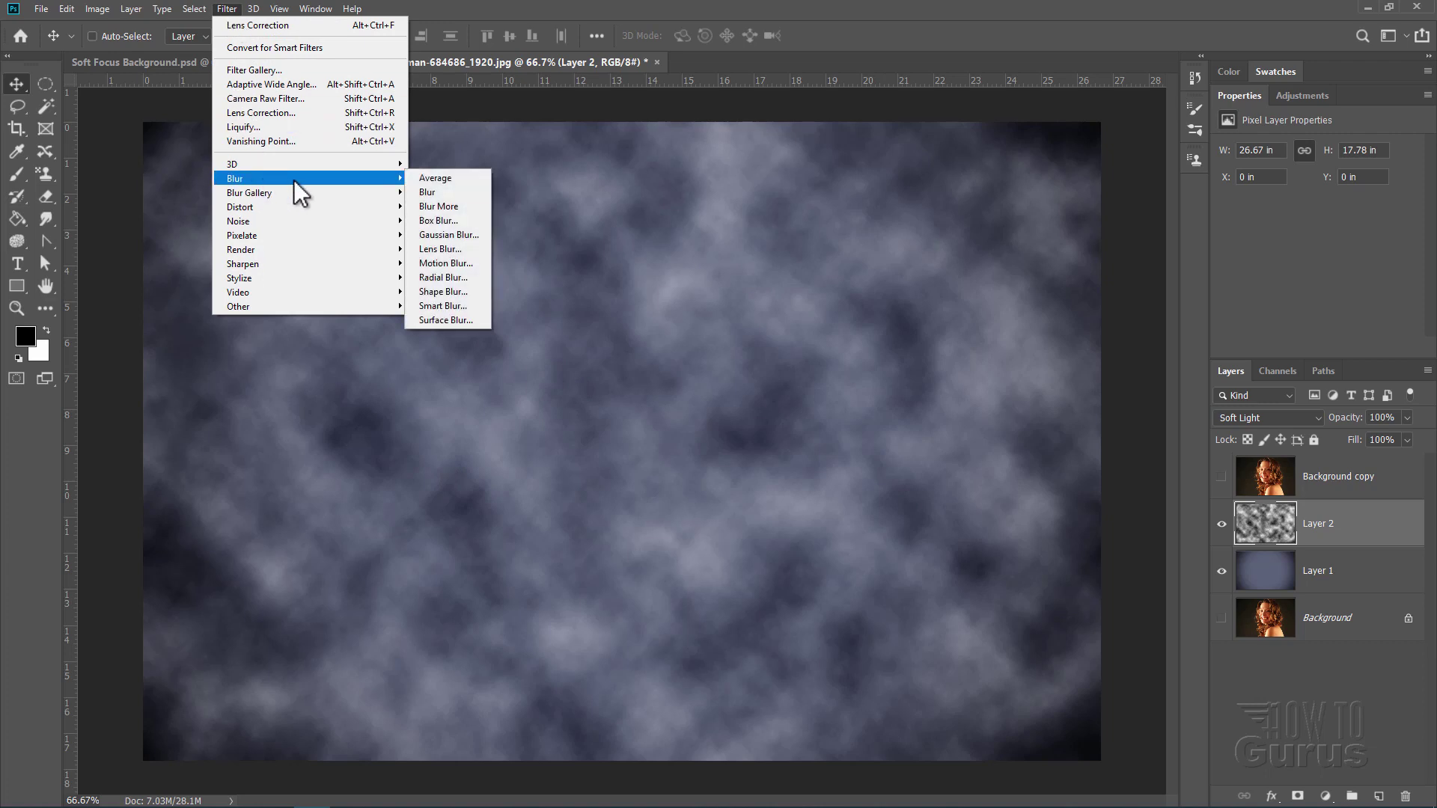
pyautogui.click(449, 235)
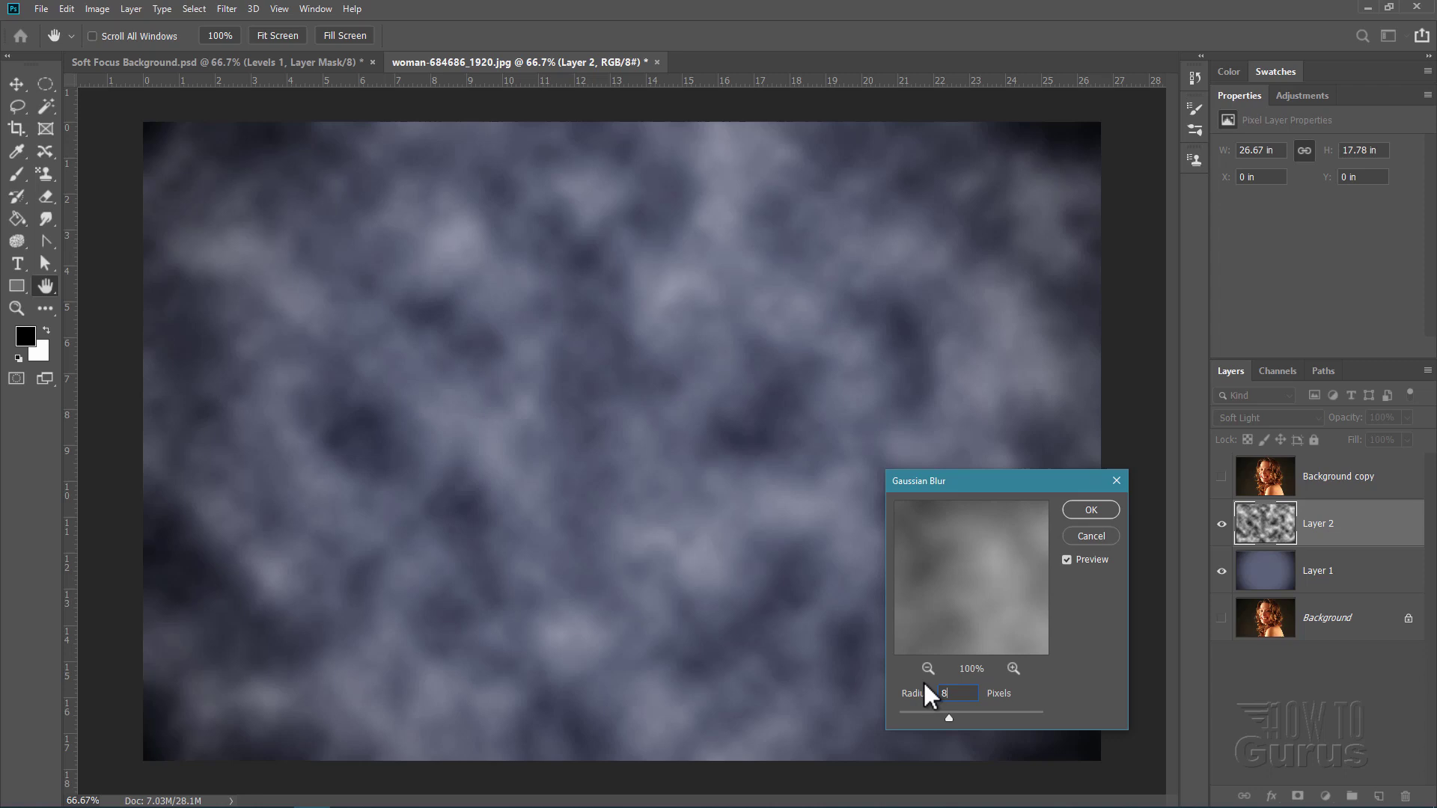
pyautogui.click(1090, 509)
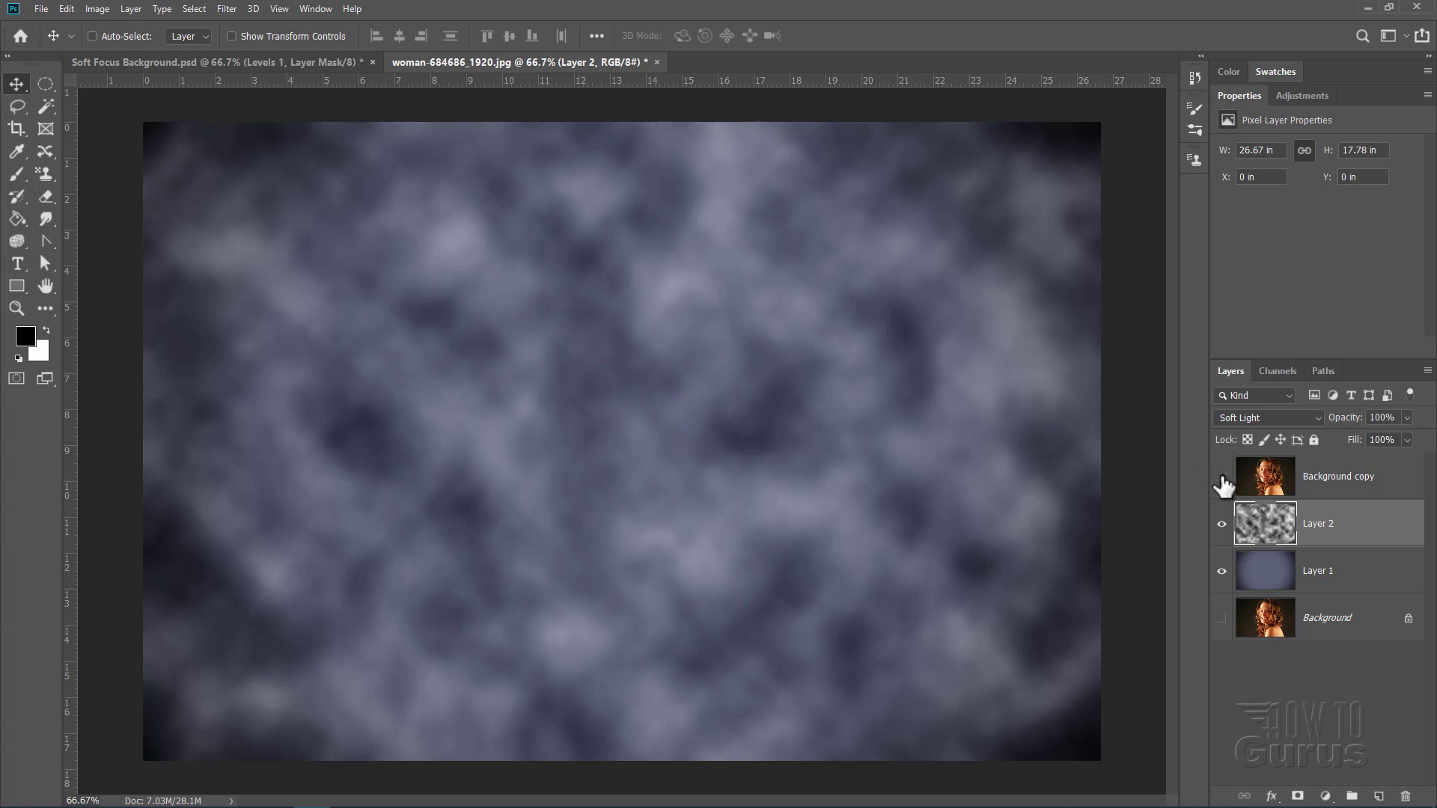
# Show and select the Background copy layer, then launch Select and Mask
pyautogui.click(1223, 479)
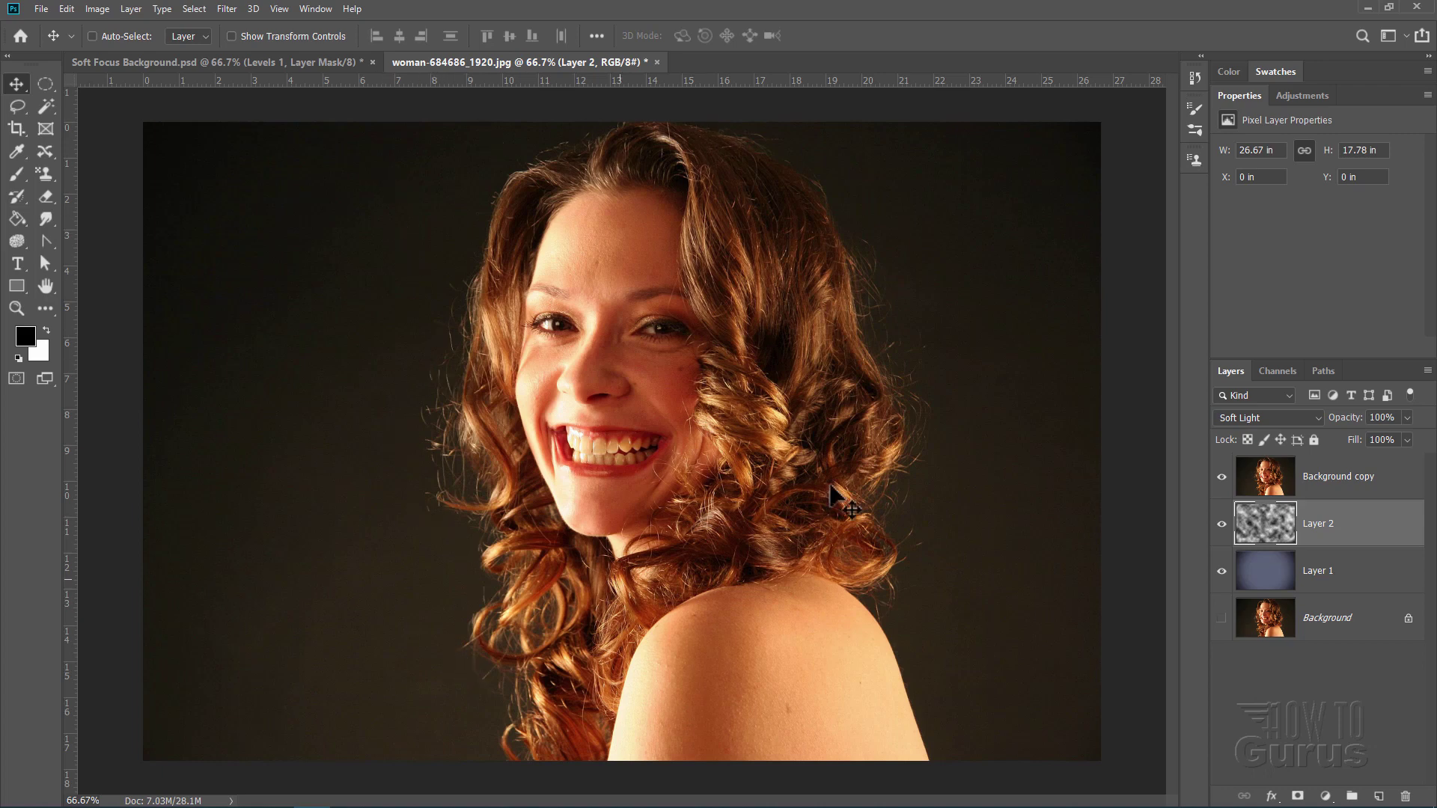
pyautogui.click(1319, 487)
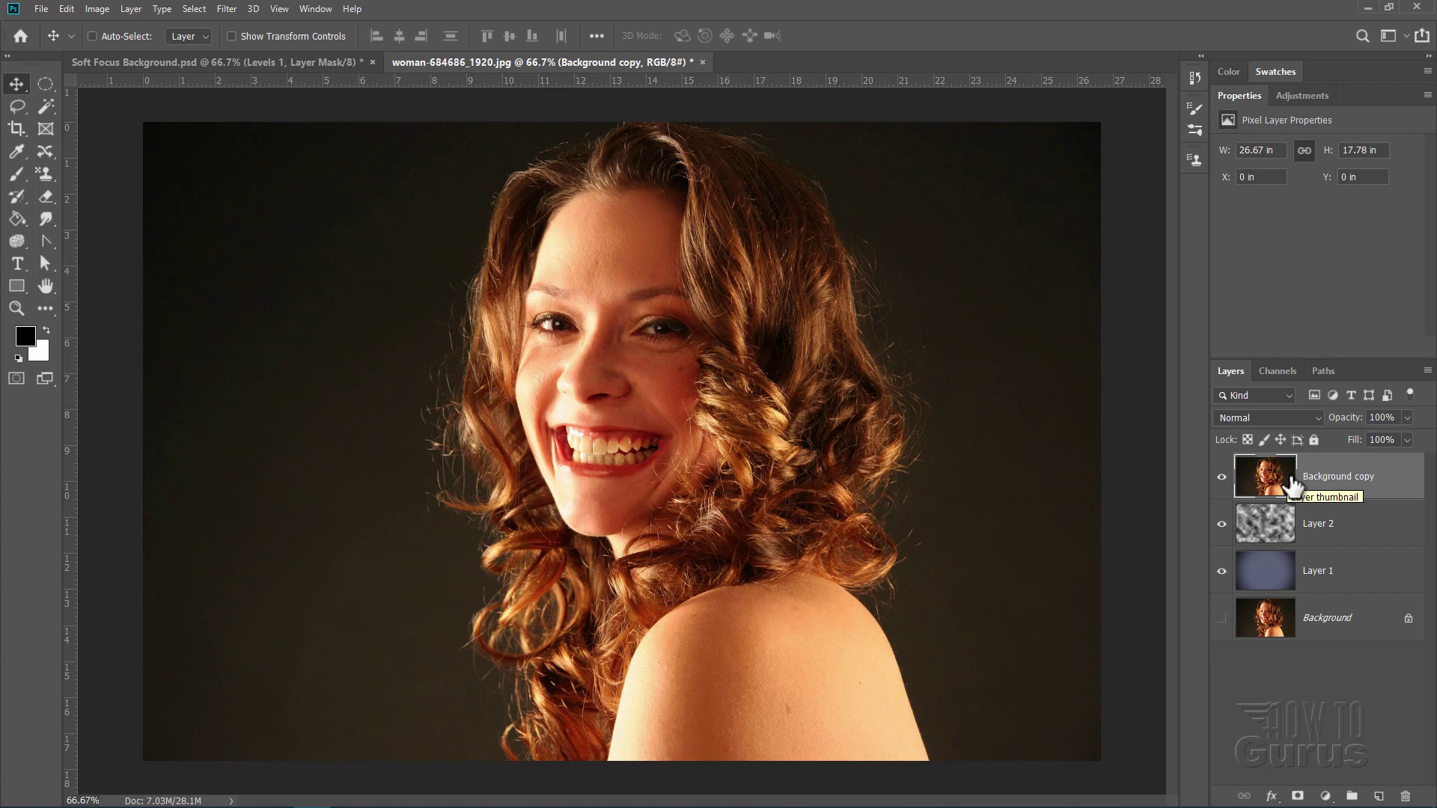
pyautogui.click(195, 9)
pyautogui.click(227, 207)
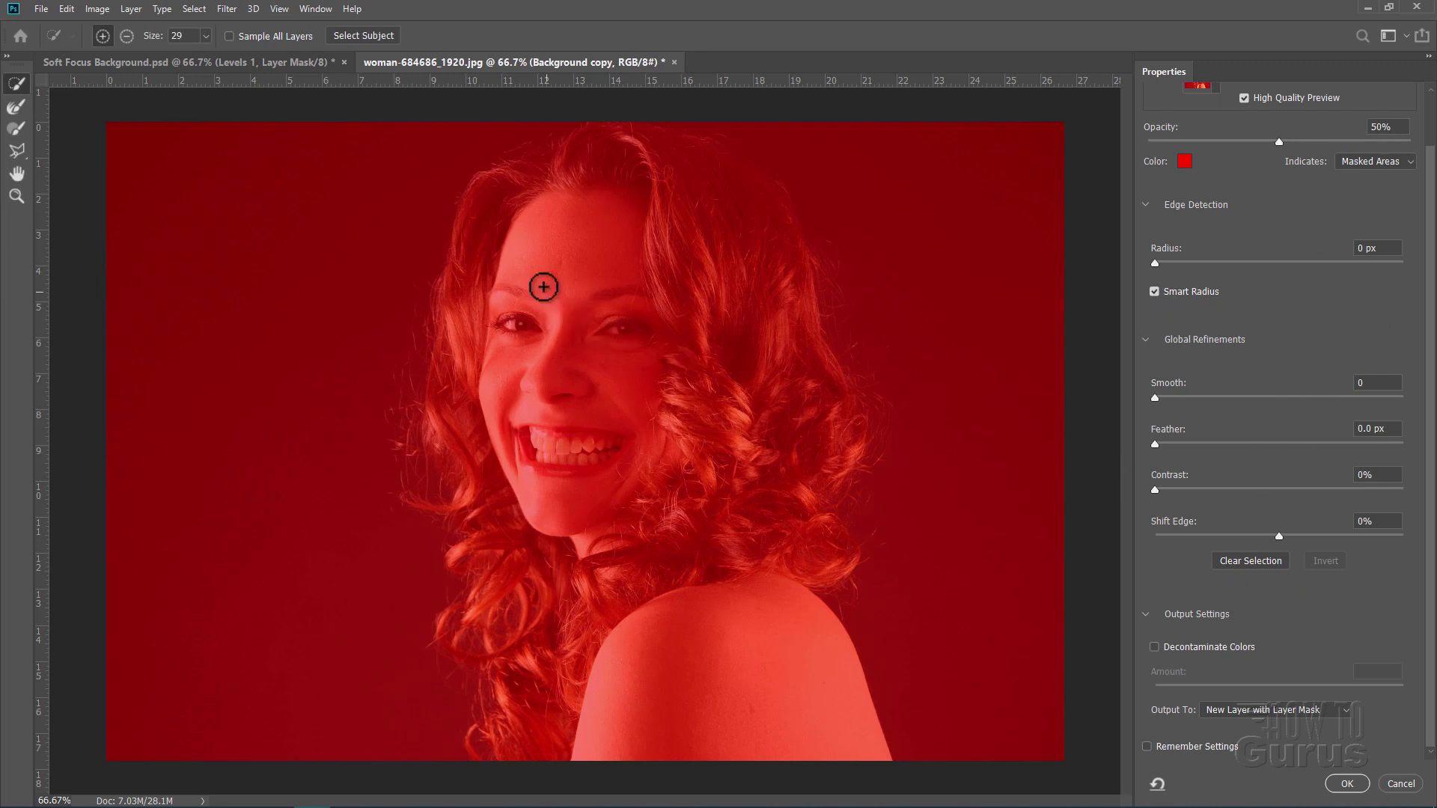
# Quick-select the face, top and sides of the hair, and the lower curls
pyautogui.moveTo(539, 214)
pyautogui.mouseDown()
pyautogui.moveTo(515, 373)
pyautogui.moveTo(554, 480)
pyautogui.moveTo(622, 570)
pyautogui.moveTo(640, 639)
pyautogui.moveTo(637, 743)
pyautogui.mouseUp()
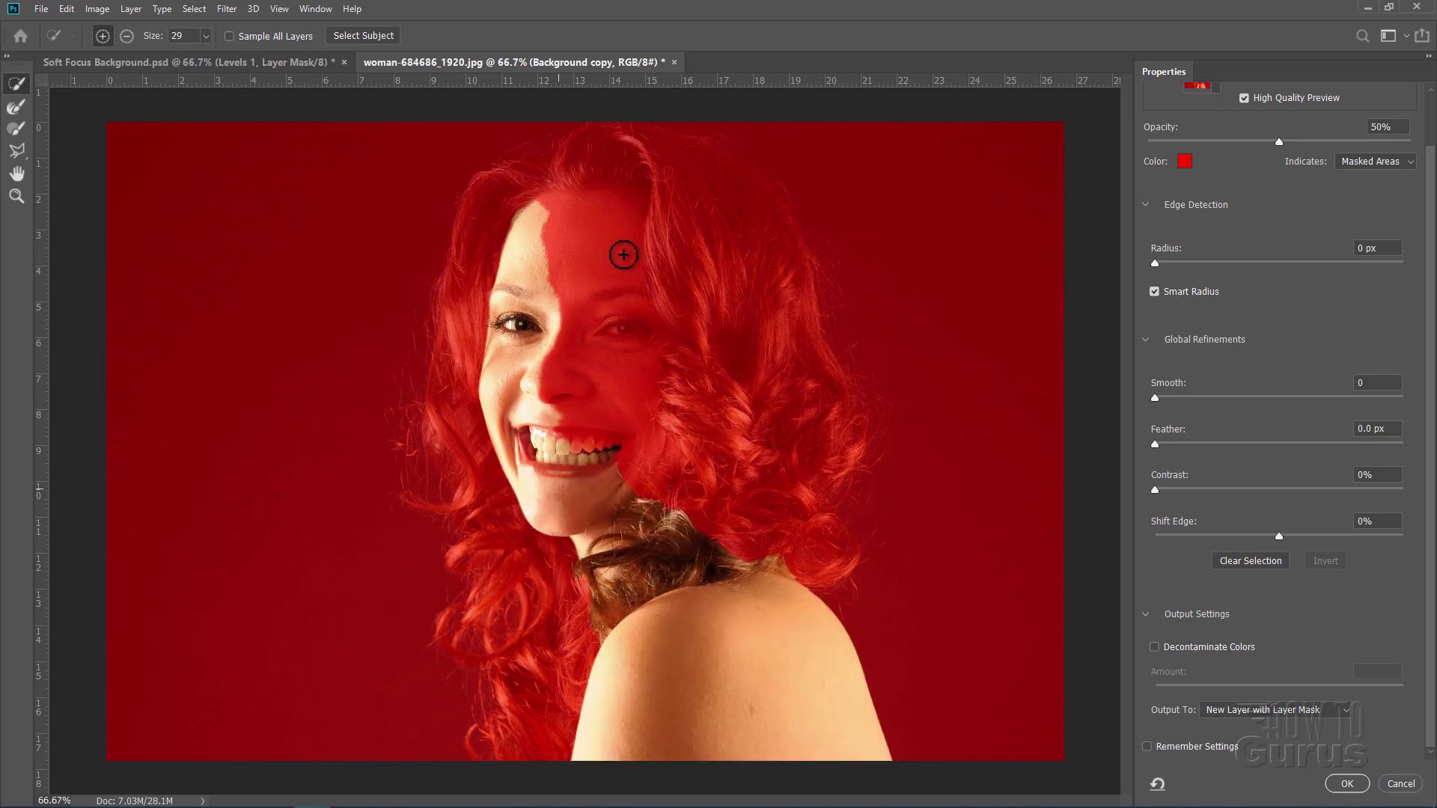
pyautogui.moveTo(571, 183)
pyautogui.mouseDown()
pyautogui.moveTo(679, 226)
pyautogui.moveTo(719, 266)
pyautogui.moveTo(756, 388)
pyautogui.moveTo(758, 514)
pyautogui.mouseUp()
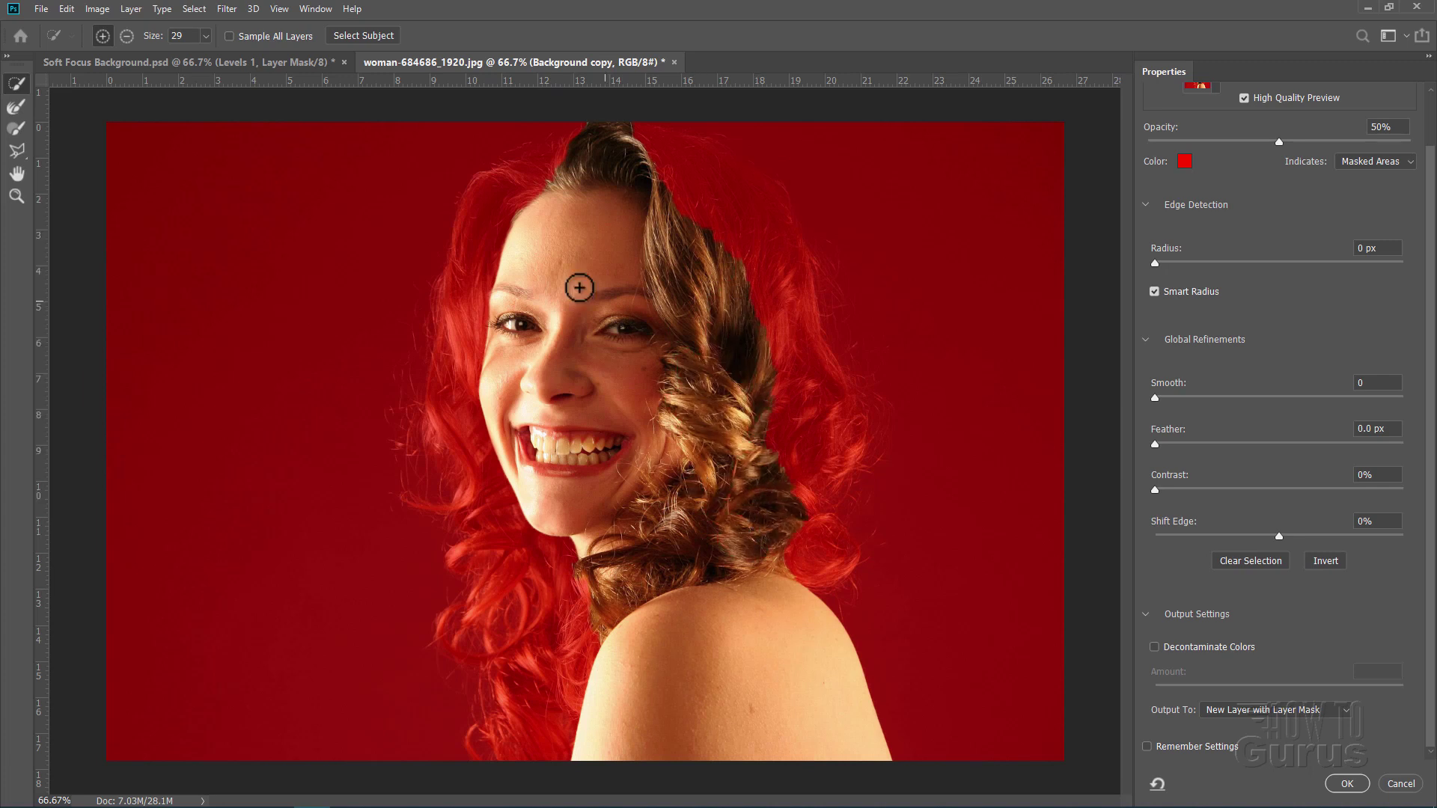
pyautogui.moveTo(550, 185)
pyautogui.mouseDown()
pyautogui.moveTo(489, 197)
pyautogui.moveTo(452, 380)
pyautogui.moveTo(459, 458)
pyautogui.moveTo(481, 539)
pyautogui.moveTo(543, 591)
pyautogui.moveTo(561, 633)
pyautogui.moveTo(639, 530)
pyautogui.moveTo(610, 520)
pyautogui.moveTo(531, 606)
pyautogui.mouseUp()
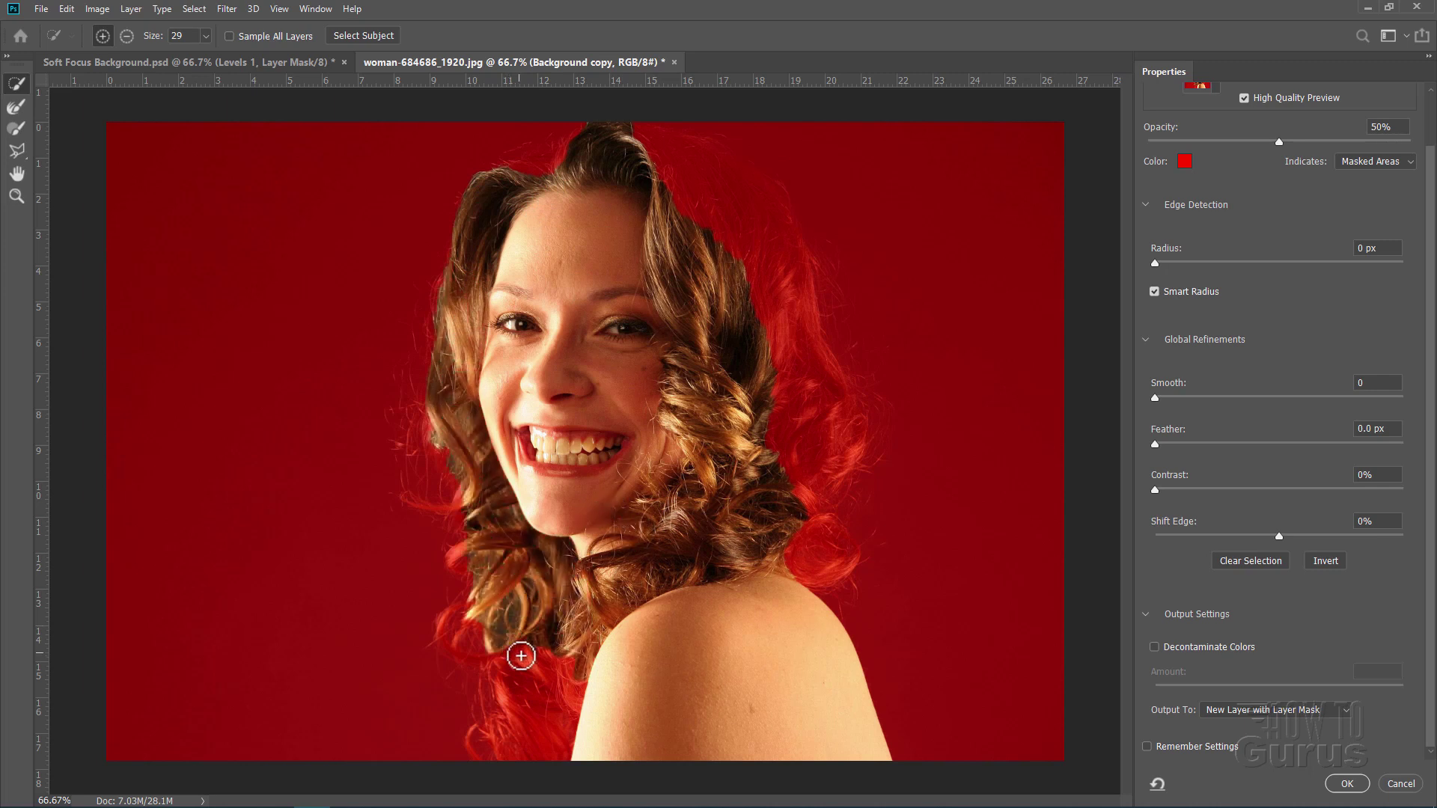
pyautogui.moveTo(525, 719); pyautogui.dragTo(521, 757)
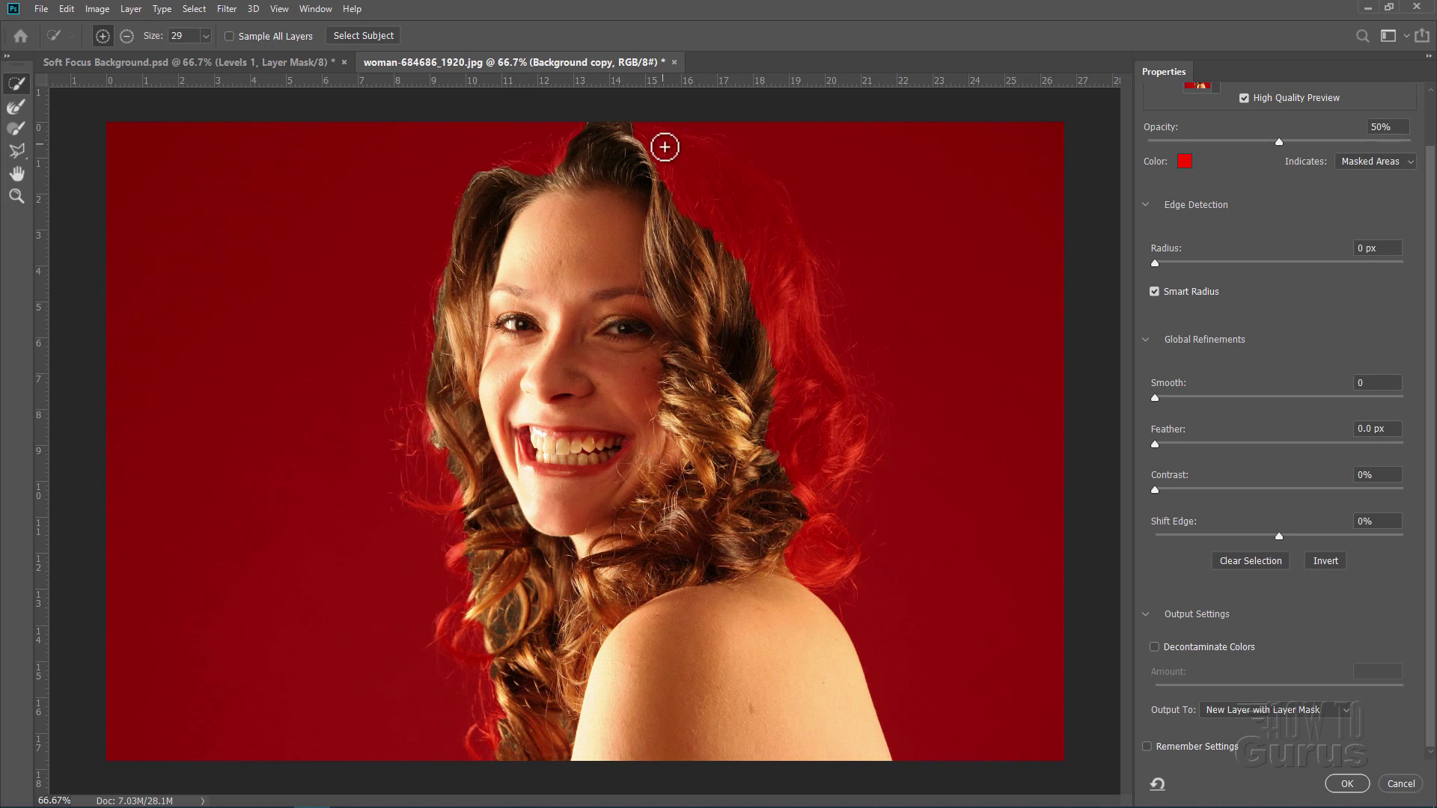
pyautogui.moveTo(659, 152)
pyautogui.mouseDown()
pyautogui.moveTo(746, 226)
pyautogui.moveTo(786, 318)
pyautogui.mouseUp()
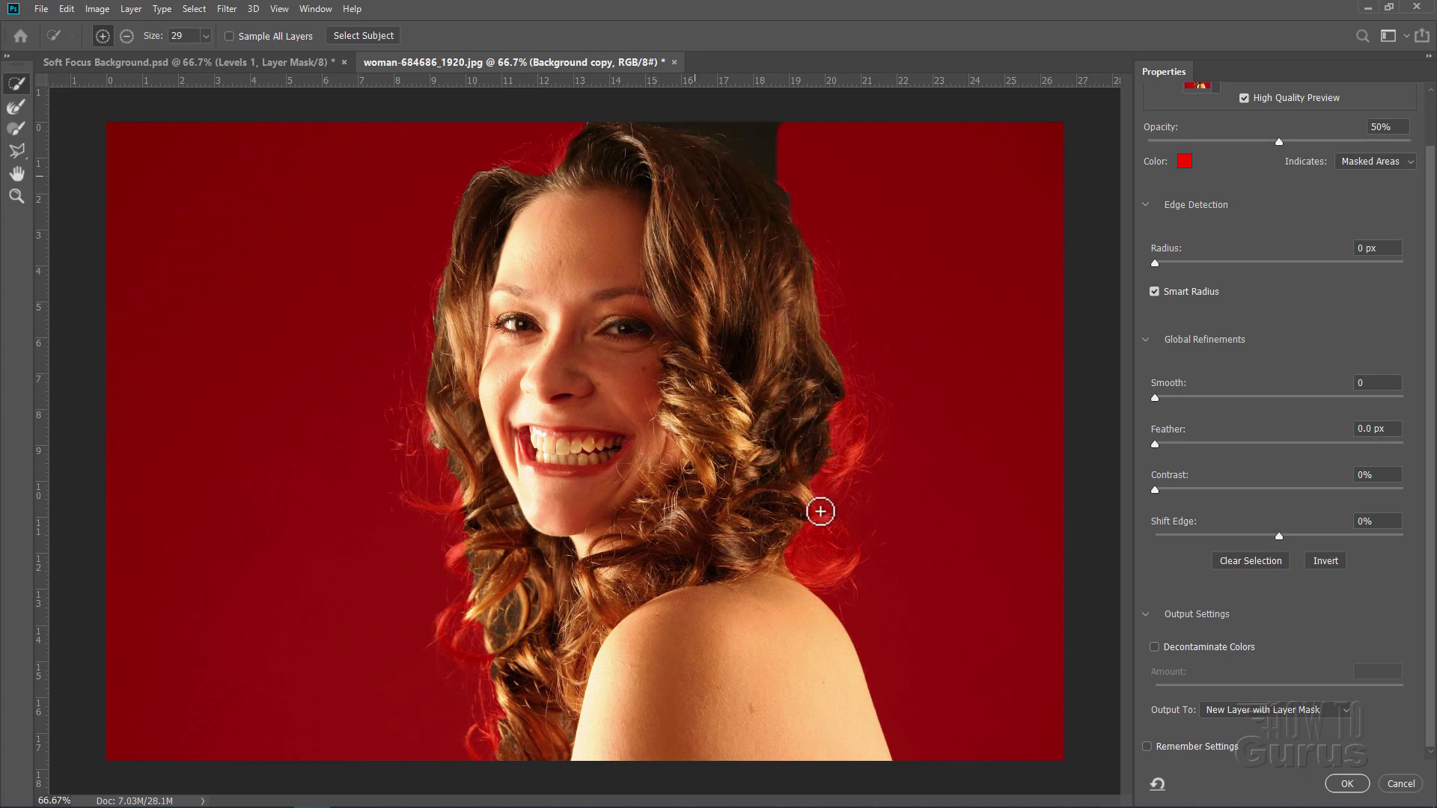
pyautogui.moveTo(820, 512); pyautogui.dragTo(817, 556)
pyautogui.moveTo(826, 441); pyautogui.dragTo(776, 482)
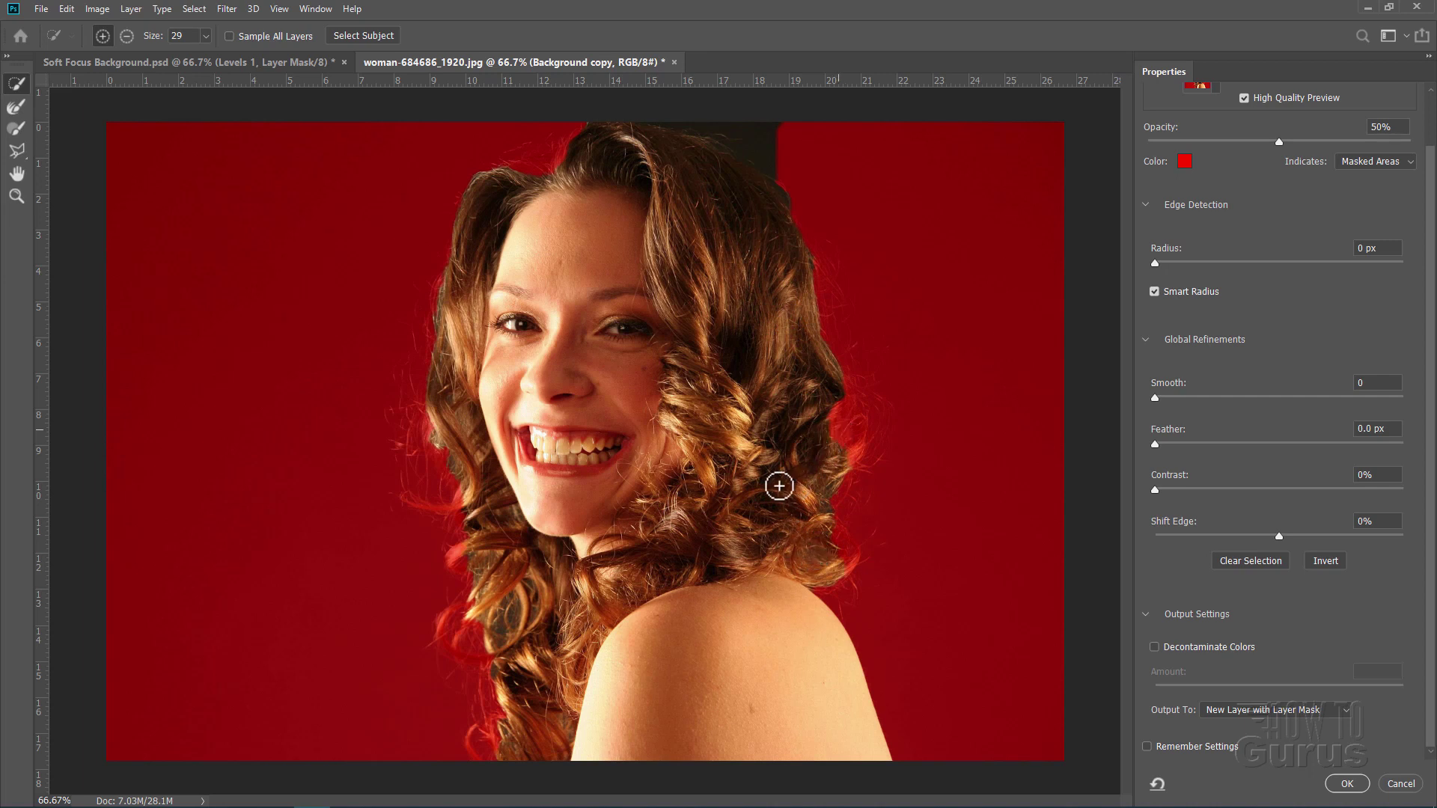
pyautogui.moveTo(840, 421); pyautogui.dragTo(837, 551)
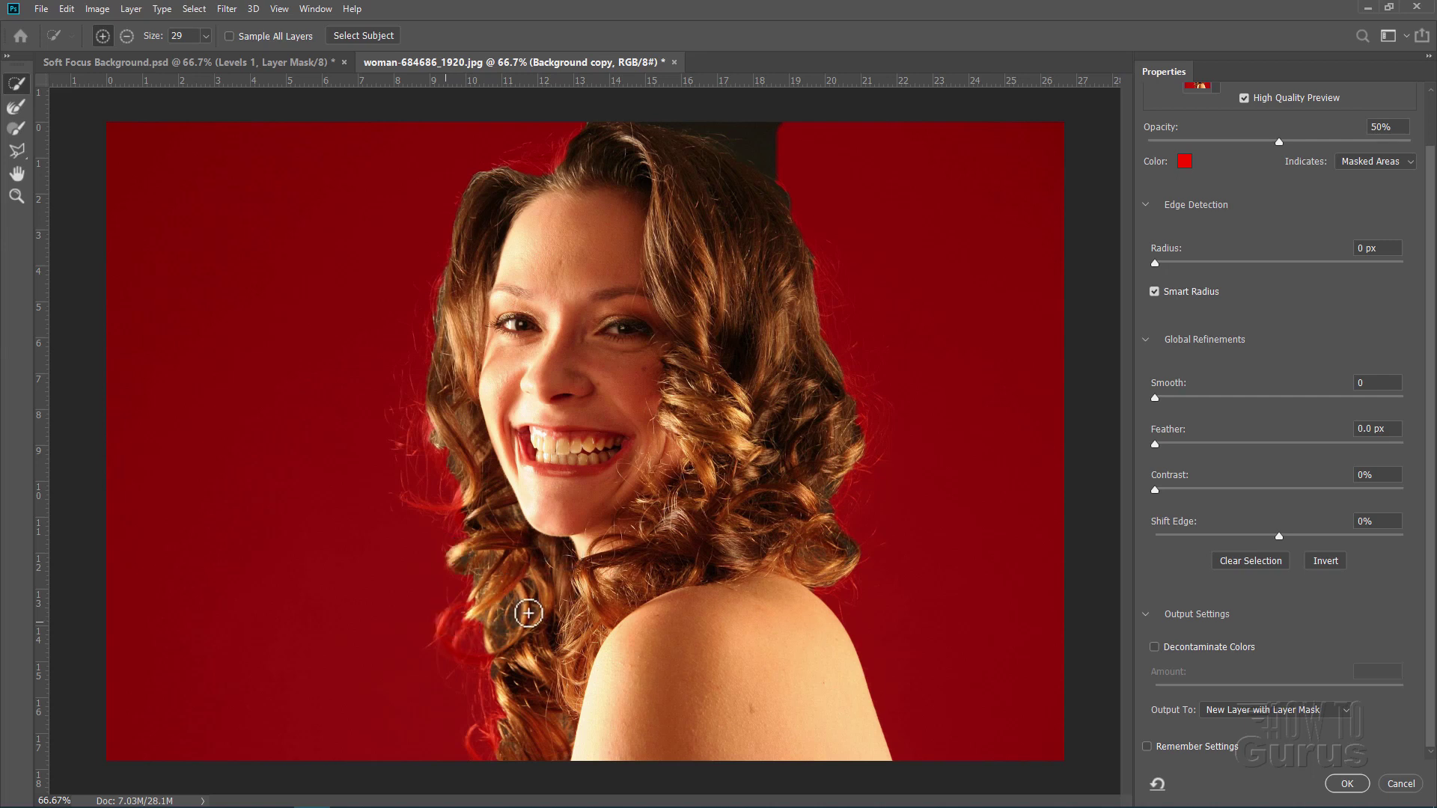
pyautogui.moveTo(519, 630); pyautogui.dragTo(475, 631)
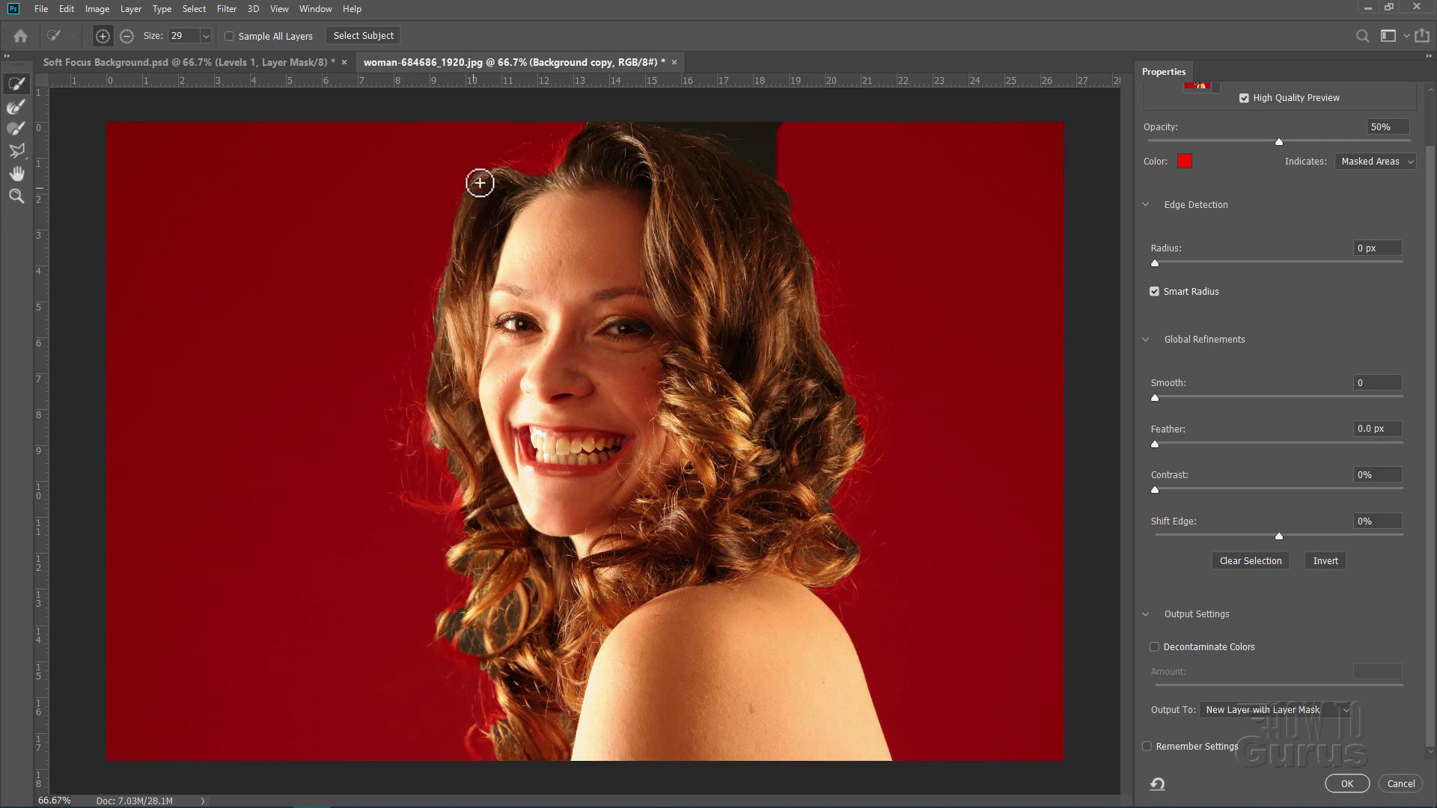
# Refine the left and top hair edges with the Refine Edge Brush
pyautogui.click(24, 103)
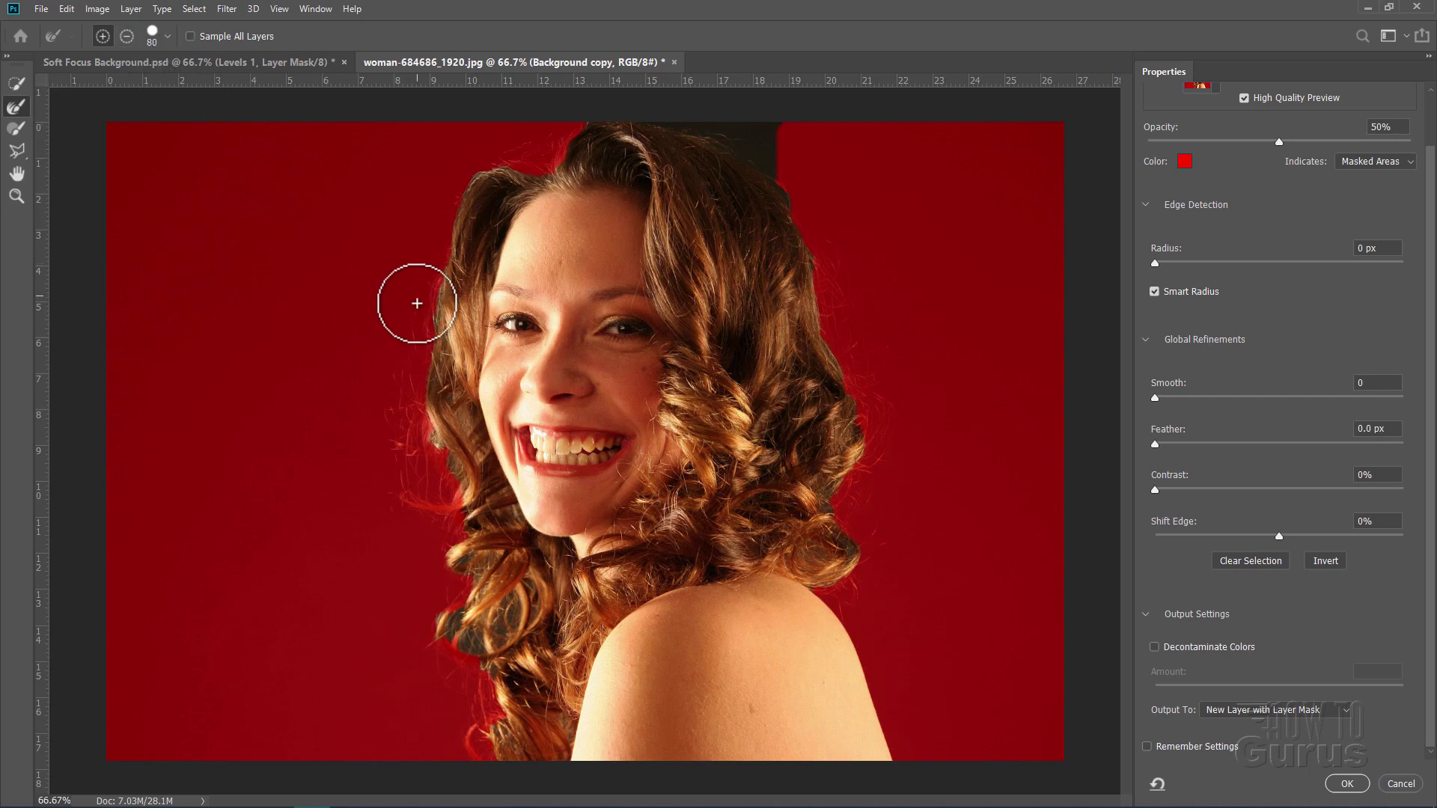
pyautogui.moveTo(441, 254)
pyautogui.mouseDown()
pyautogui.moveTo(417, 430)
pyautogui.moveTo(453, 517)
pyautogui.moveTo(427, 550)
pyautogui.moveTo(366, 531)
pyautogui.moveTo(415, 478)
pyautogui.moveTo(413, 433)
pyautogui.moveTo(452, 456)
pyautogui.moveTo(425, 491)
pyautogui.moveTo(457, 549)
pyautogui.moveTo(384, 569)
pyautogui.moveTo(392, 412)
pyautogui.moveTo(407, 489)
pyautogui.moveTo(443, 525)
pyautogui.moveTo(433, 550)
pyautogui.moveTo(420, 496)
pyautogui.moveTo(456, 443)
pyautogui.moveTo(463, 367)
pyautogui.moveTo(455, 425)
pyautogui.moveTo(471, 455)
pyautogui.moveTo(409, 478)
pyautogui.moveTo(410, 496)
pyautogui.moveTo(468, 524)
pyautogui.moveTo(442, 565)
pyautogui.moveTo(473, 579)
pyautogui.moveTo(425, 622)
pyautogui.moveTo(428, 546)
pyautogui.mouseUp()
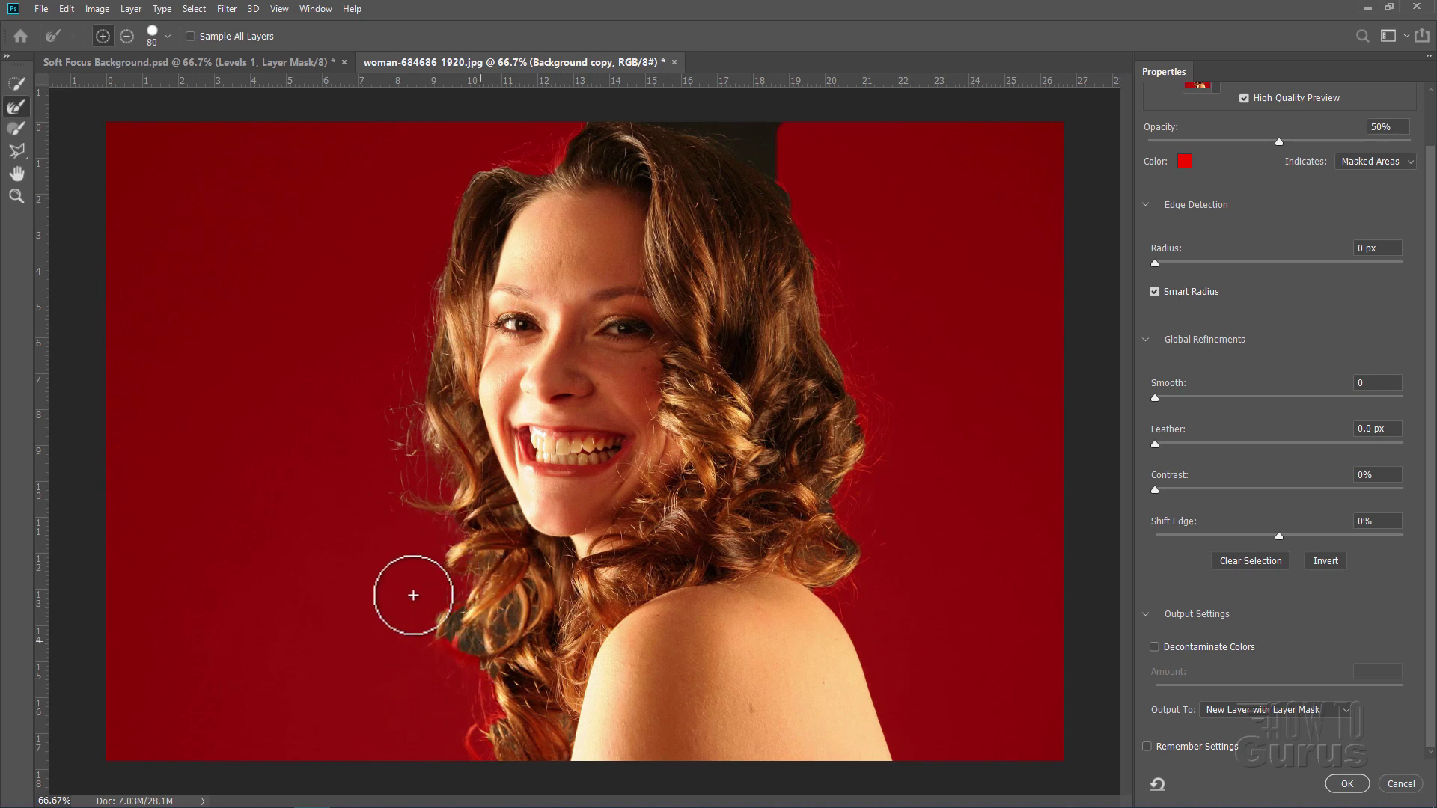
pyautogui.moveTo(411, 597)
pyautogui.mouseDown()
pyautogui.moveTo(480, 644)
pyautogui.moveTo(445, 692)
pyautogui.moveTo(427, 667)
pyautogui.moveTo(525, 599)
pyautogui.moveTo(474, 672)
pyautogui.moveTo(515, 639)
pyautogui.moveTo(525, 601)
pyautogui.moveTo(475, 684)
pyautogui.moveTo(493, 672)
pyautogui.moveTo(525, 591)
pyautogui.moveTo(419, 683)
pyautogui.moveTo(448, 673)
pyautogui.moveTo(434, 686)
pyautogui.moveTo(475, 689)
pyautogui.moveTo(518, 724)
pyautogui.moveTo(505, 689)
pyautogui.moveTo(483, 714)
pyautogui.moveTo(505, 751)
pyautogui.moveTo(492, 713)
pyautogui.mouseUp()
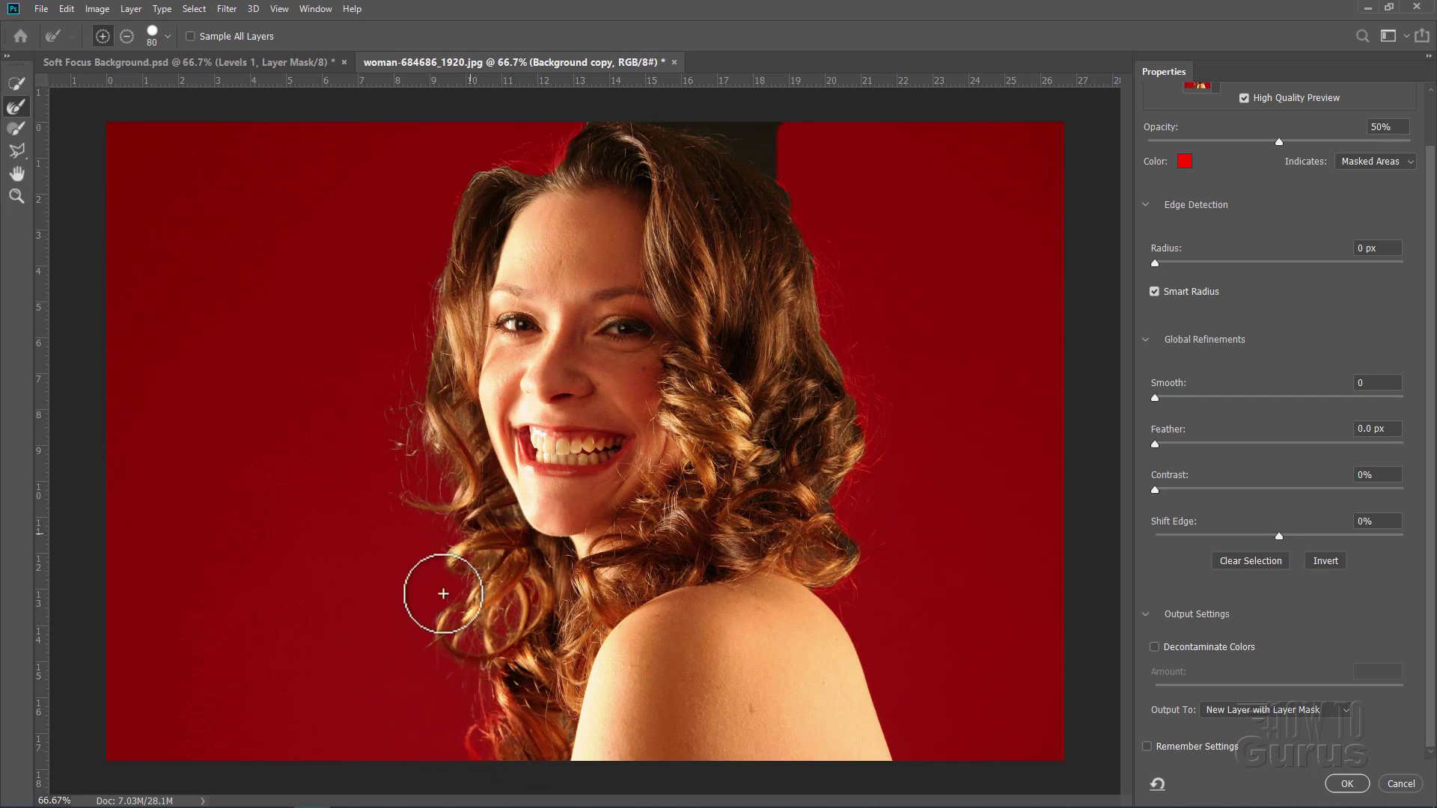
pyautogui.moveTo(397, 565)
pyautogui.mouseDown()
pyautogui.moveTo(389, 417)
pyautogui.moveTo(415, 378)
pyautogui.mouseUp()
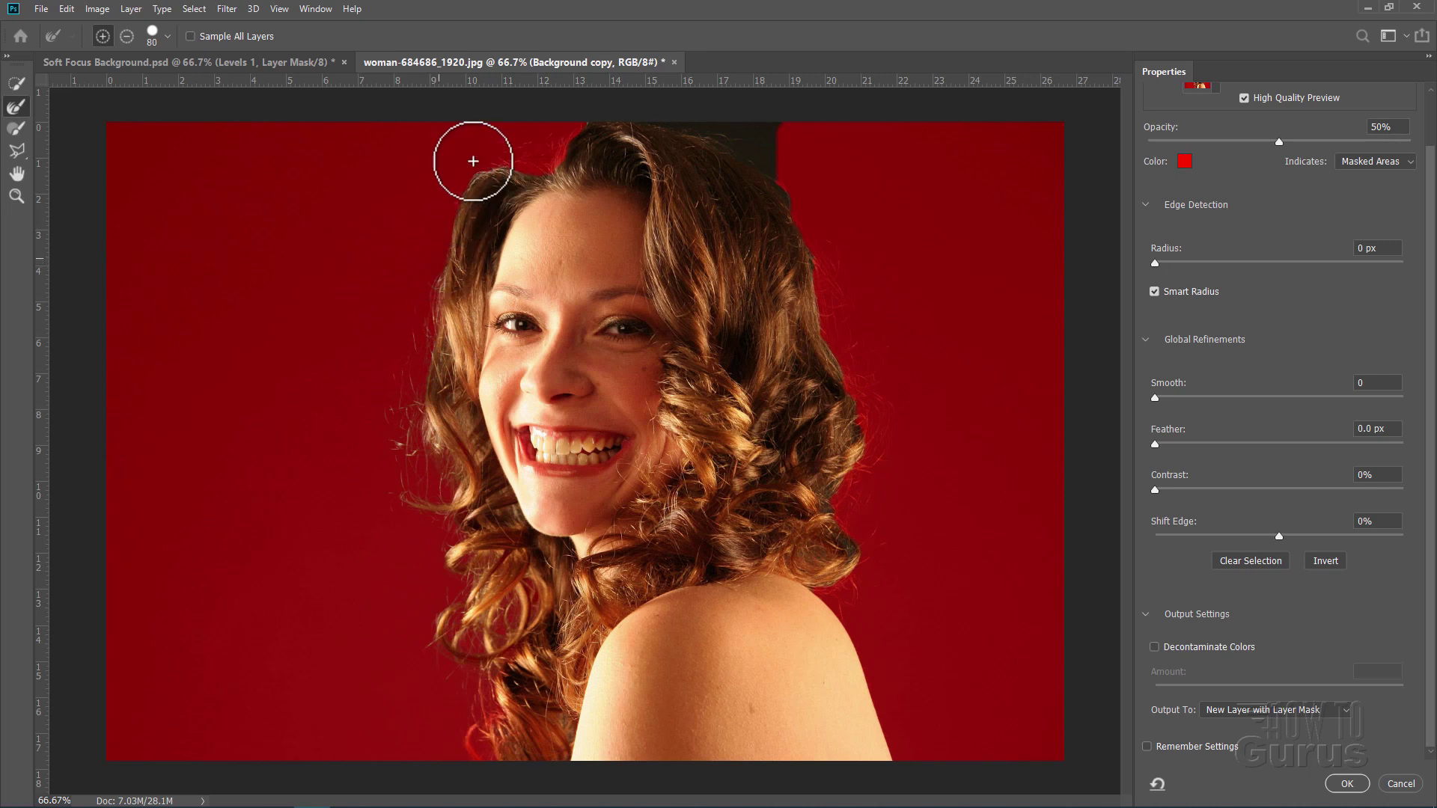
pyautogui.moveTo(473, 161); pyautogui.dragTo(436, 193)
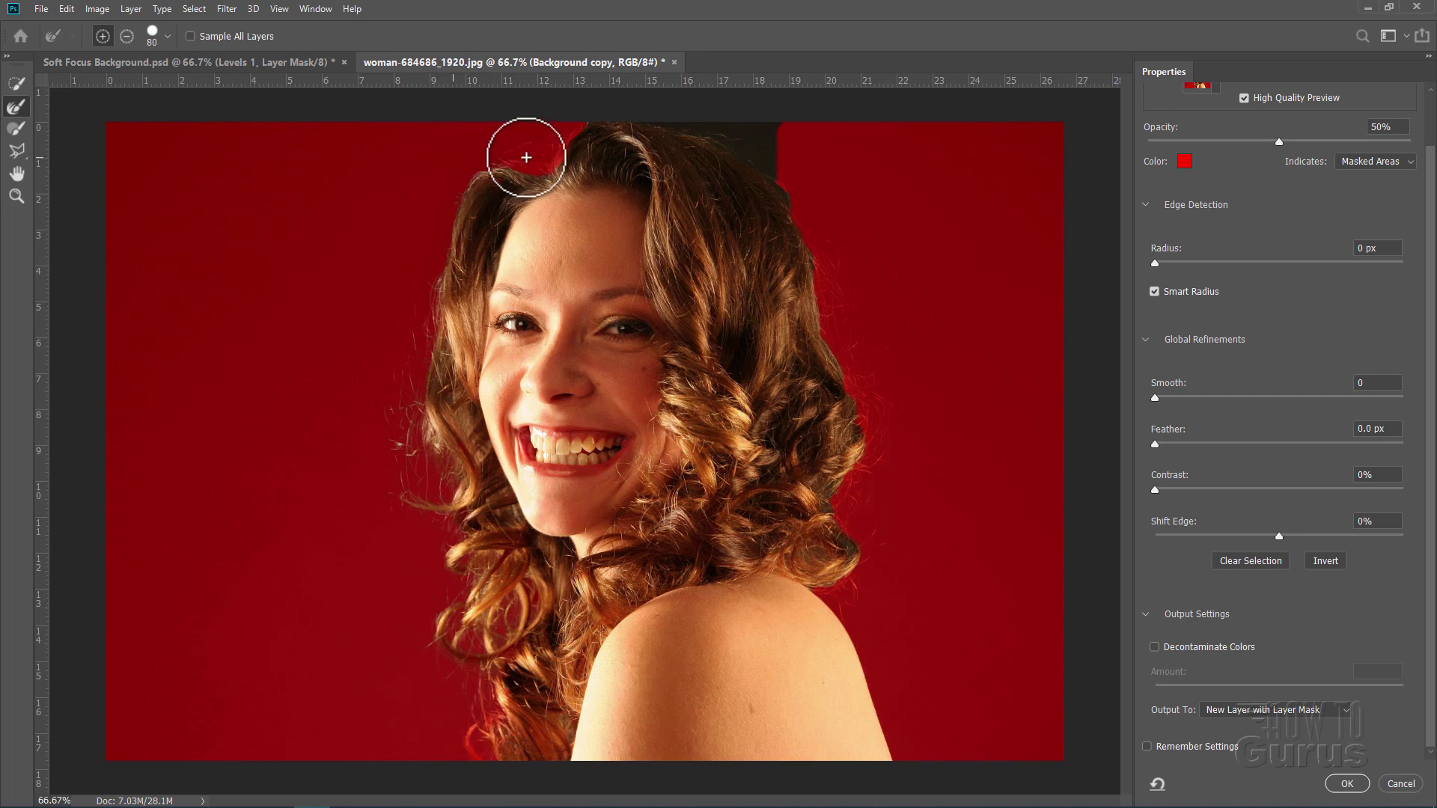
pyautogui.moveTo(565, 145); pyautogui.dragTo(436, 154)
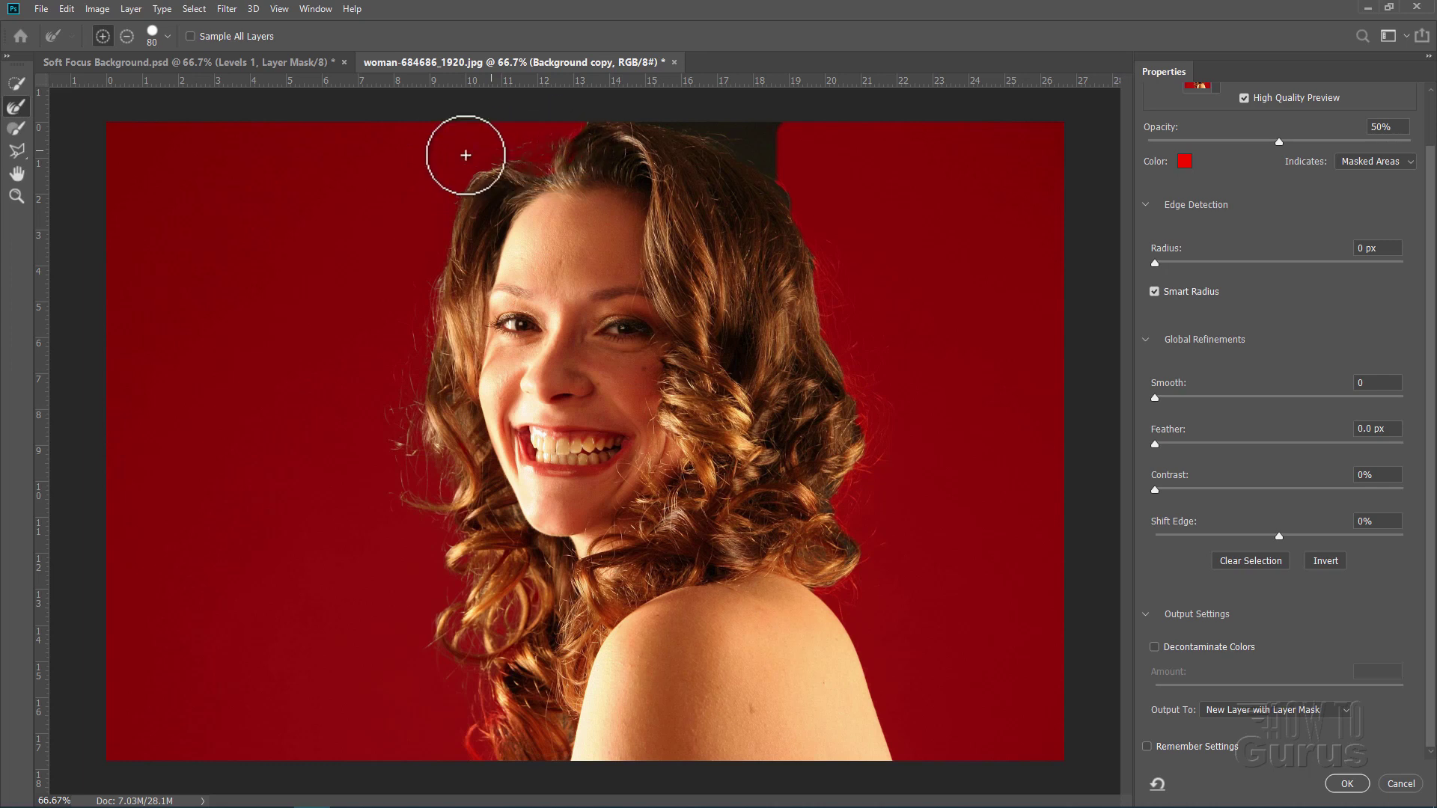
pyautogui.click(465, 152)
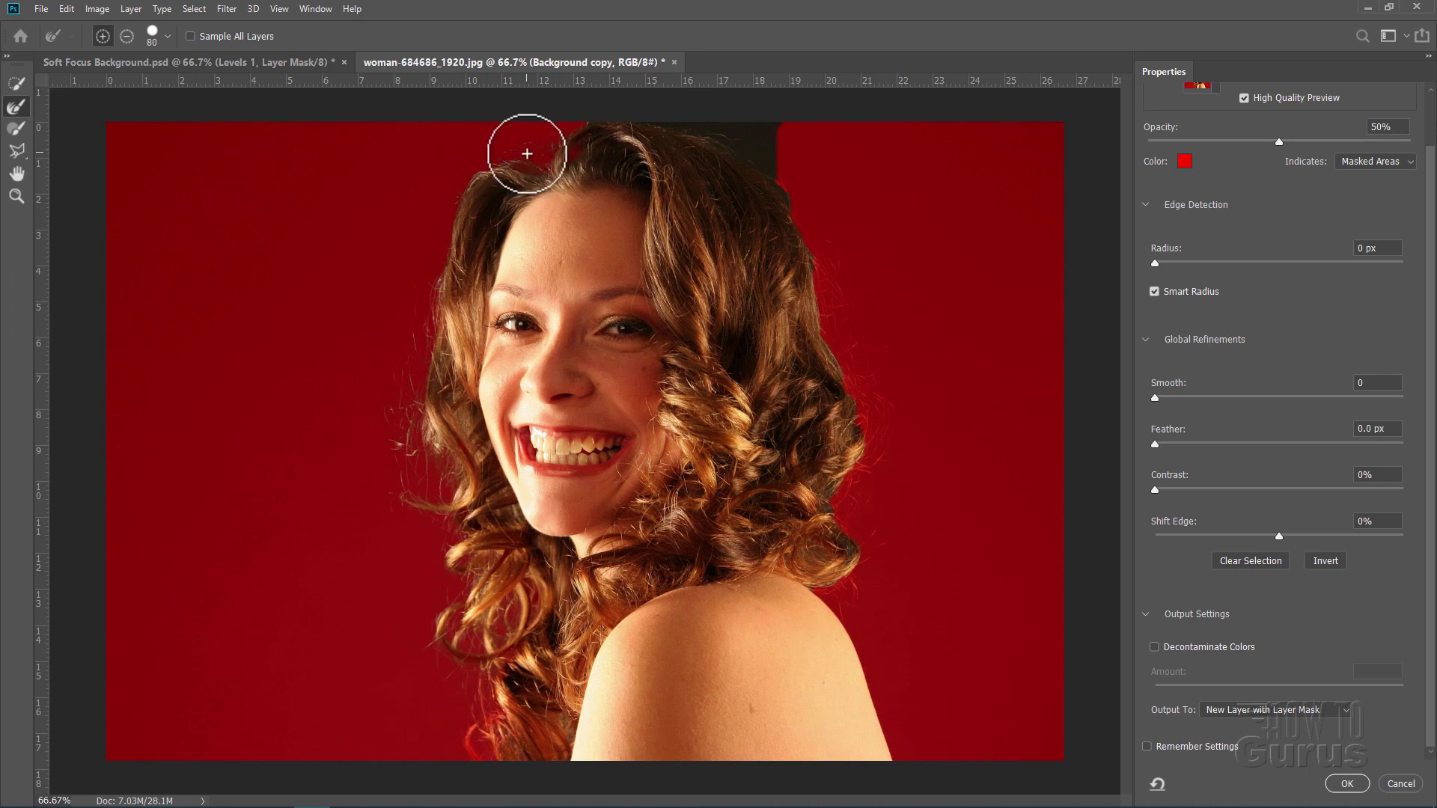
# Refine the right hair edges down to the shoulder and output as a new masked layer
pyautogui.click(831, 180)
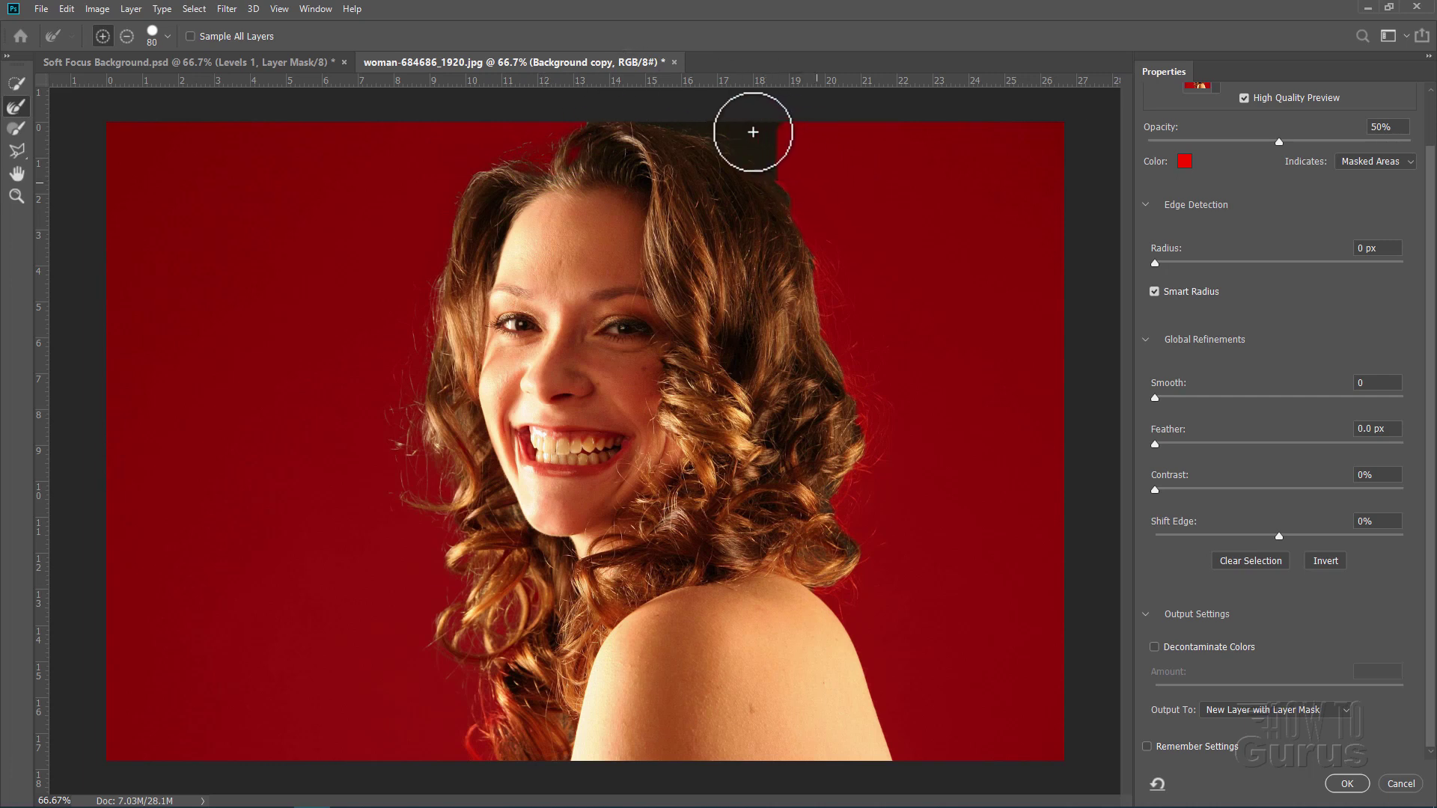
pyautogui.click(824, 171)
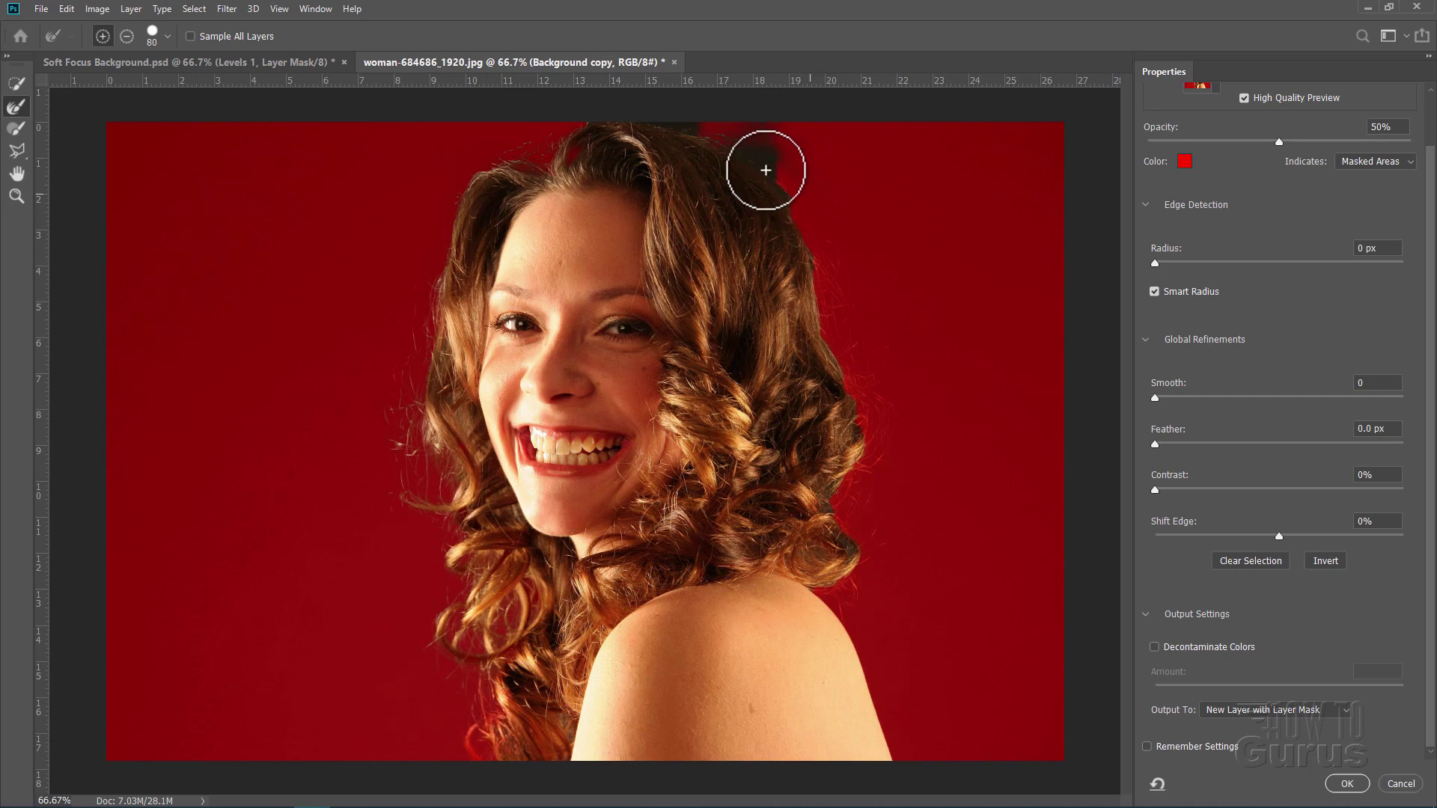
pyautogui.click(823, 200)
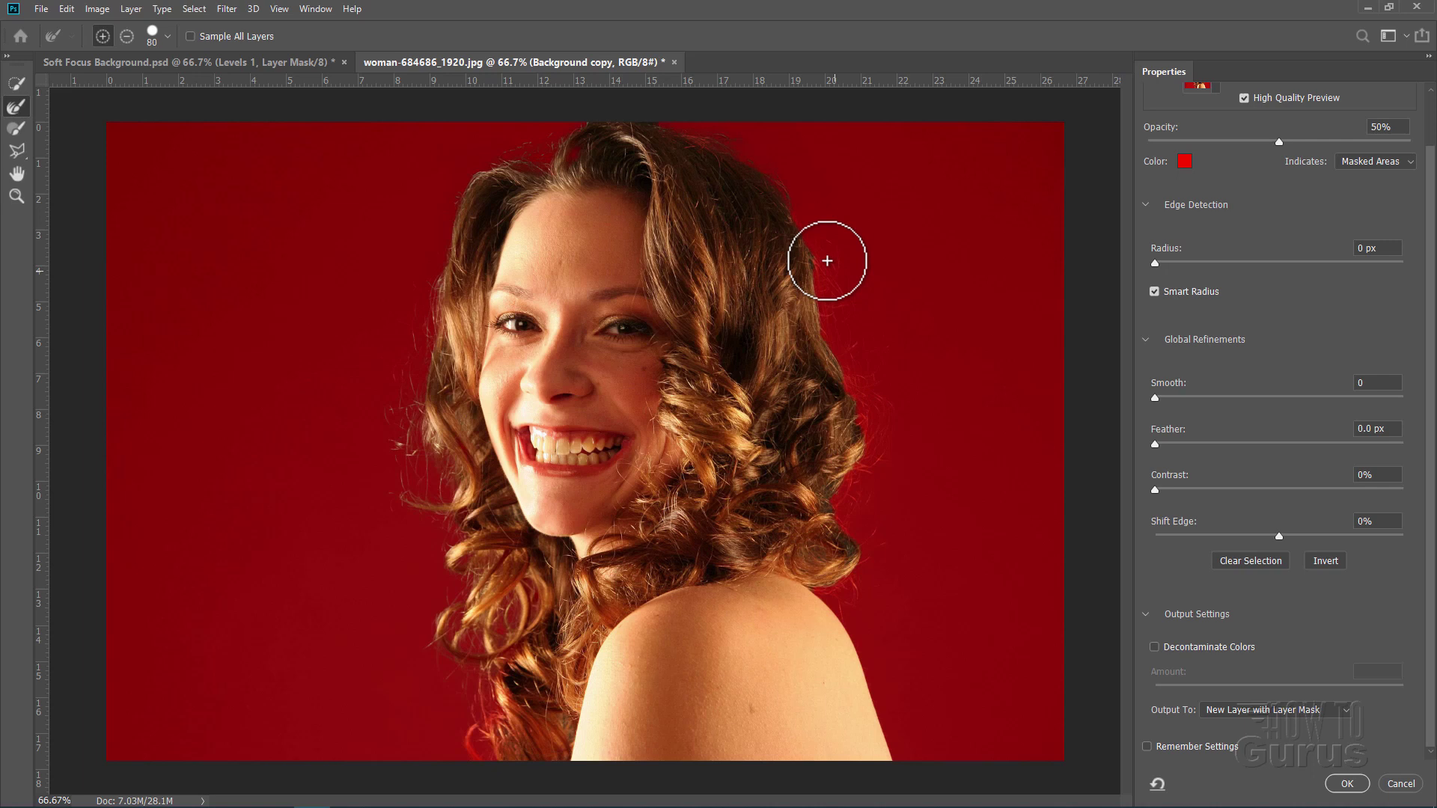
pyautogui.moveTo(827, 261)
pyautogui.mouseDown()
pyautogui.moveTo(805, 211)
pyautogui.moveTo(873, 299)
pyautogui.moveTo(845, 303)
pyautogui.mouseUp()
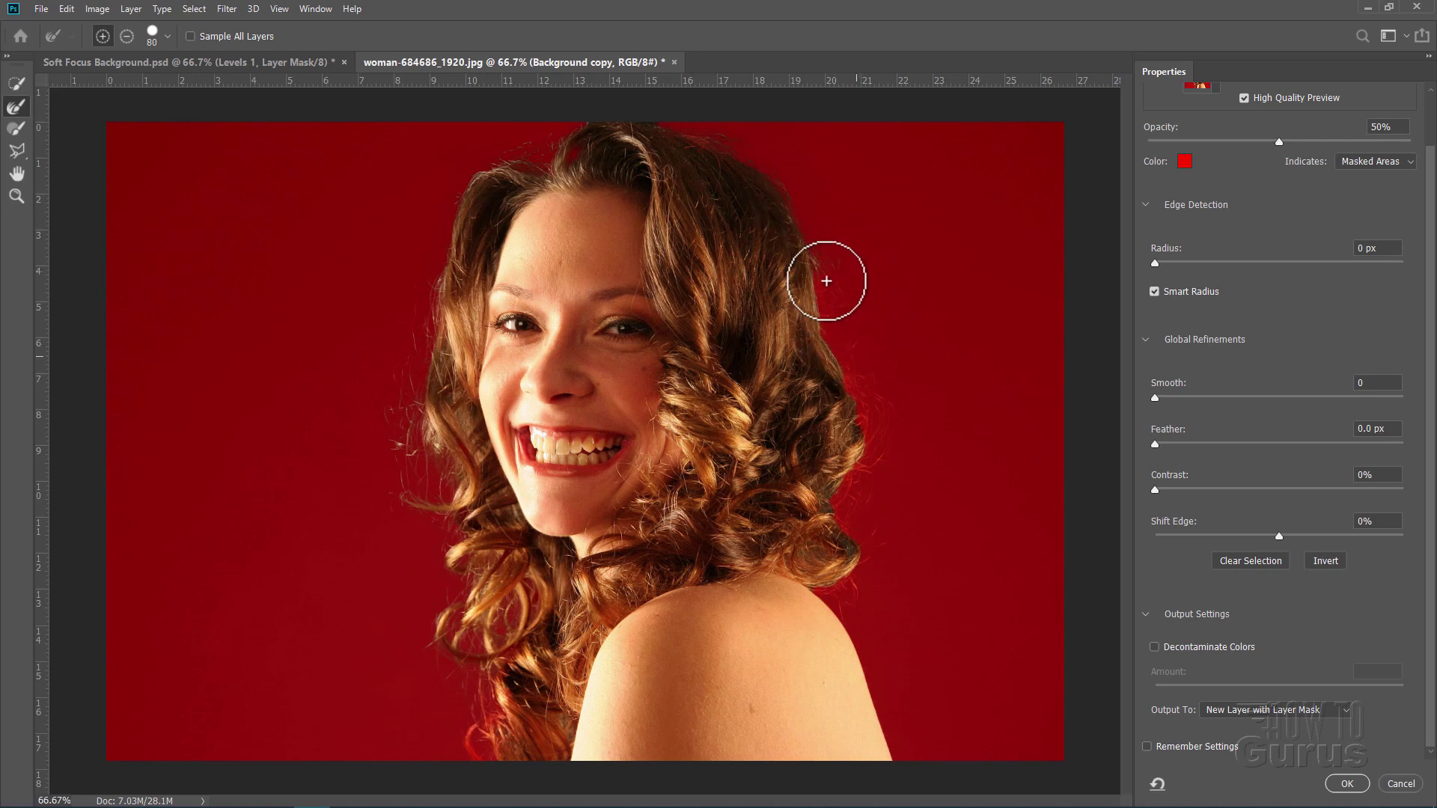
pyautogui.moveTo(882, 378)
pyautogui.mouseDown()
pyautogui.moveTo(889, 440)
pyautogui.moveTo(847, 368)
pyautogui.moveTo(865, 354)
pyautogui.moveTo(870, 447)
pyautogui.mouseUp()
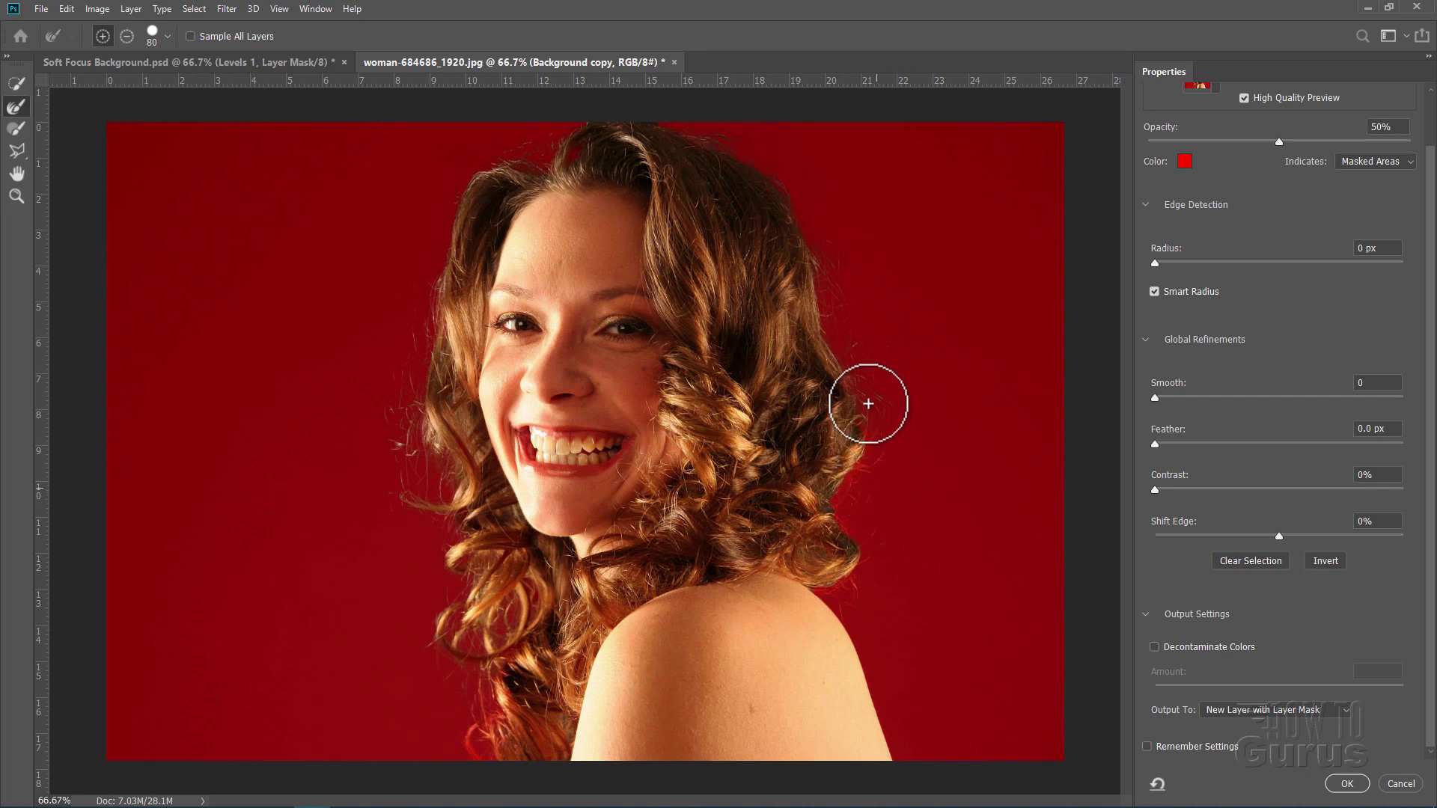
pyautogui.click(922, 437)
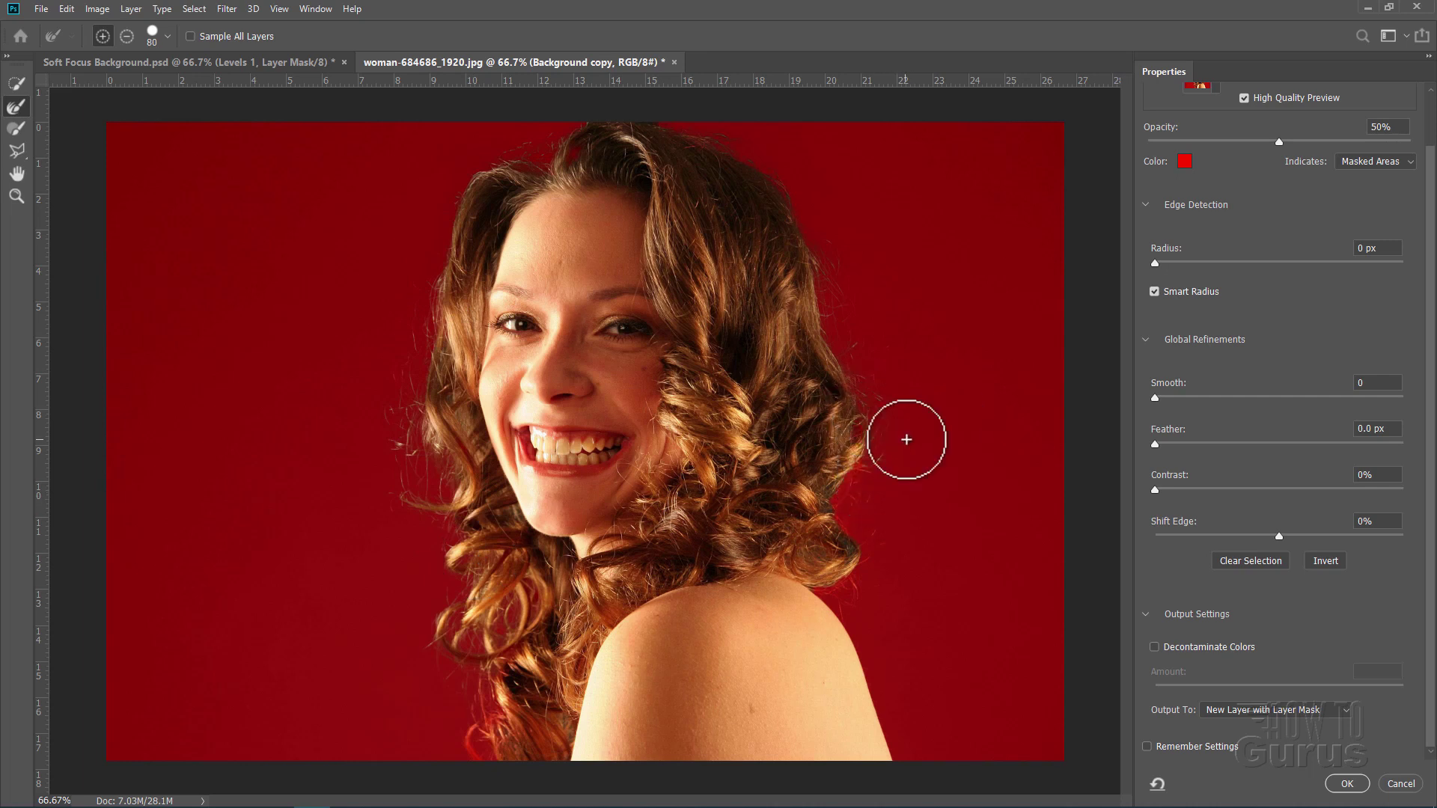
pyautogui.click(911, 515)
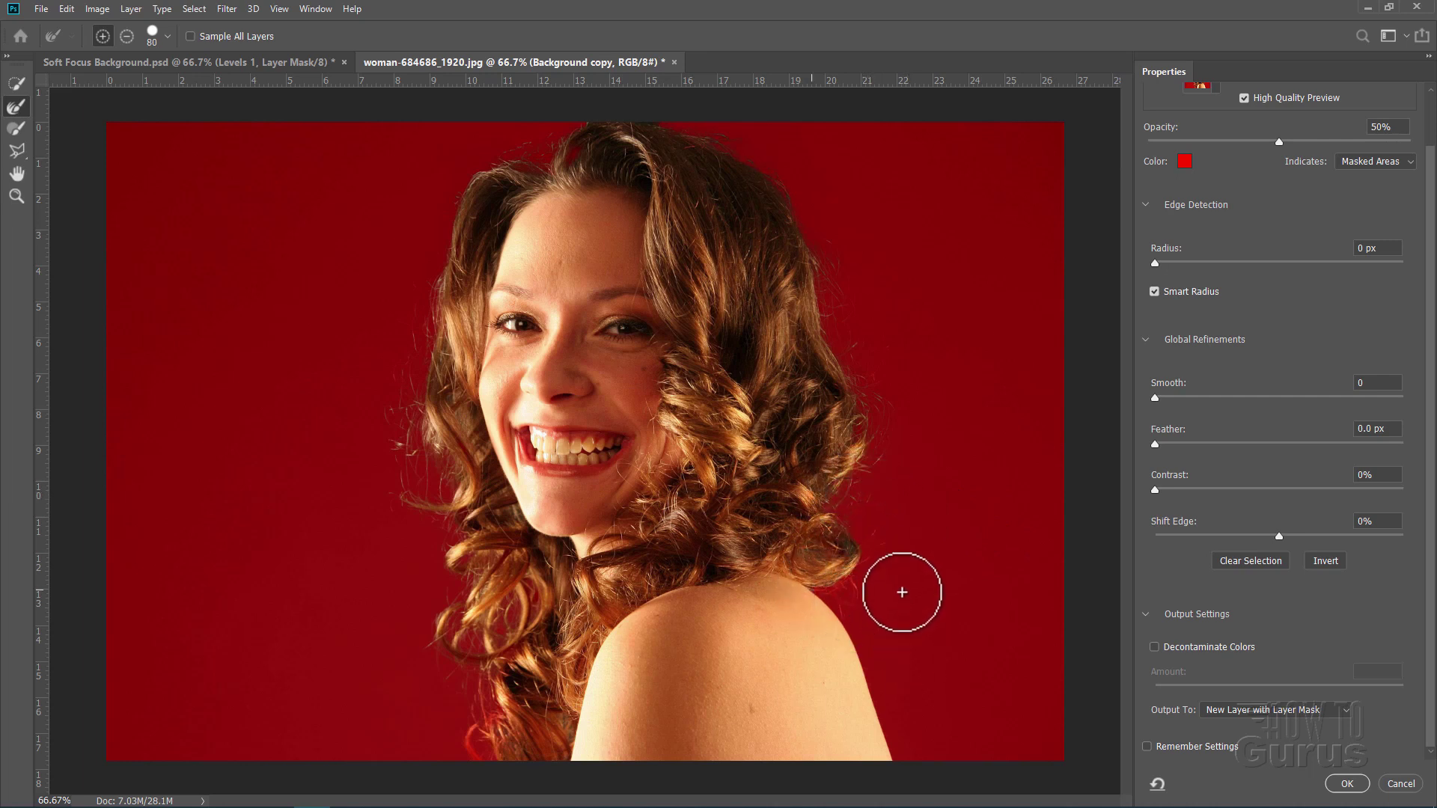
pyautogui.click(865, 522)
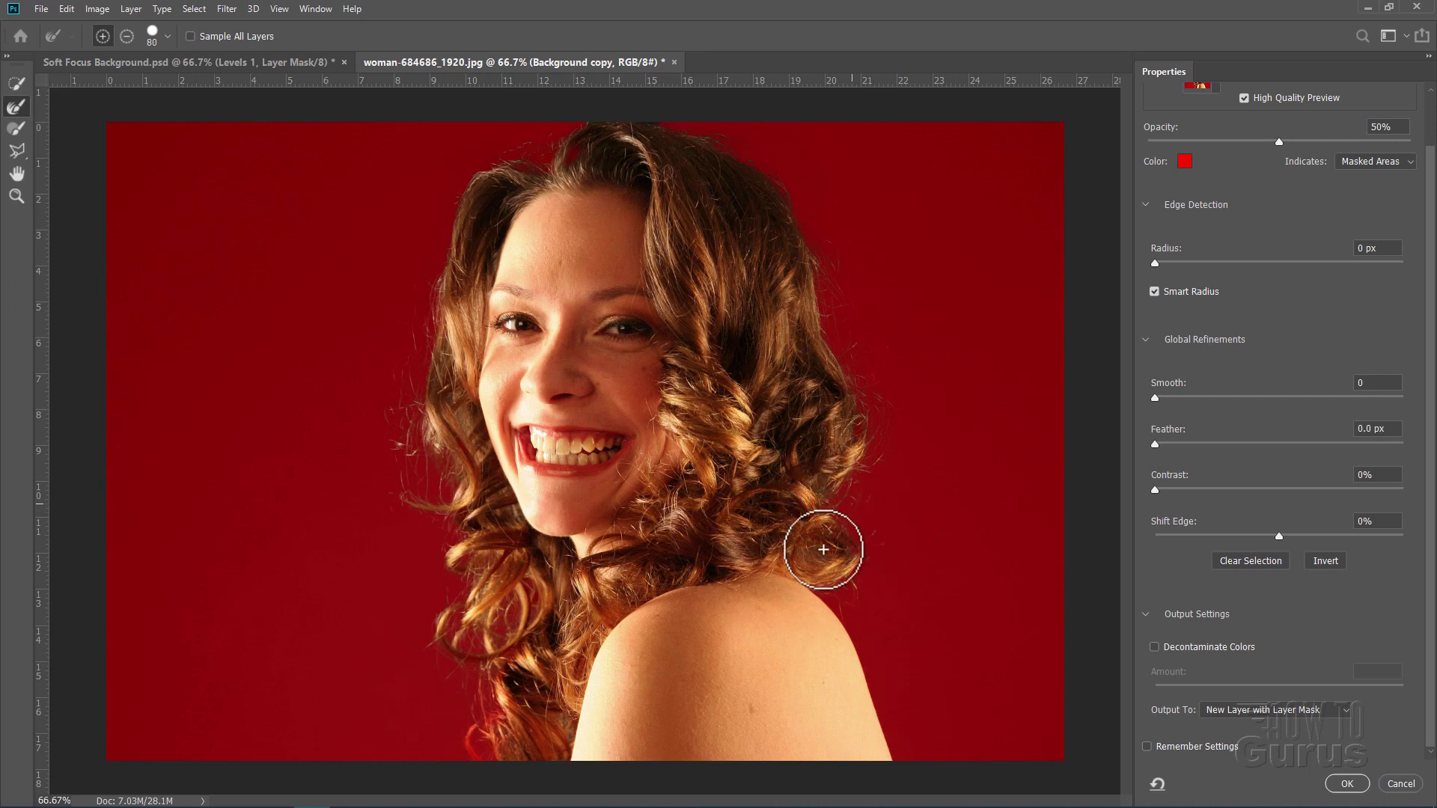
pyautogui.click(894, 503)
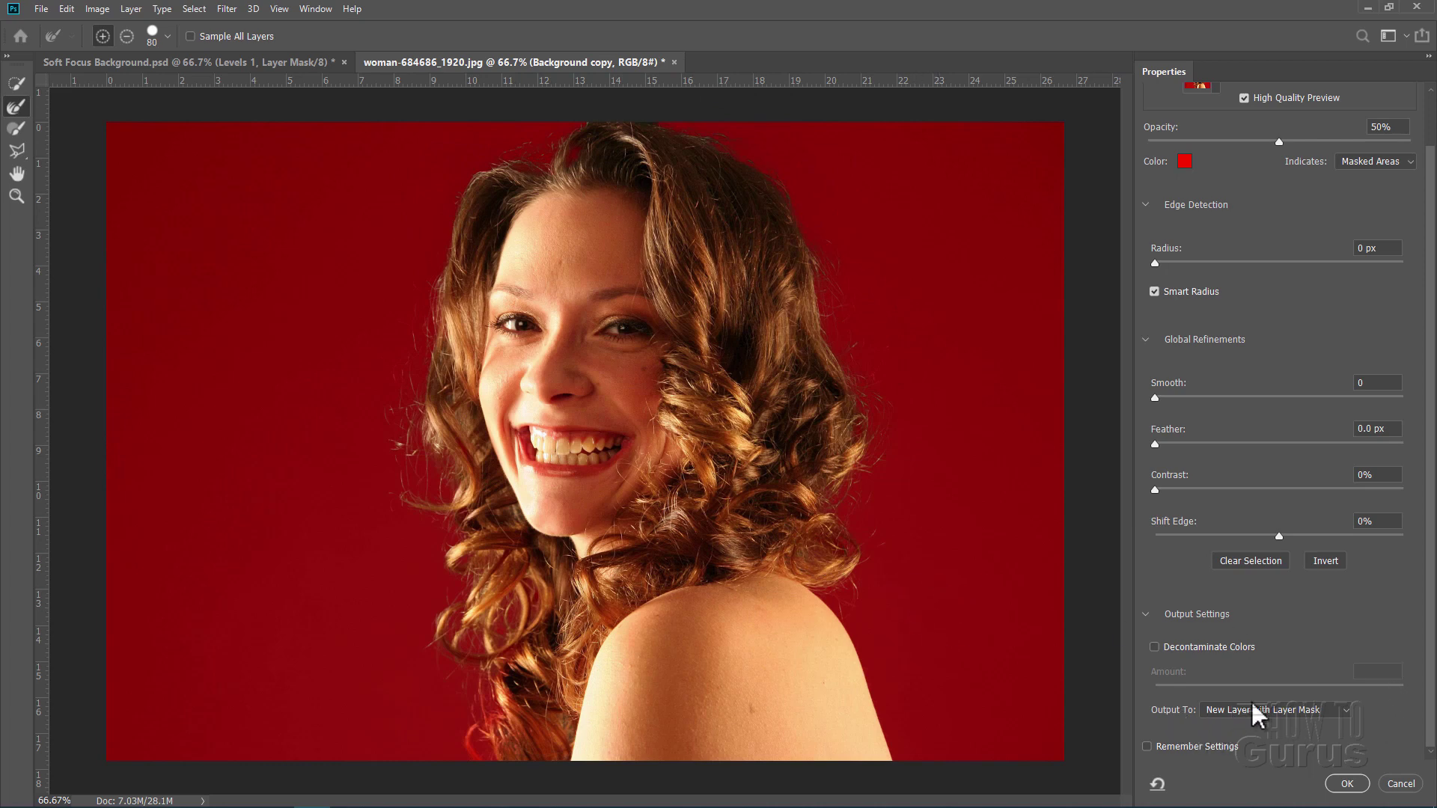
pyautogui.click(1347, 784)
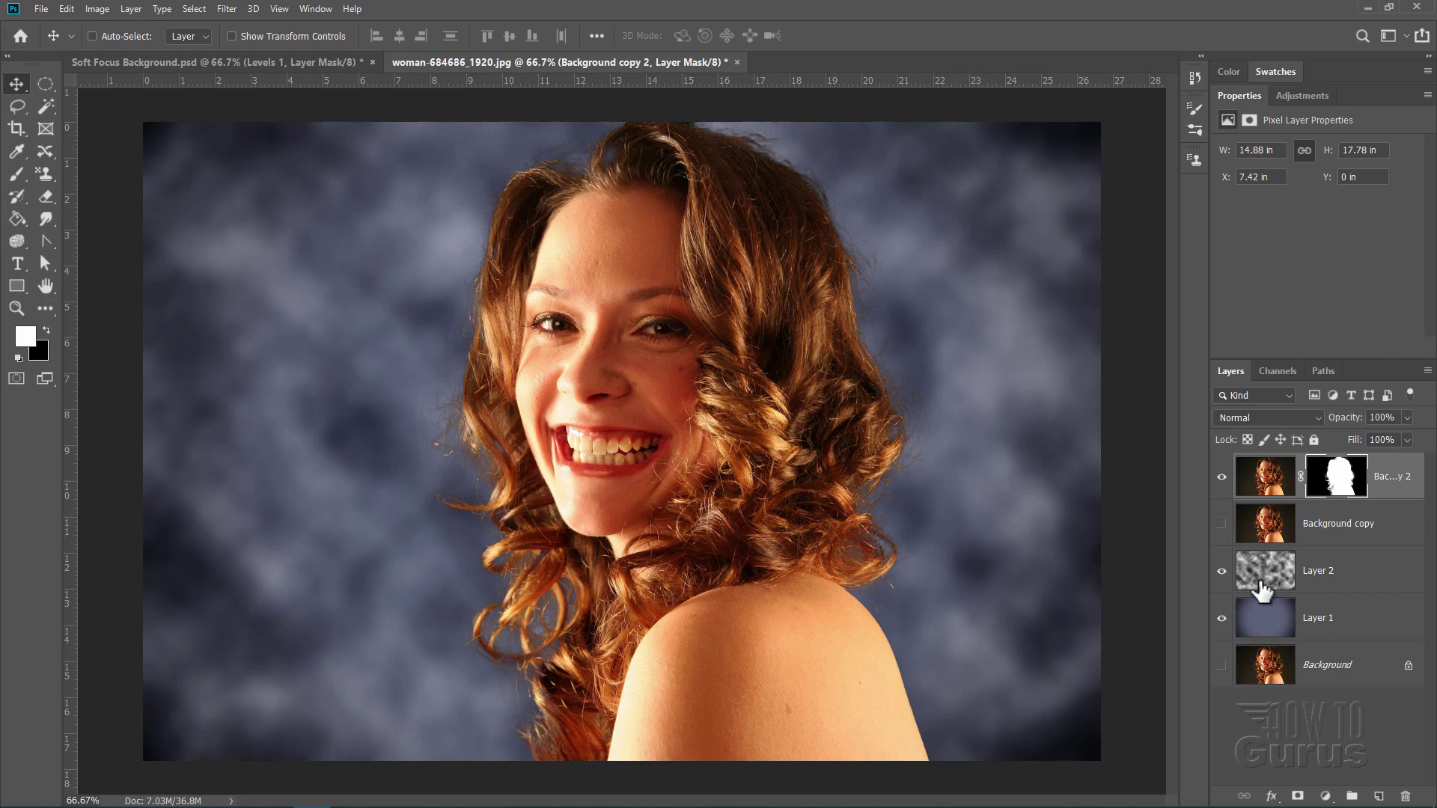
# Select the cloud texture Layer 2 and bring up the Layer menu's adjustment options
pyautogui.click(1345, 577)
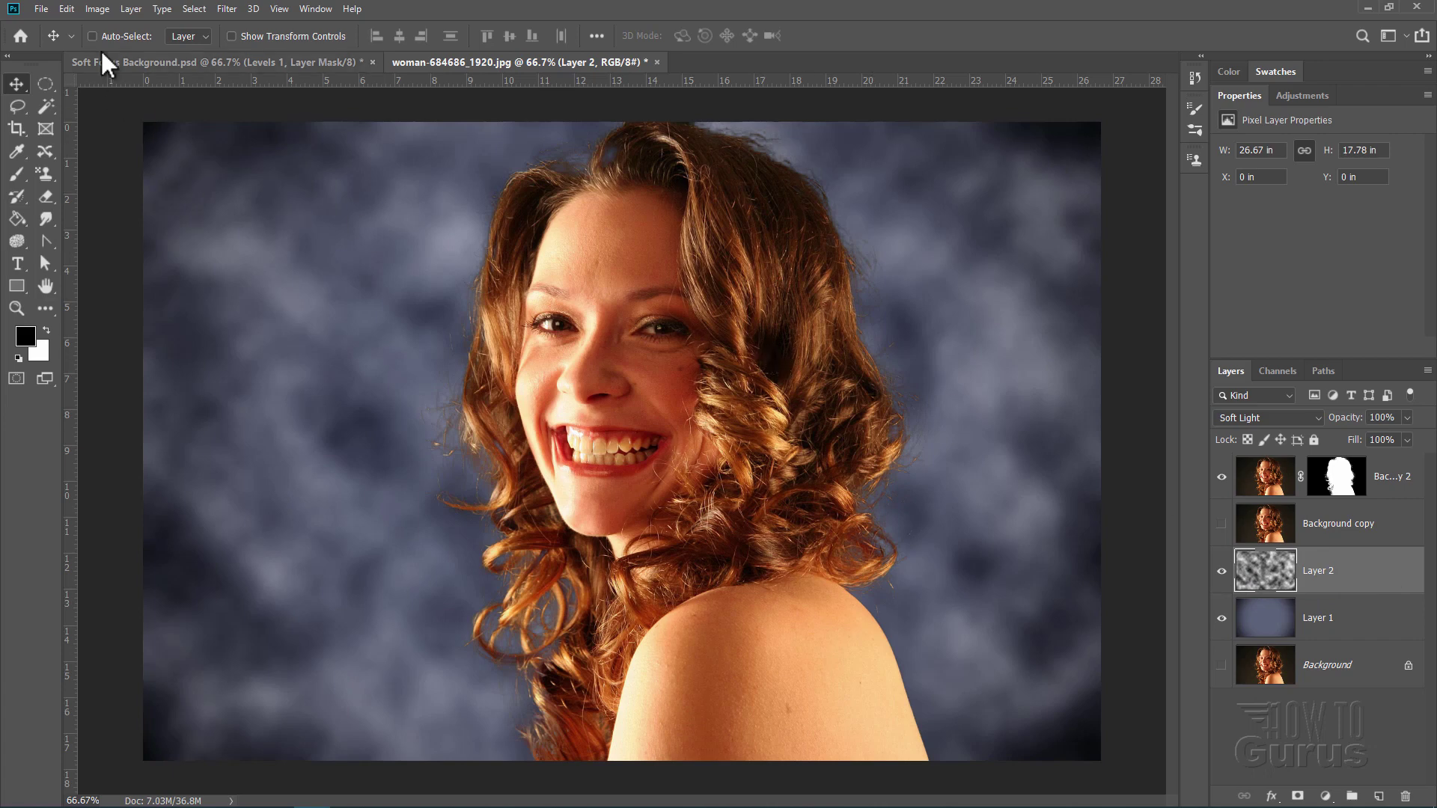
pyautogui.click(132, 9)
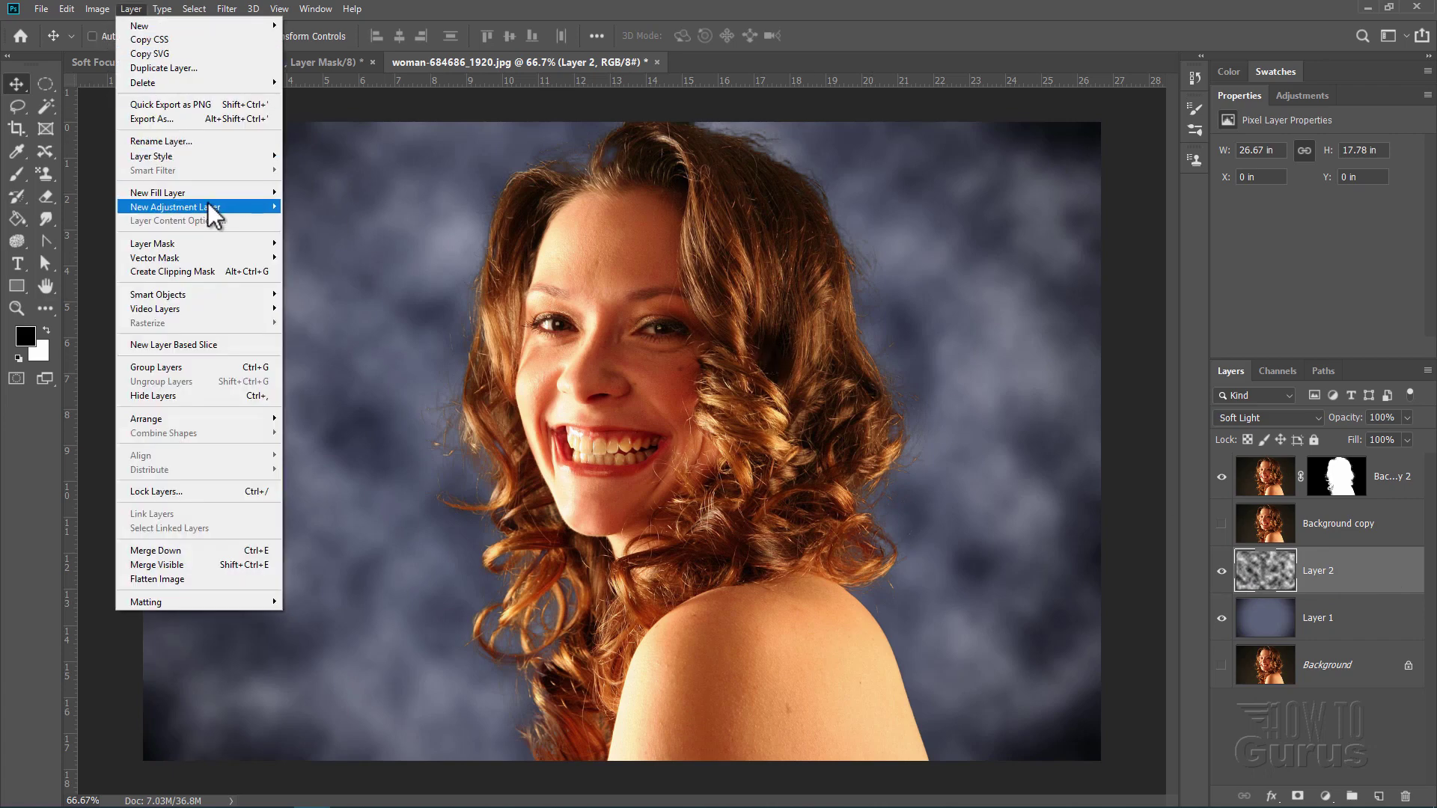
# Add a Levels 1 adjustment layer above Layer 2
pyautogui.moveTo(209, 209)
pyautogui.click(309, 220)
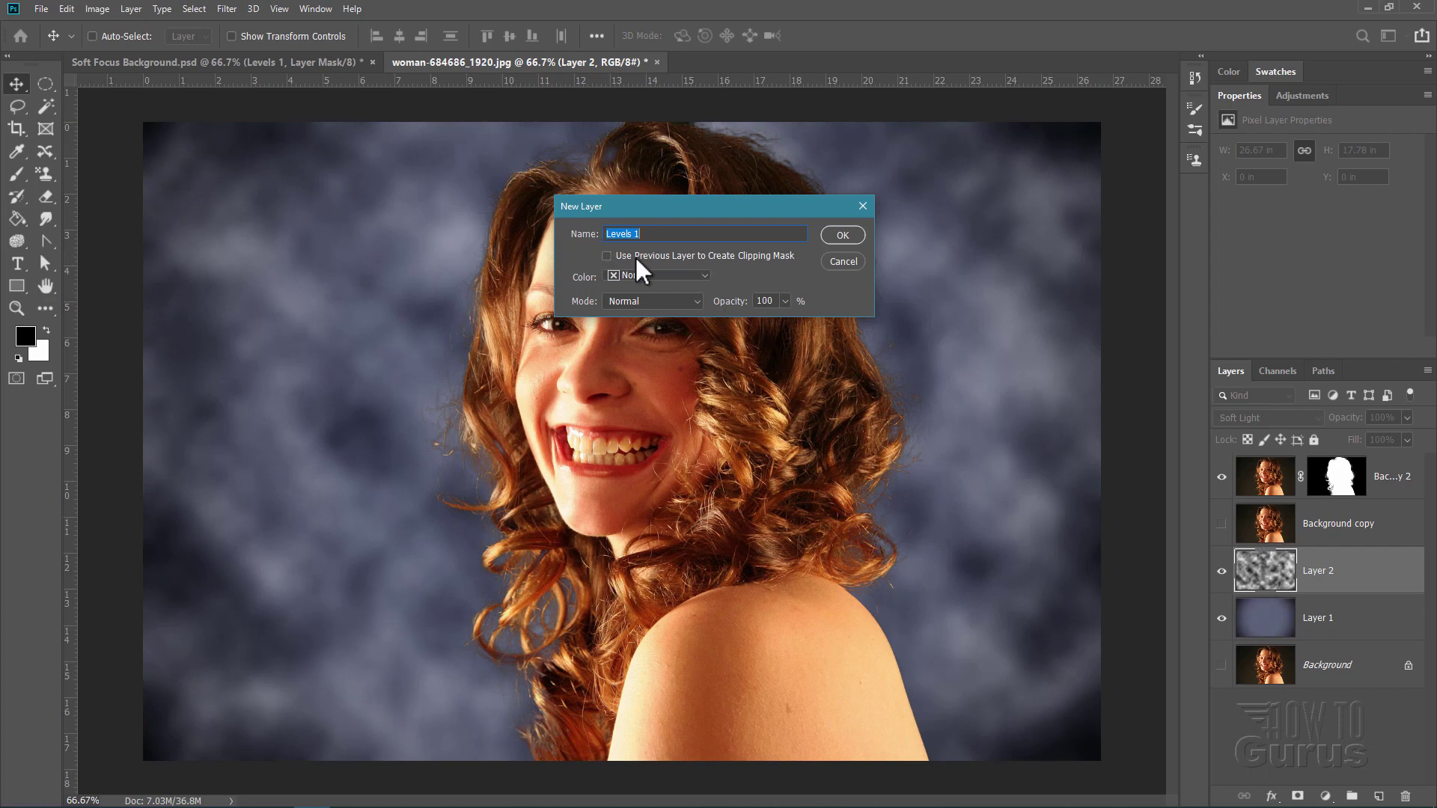
pyautogui.click(843, 235)
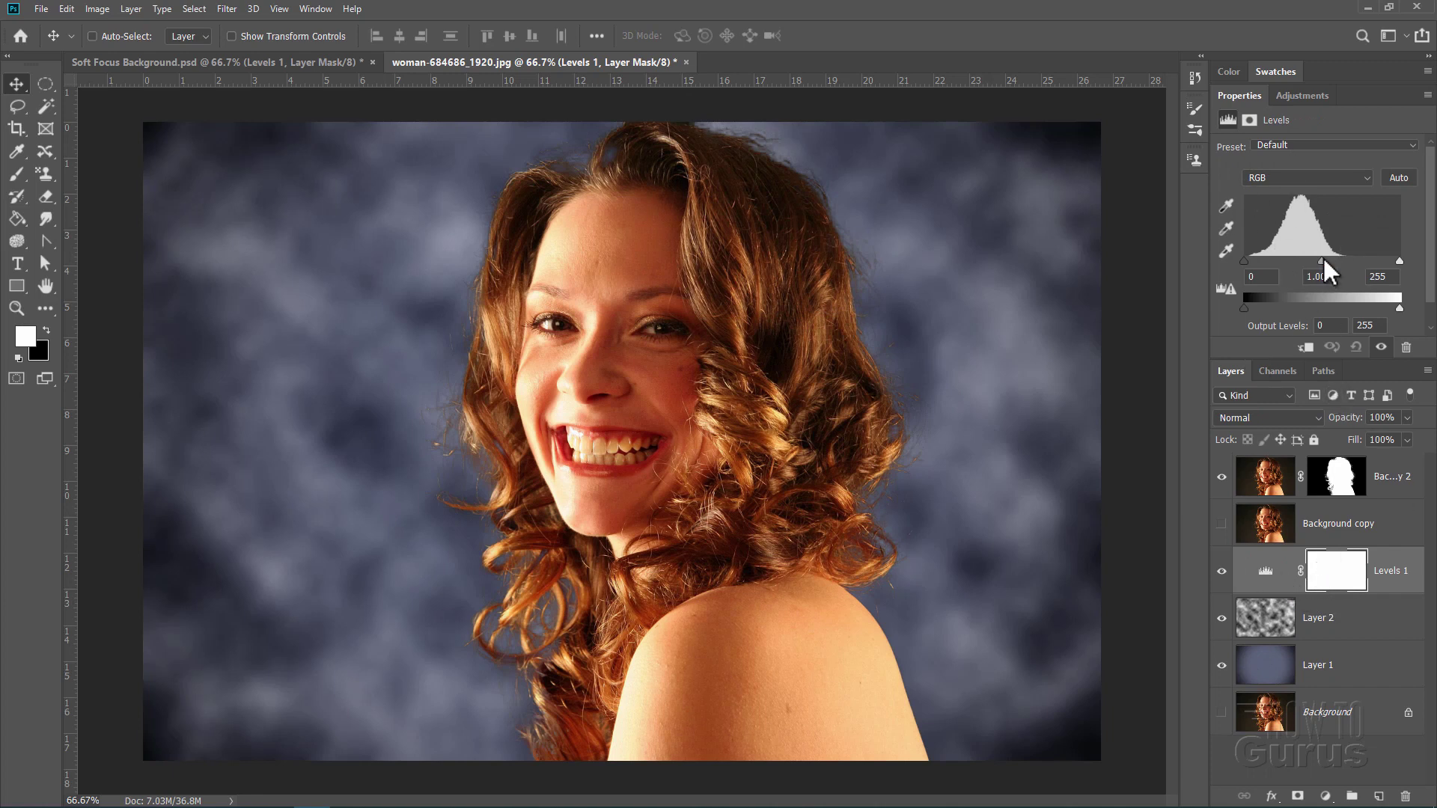
# Adjust the Levels midtone and white-point sliders, settling midtones at 0.72 to darken the clouds
pyautogui.moveTo(1321, 261); pyautogui.dragTo(1340, 261)
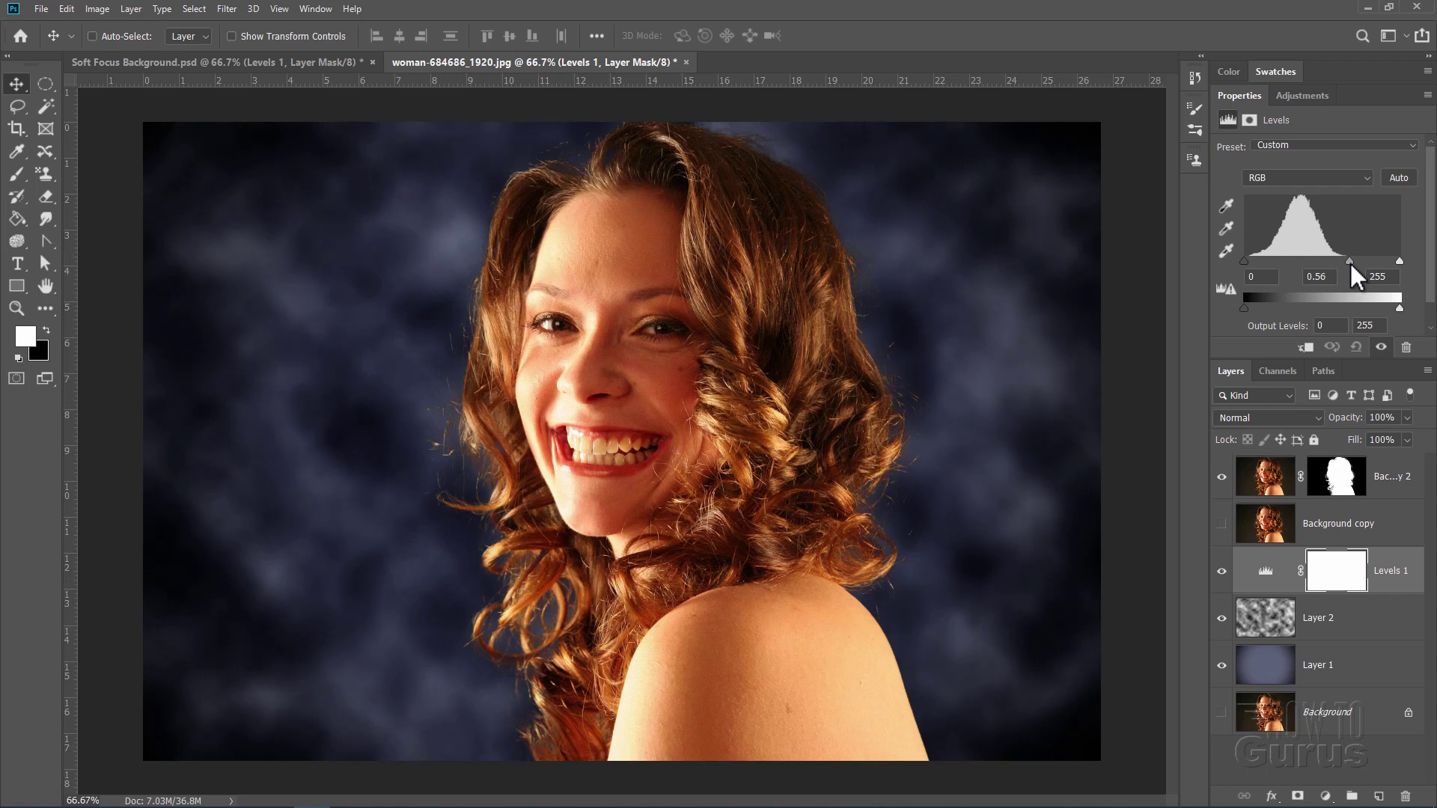
pyautogui.moveTo(1349, 262); pyautogui.dragTo(1346, 262)
pyautogui.moveTo(1393, 262)
pyautogui.mouseDown()
pyautogui.moveTo(1381, 268)
pyautogui.moveTo(1398, 268)
pyautogui.mouseUp()
pyautogui.moveTo(1340, 256); pyautogui.dragTo(1341, 278)
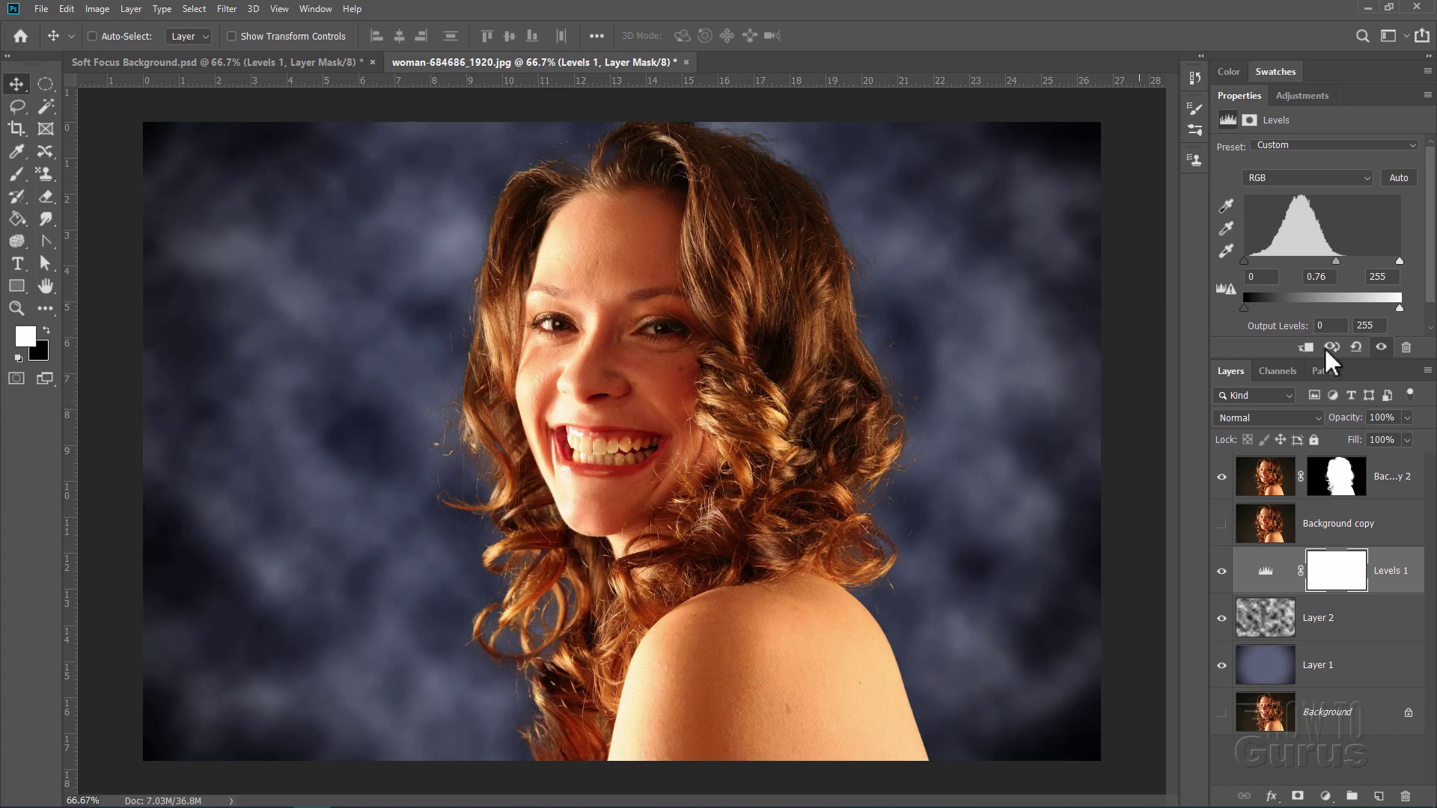
pyautogui.moveTo(1337, 262); pyautogui.dragTo(1335, 261)
pyautogui.moveTo(1335, 262); pyautogui.dragTo(1340, 261)
# Start a 15 px Iris Blur on Background copy 2 with its centre on her cheek near the nose
pyautogui.click(1273, 490)
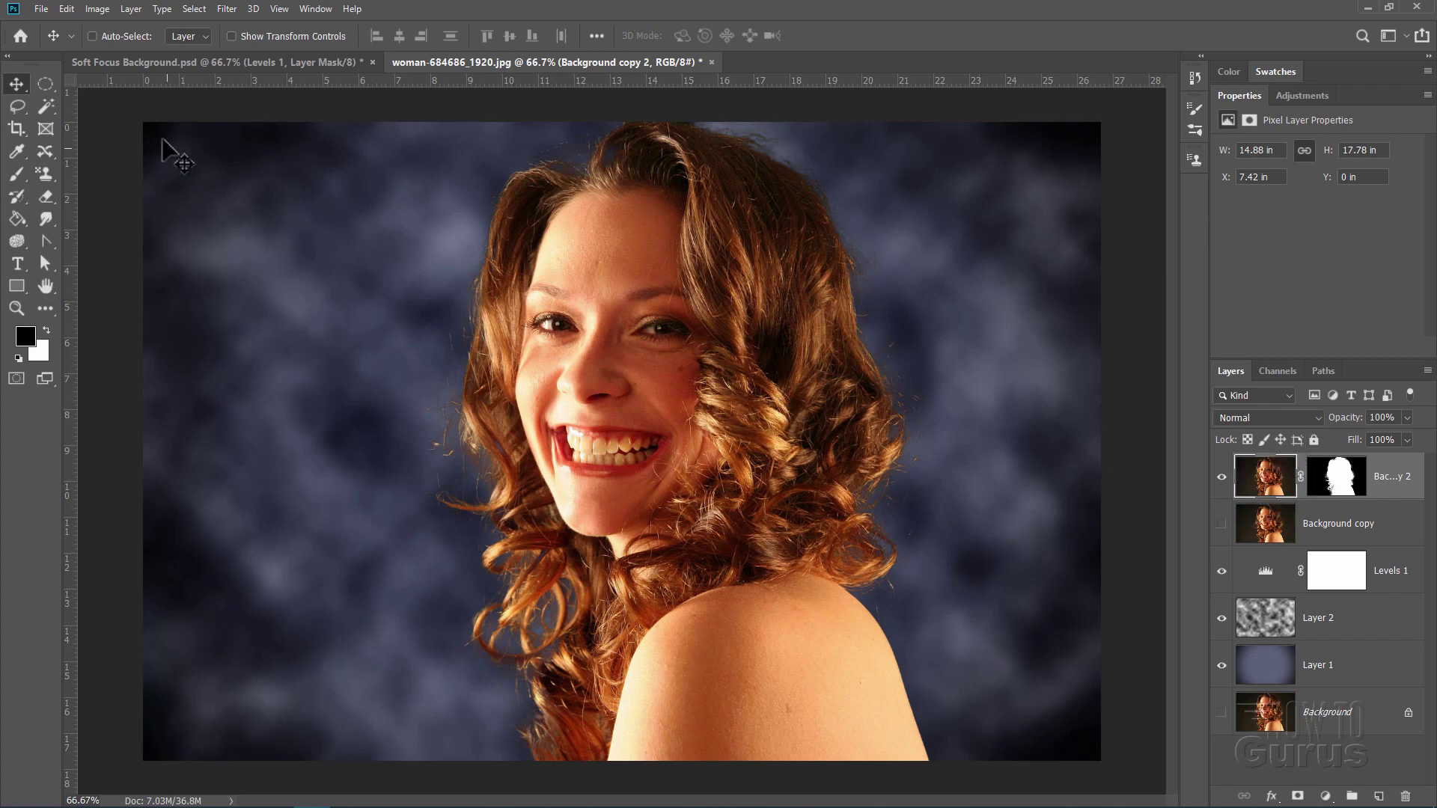
pyautogui.click(232, 10)
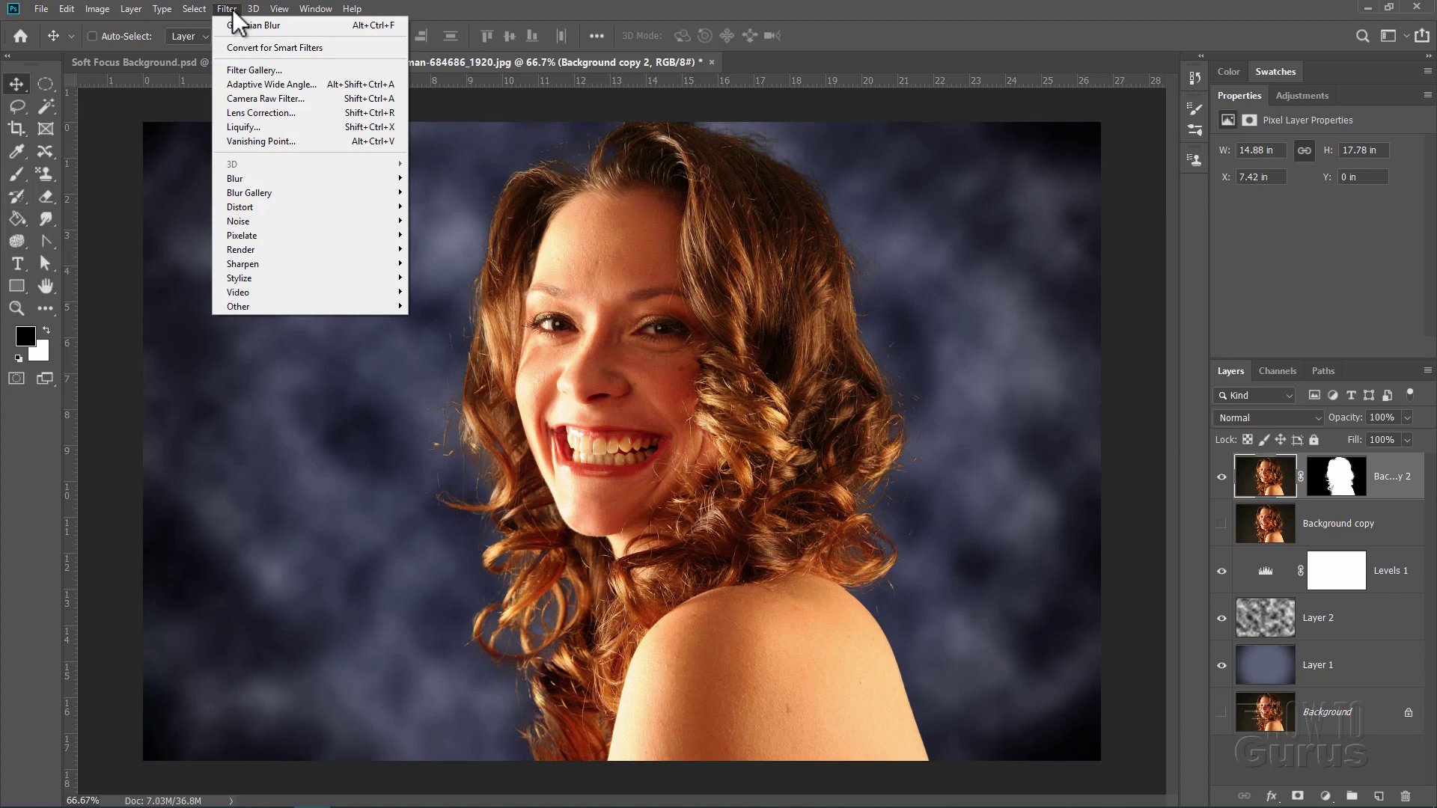
pyautogui.moveTo(264, 197)
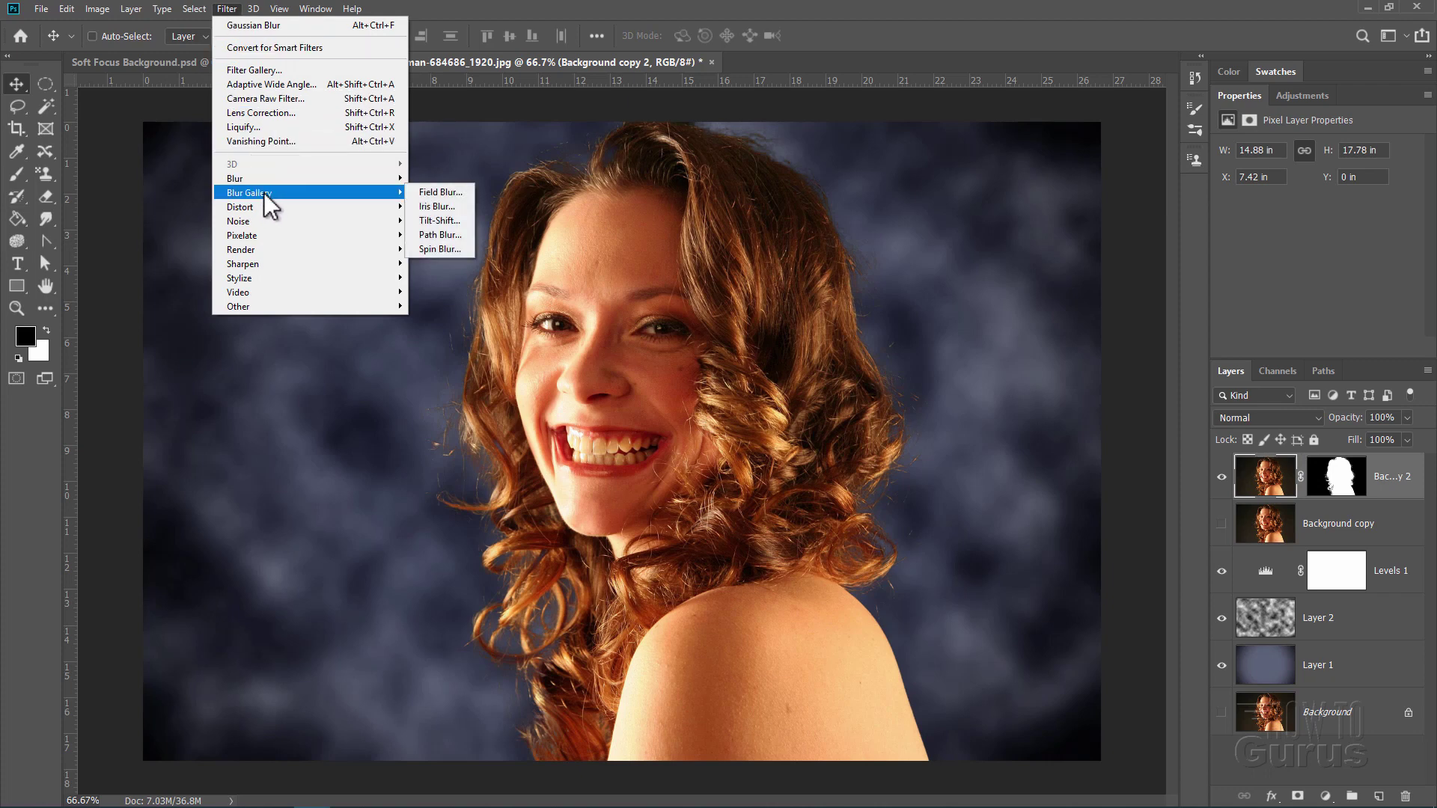
pyautogui.click(442, 209)
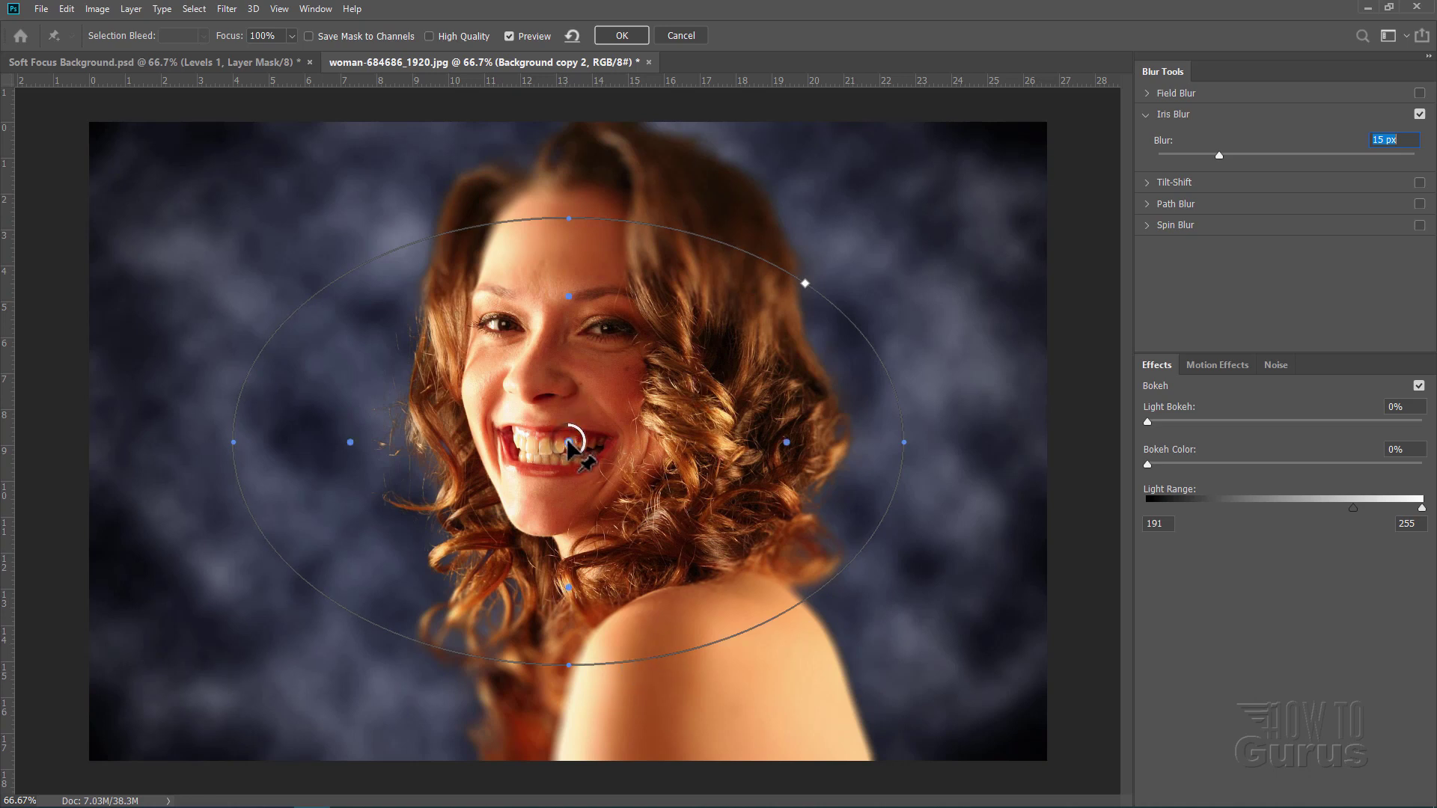
pyautogui.moveTo(569, 443); pyautogui.dragTo(596, 366)
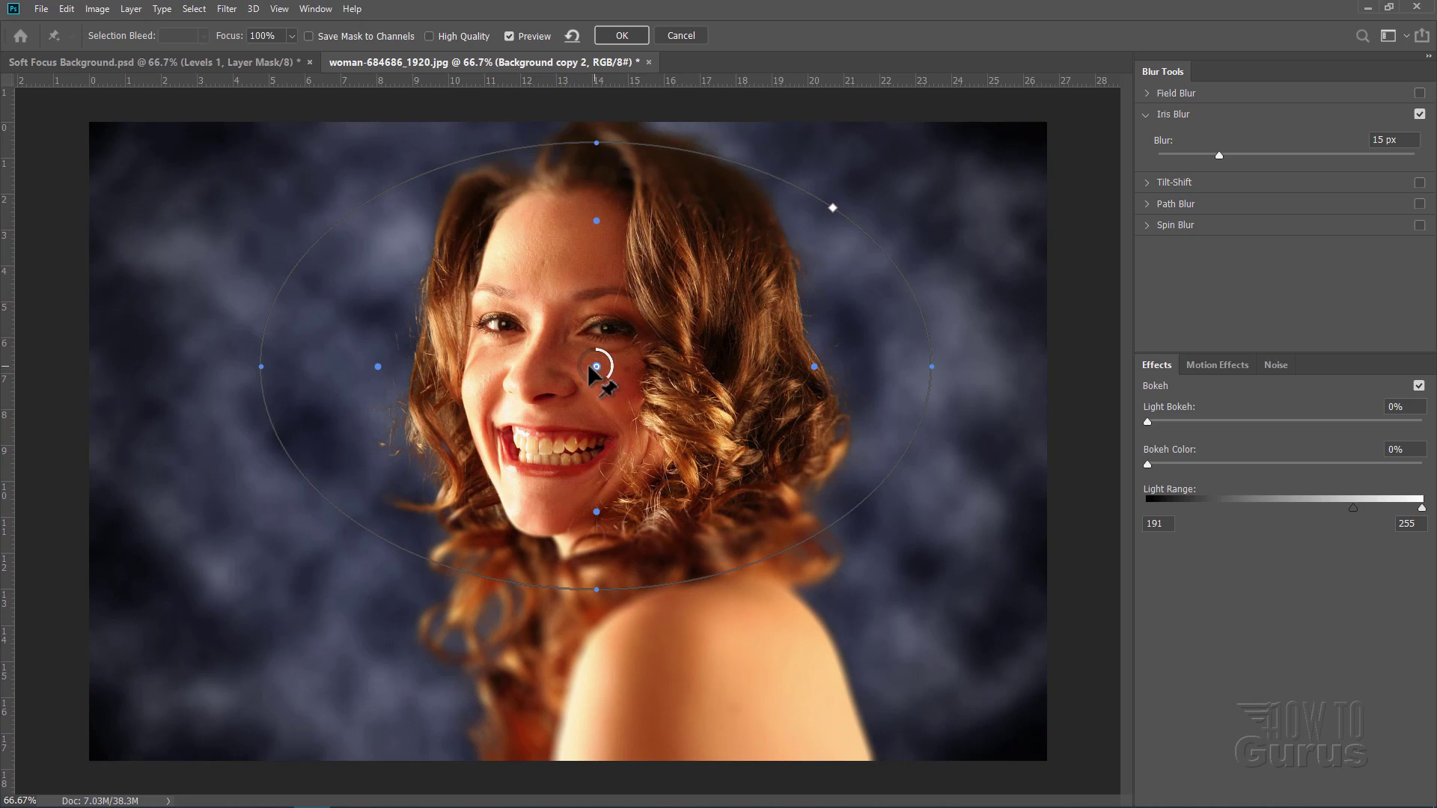
pyautogui.moveTo(597, 366); pyautogui.dragTo(592, 367)
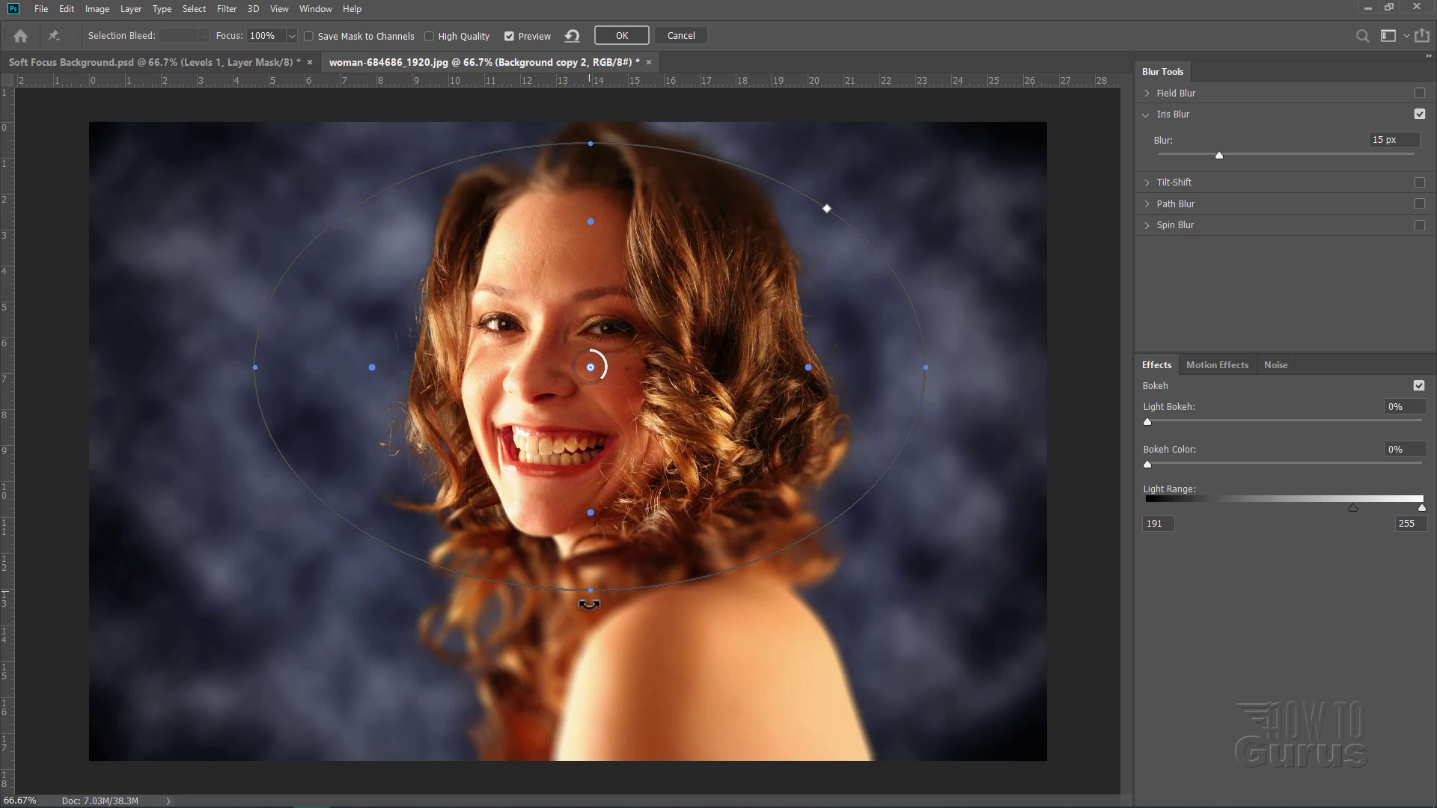
# Stretch the Iris Blur oval taller and narrower over her face and hair, shrinking the sharp zone
pyautogui.moveTo(589, 603)
pyautogui.mouseDown()
pyautogui.moveTo(593, 644)
pyautogui.moveTo(598, 621)
pyautogui.mouseUp()
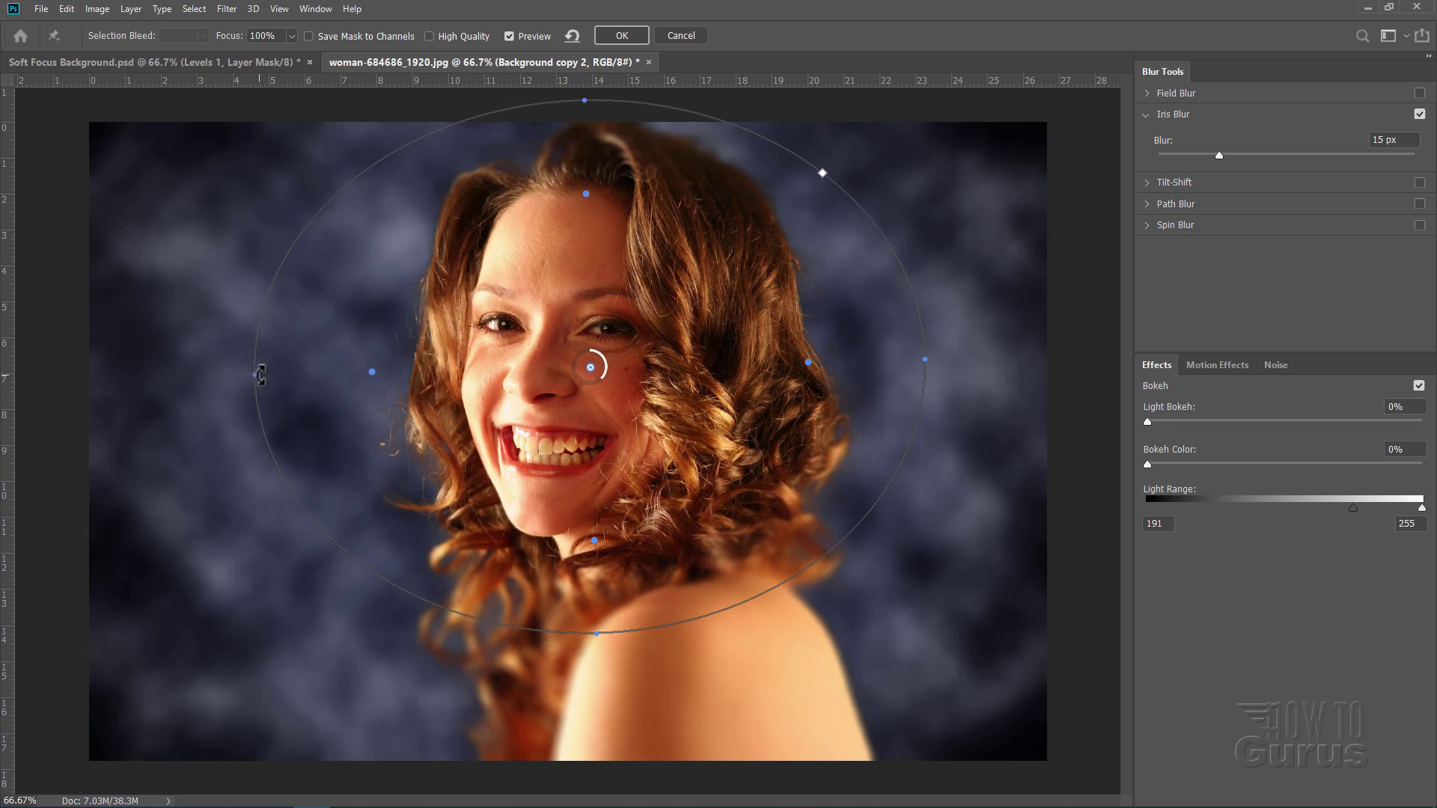
pyautogui.moveTo(258, 377); pyautogui.dragTo(399, 355)
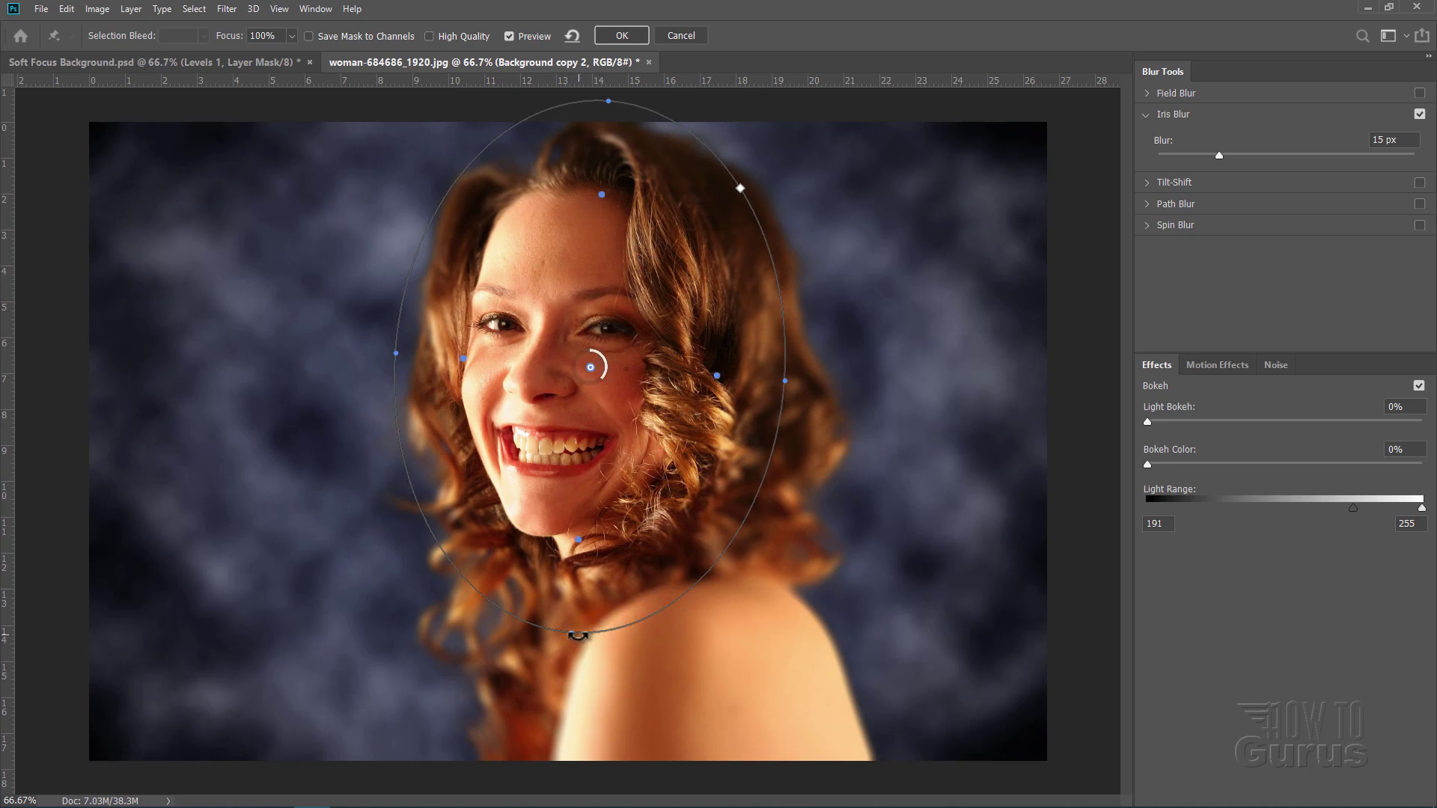
pyautogui.moveTo(573, 634); pyautogui.dragTo(568, 668)
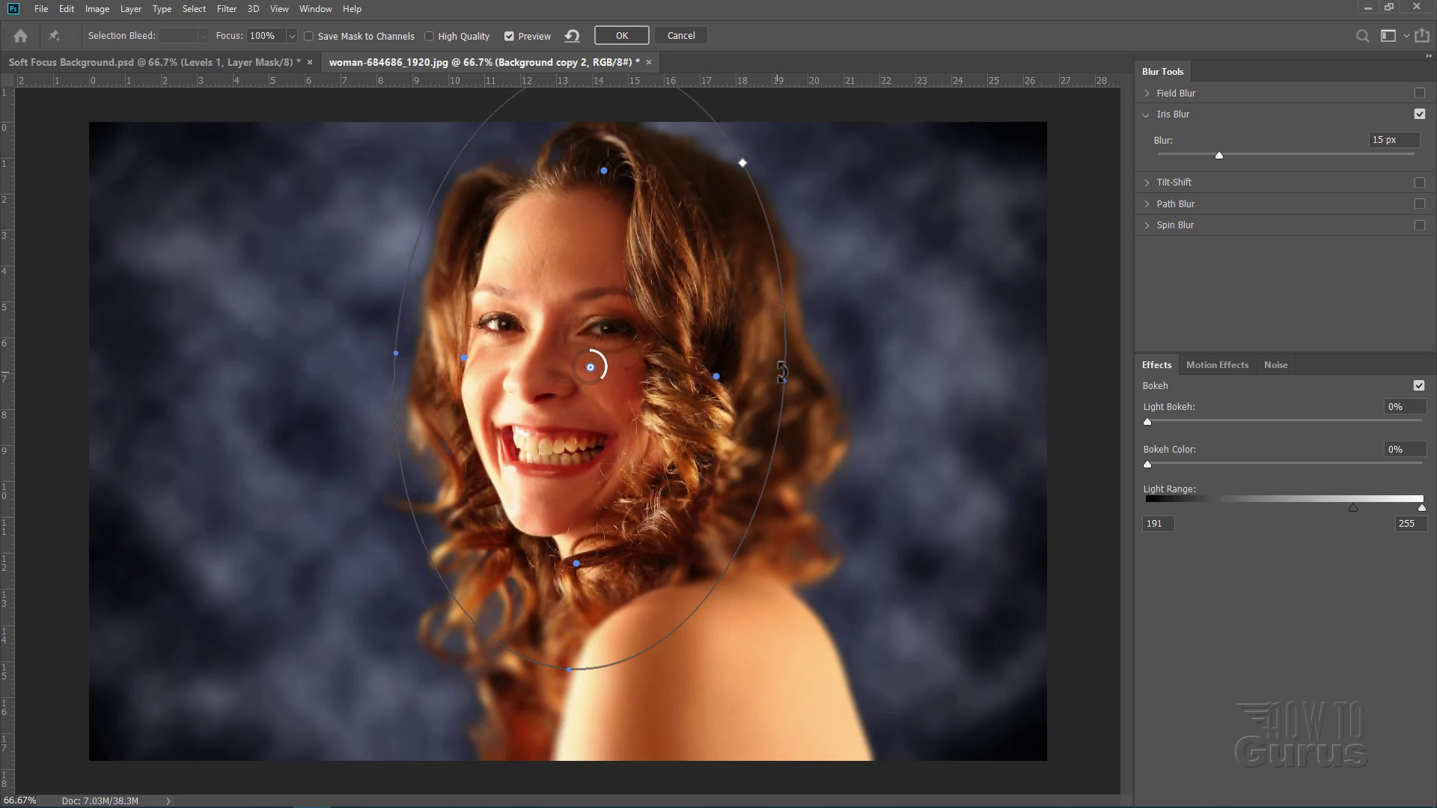
pyautogui.moveTo(785, 376); pyautogui.dragTo(814, 383)
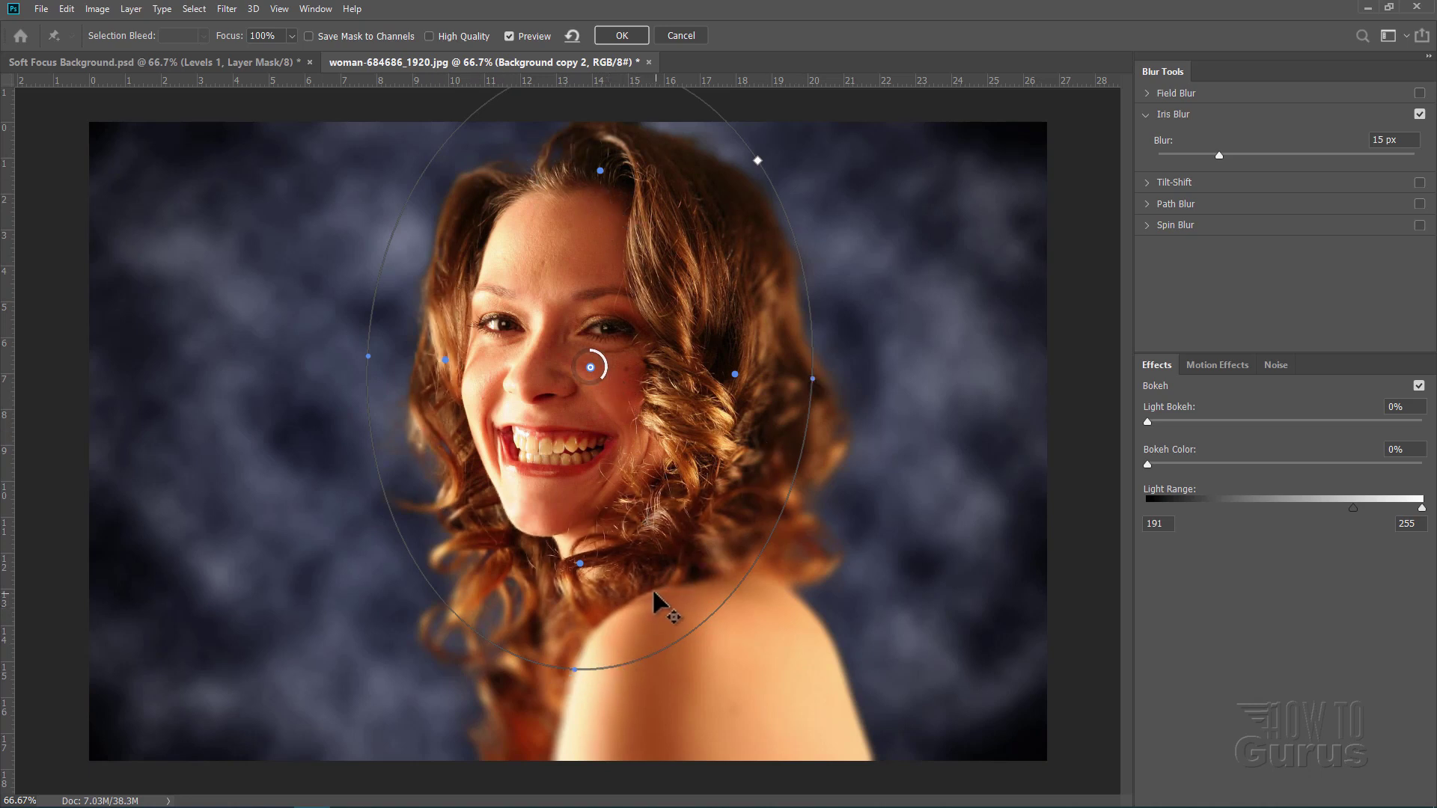
pyautogui.moveTo(590, 367); pyautogui.dragTo(588, 391)
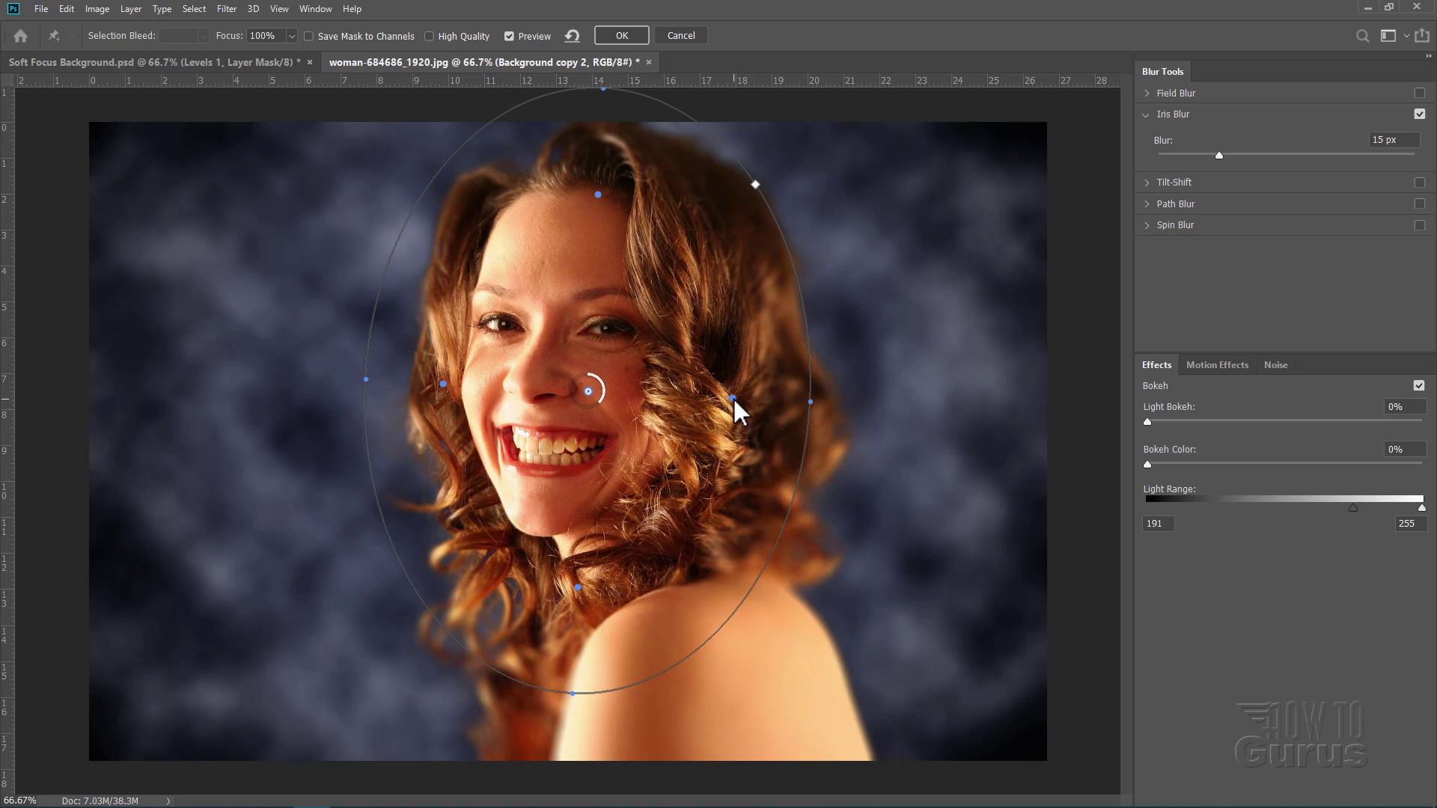
pyautogui.moveTo(734, 397); pyautogui.dragTo(707, 400)
# Lower the Iris Blur strength from 15 px to 9 px
pyautogui.moveTo(1218, 153); pyautogui.dragTo(1207, 159)
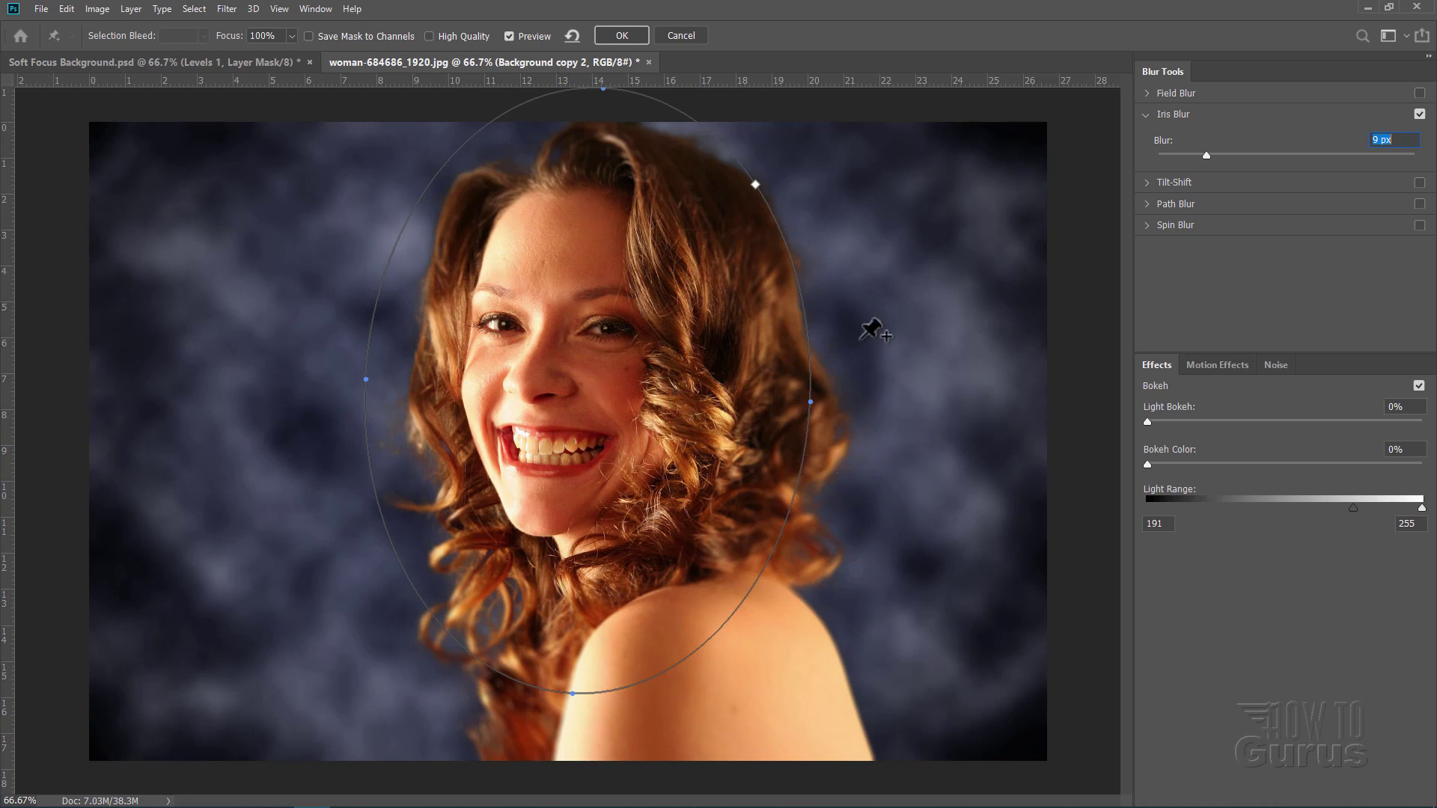
pyautogui.moveTo(688, 382)
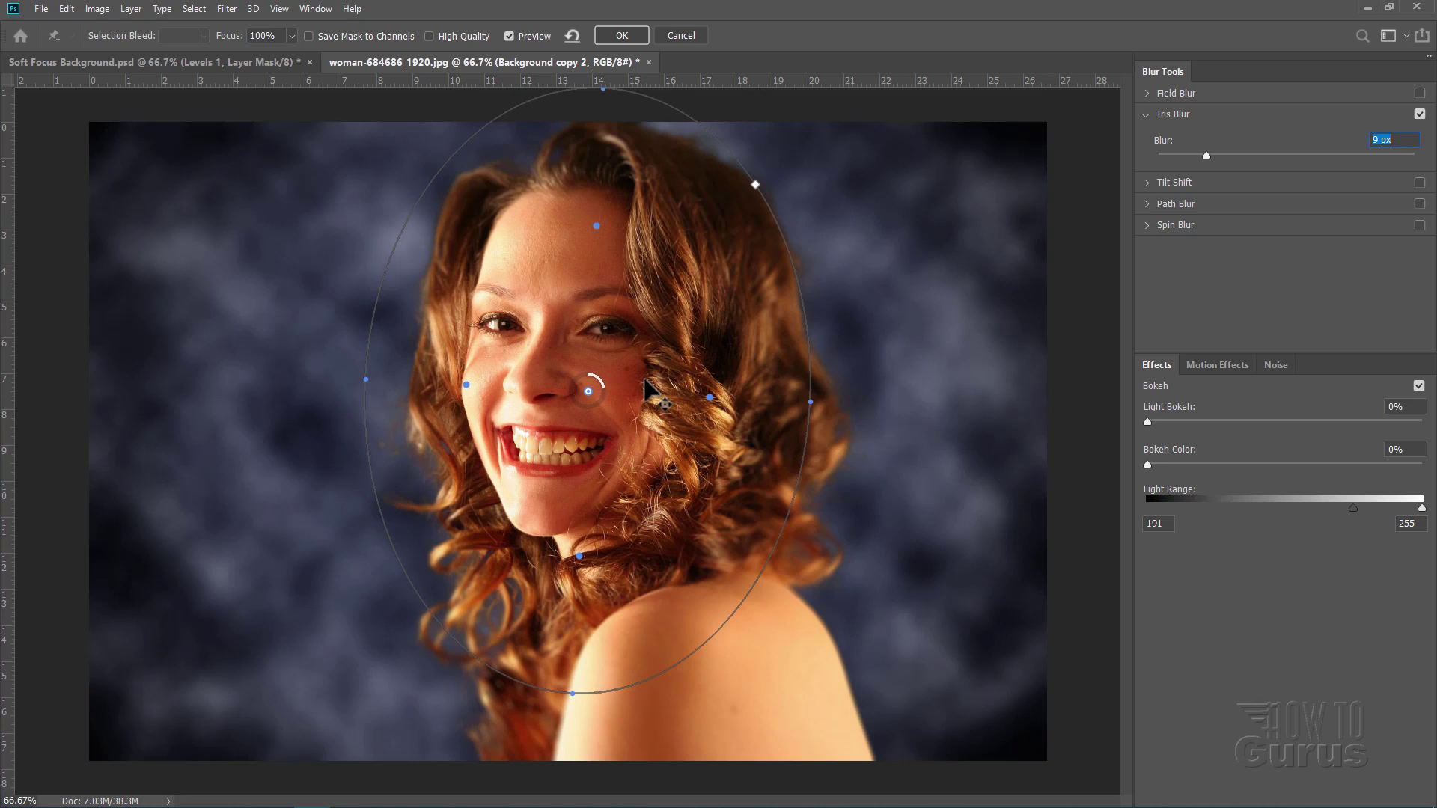
pyautogui.click(710, 398)
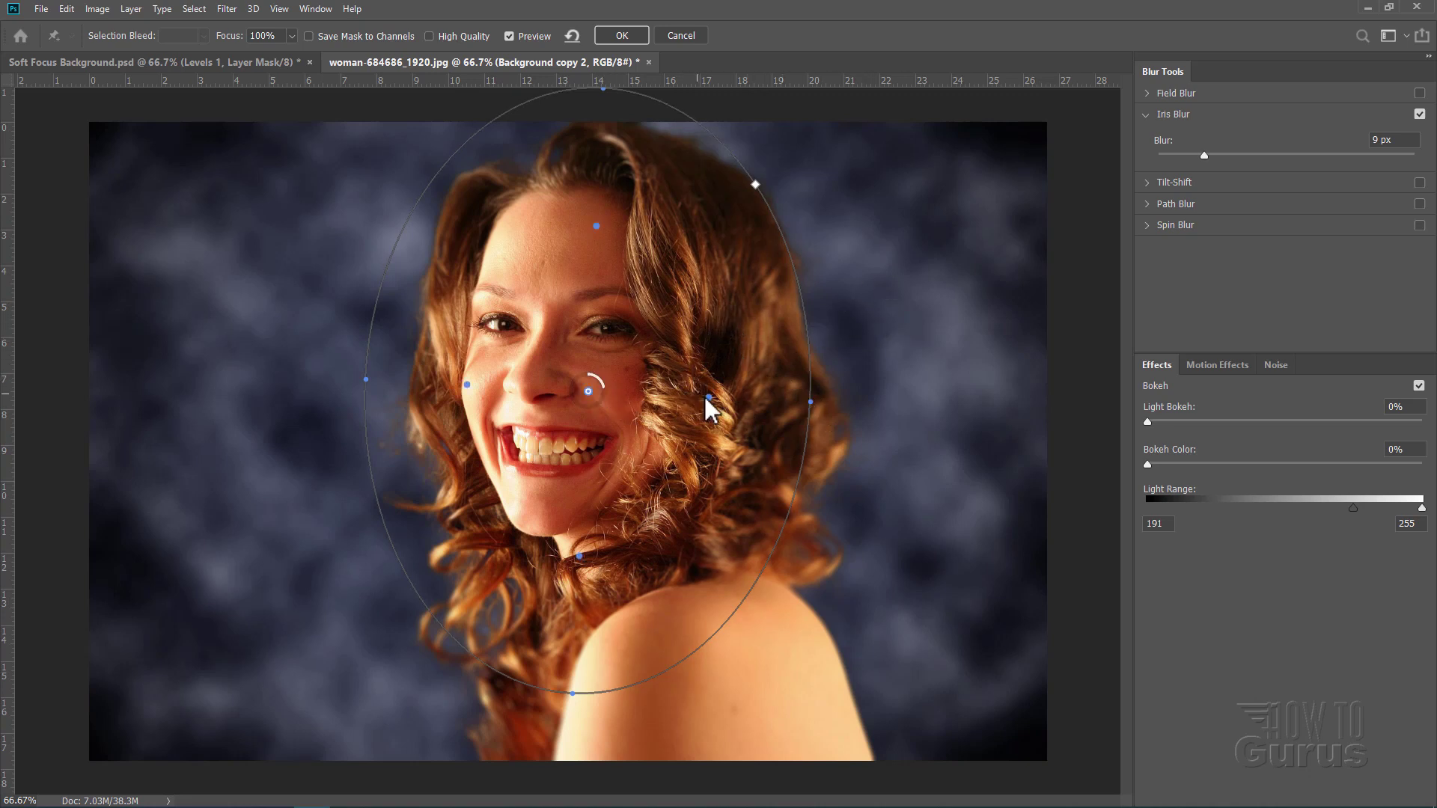
# Delete the stray extra blur pin, apply the 9 px Iris Blur, and reselect Levels 1
pyautogui.click(657, 478)
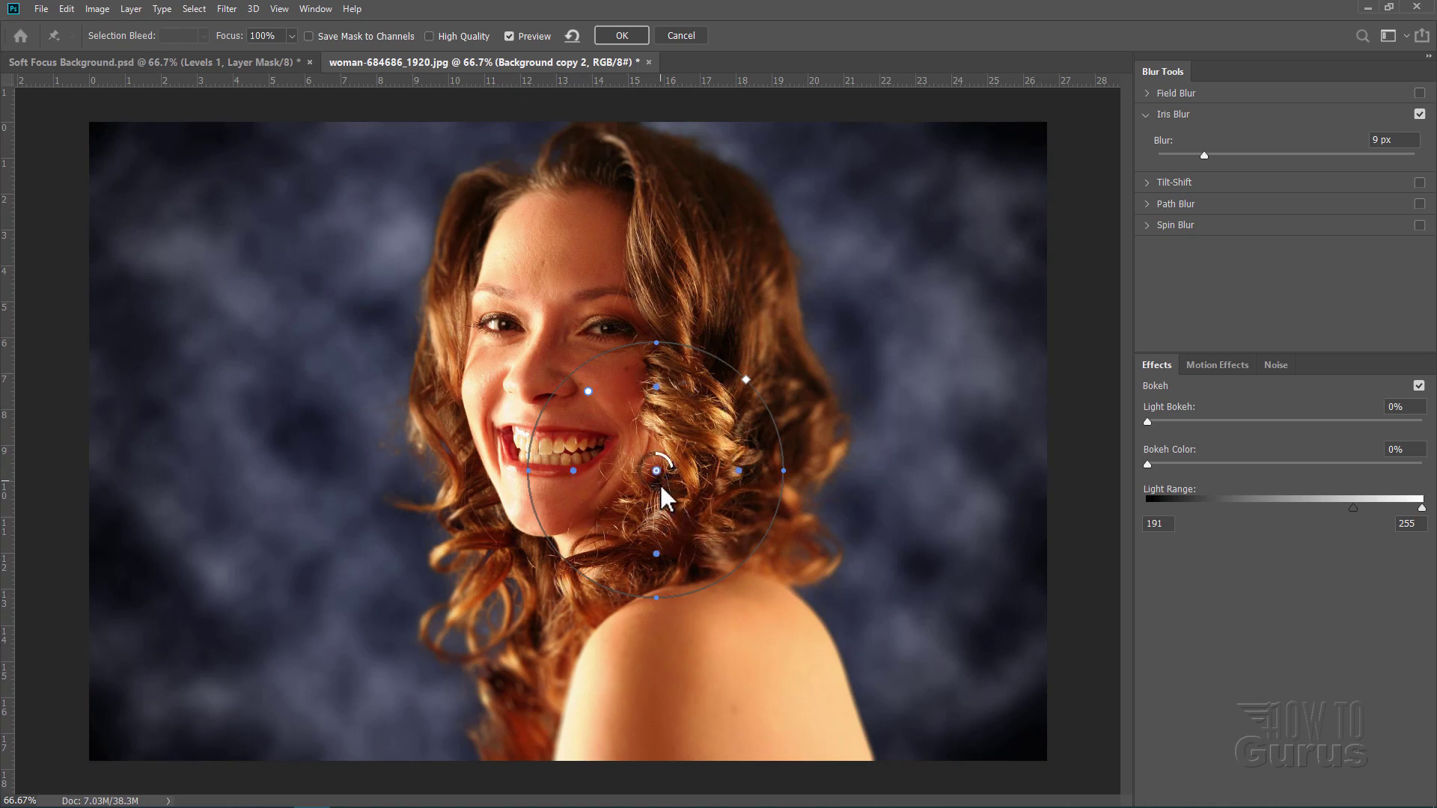
pyautogui.press('Delete')
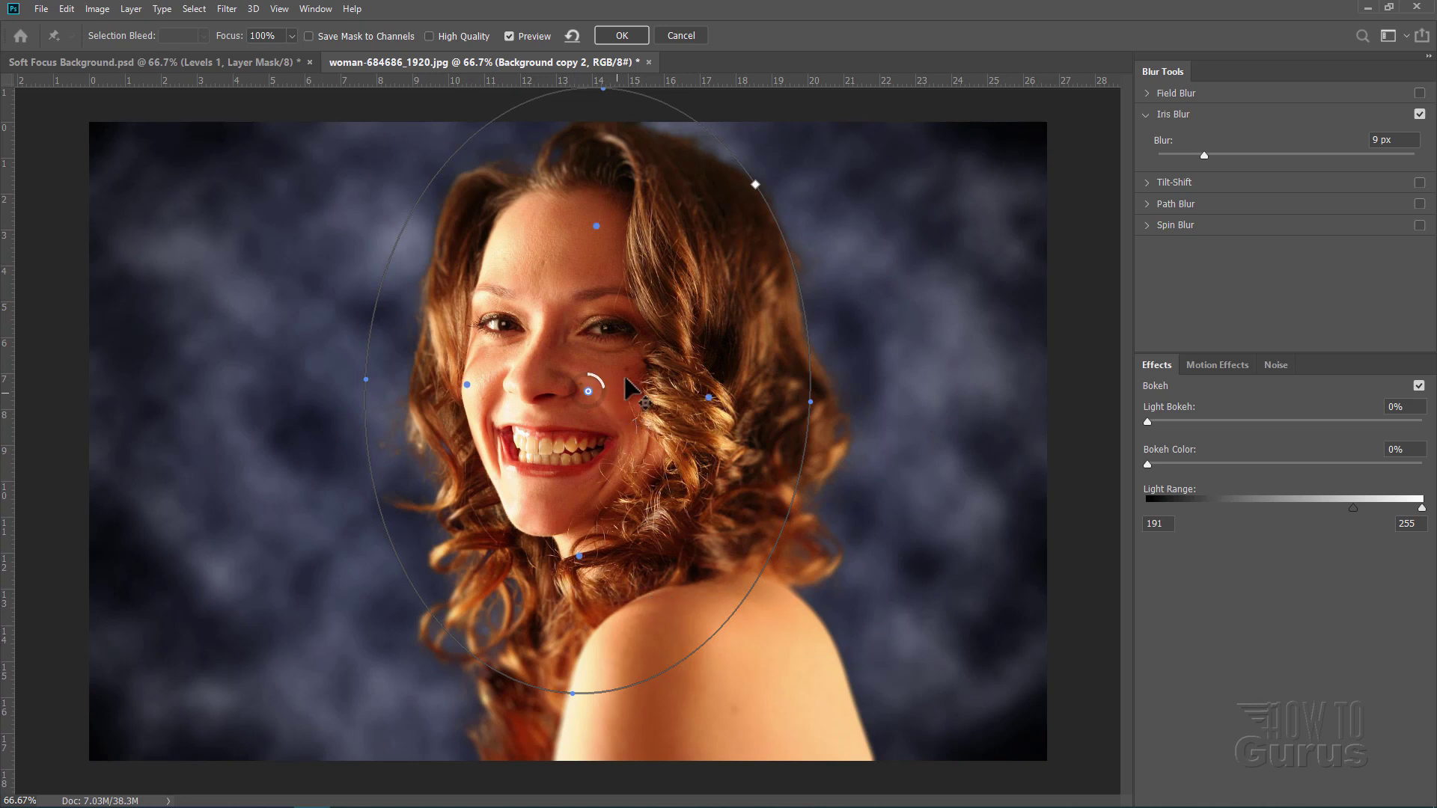
pyautogui.click(624, 31)
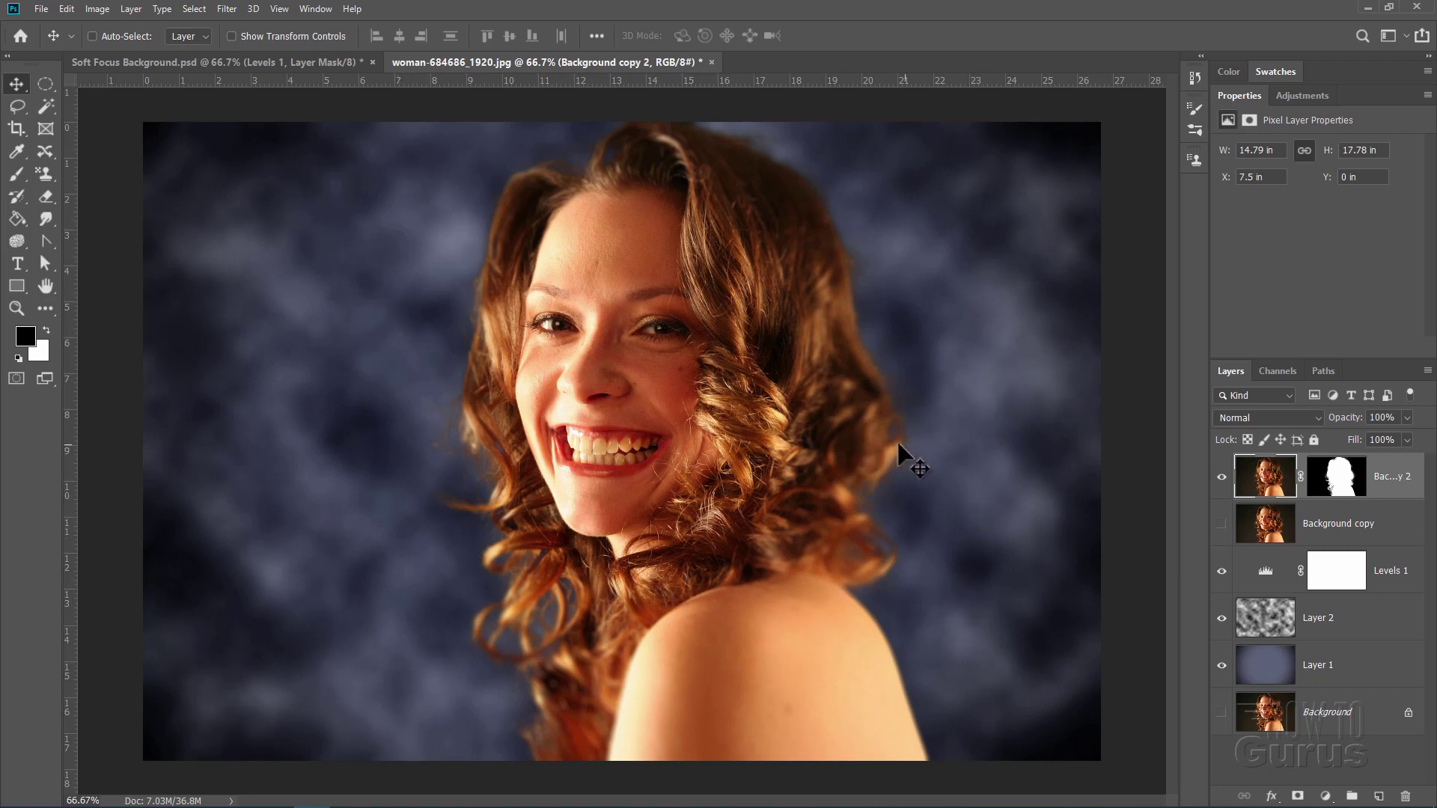
pyautogui.click(1273, 583)
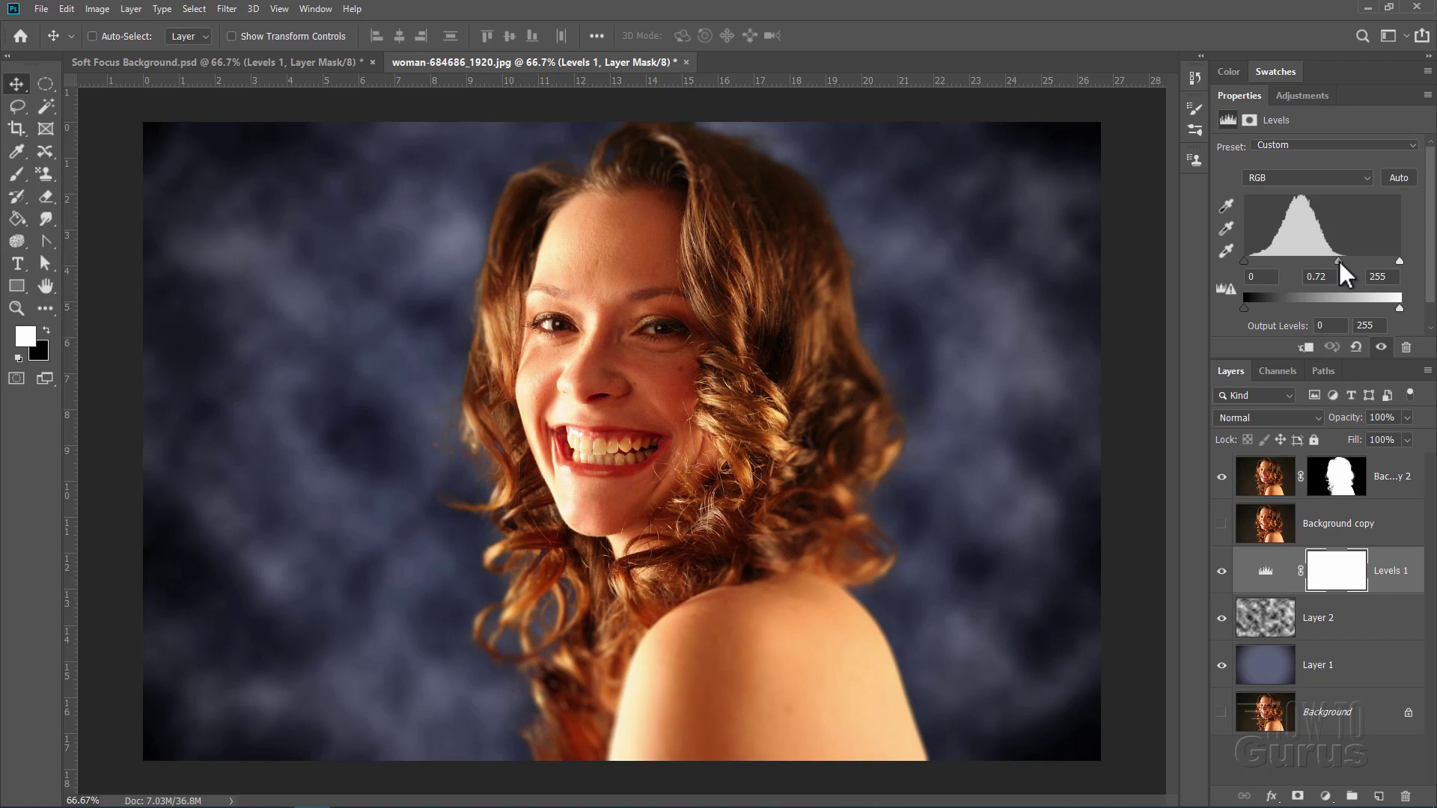
# Drag the Levels 1 midtone slider to lower gamma to about 0.63
pyautogui.moveTo(1339, 262); pyautogui.dragTo(1345, 260)
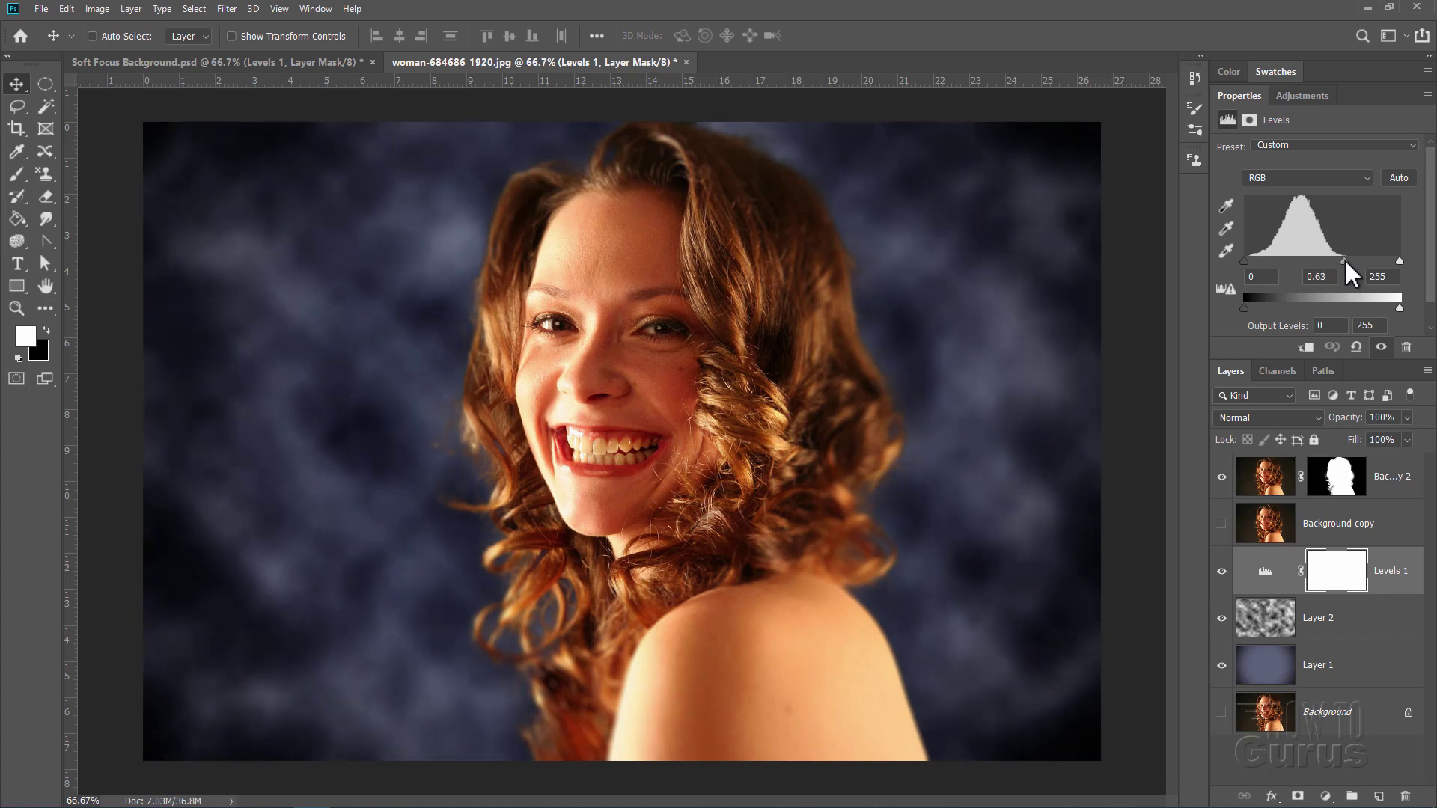